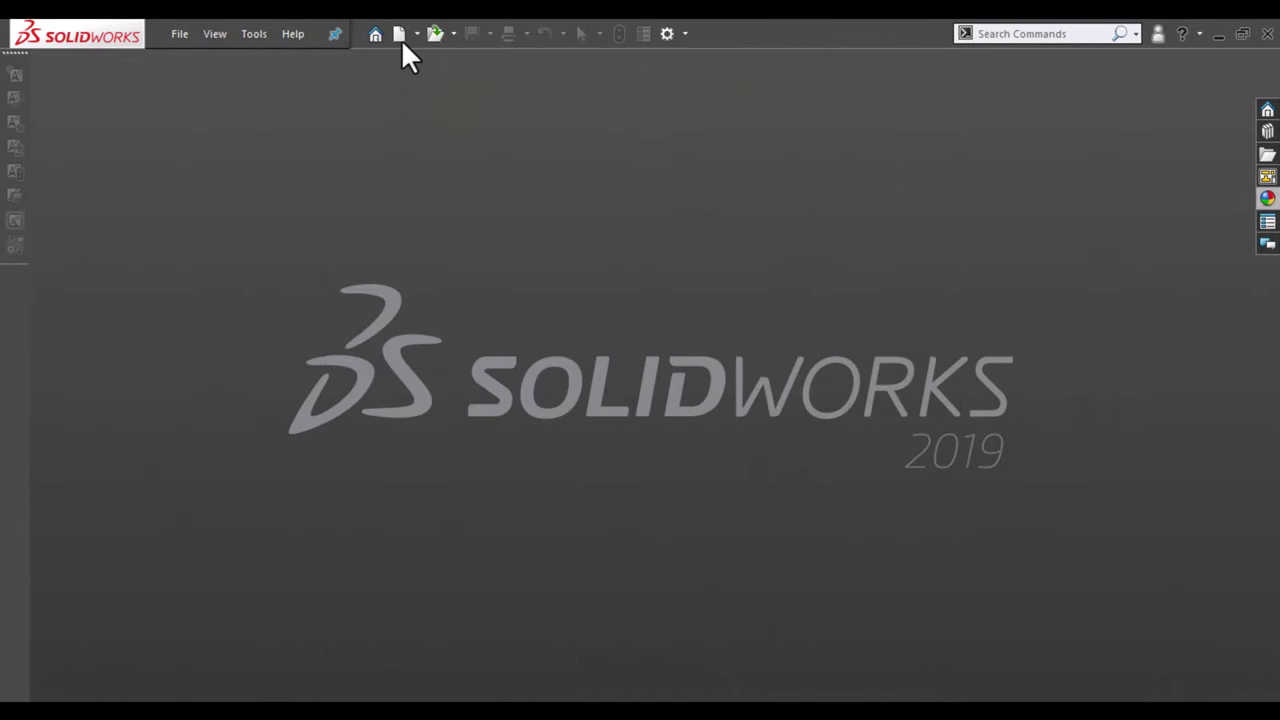
Create a new Part document (Part5) from the New SOLIDWORKS Document dialog.
click(400, 38)
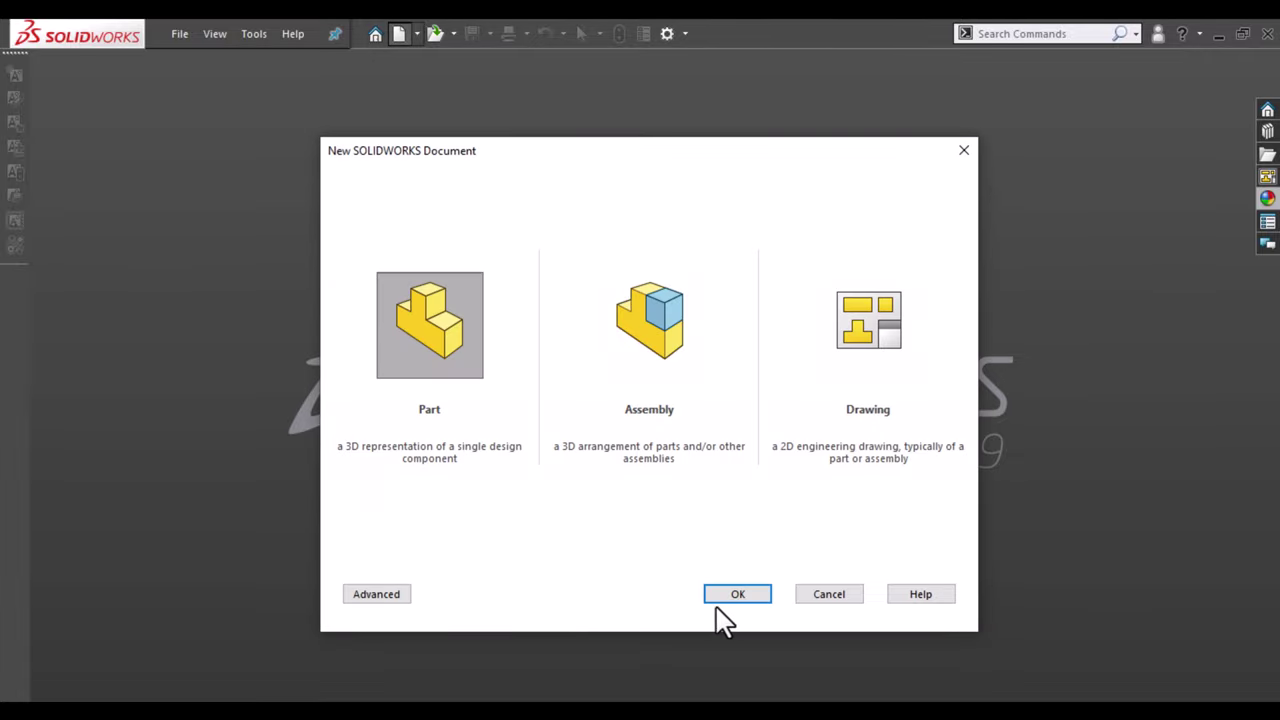
click(718, 600)
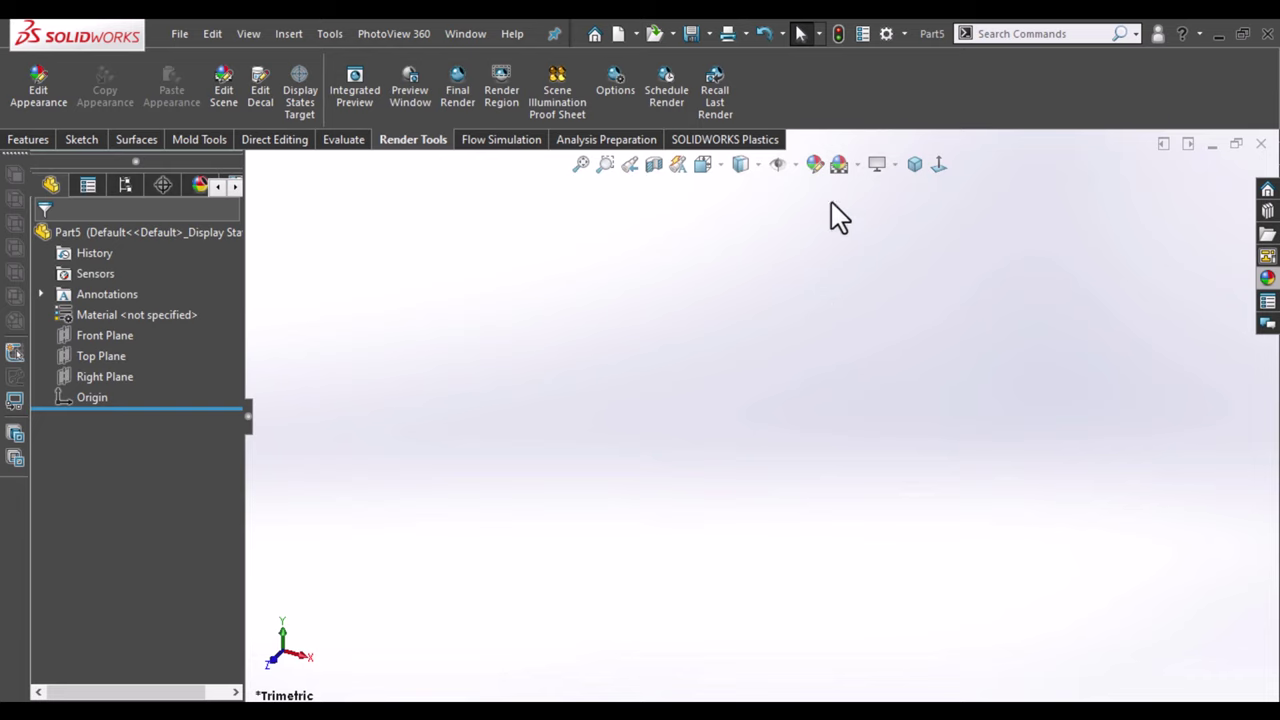
Start a new sketch on the Top Plane.
click(840, 165)
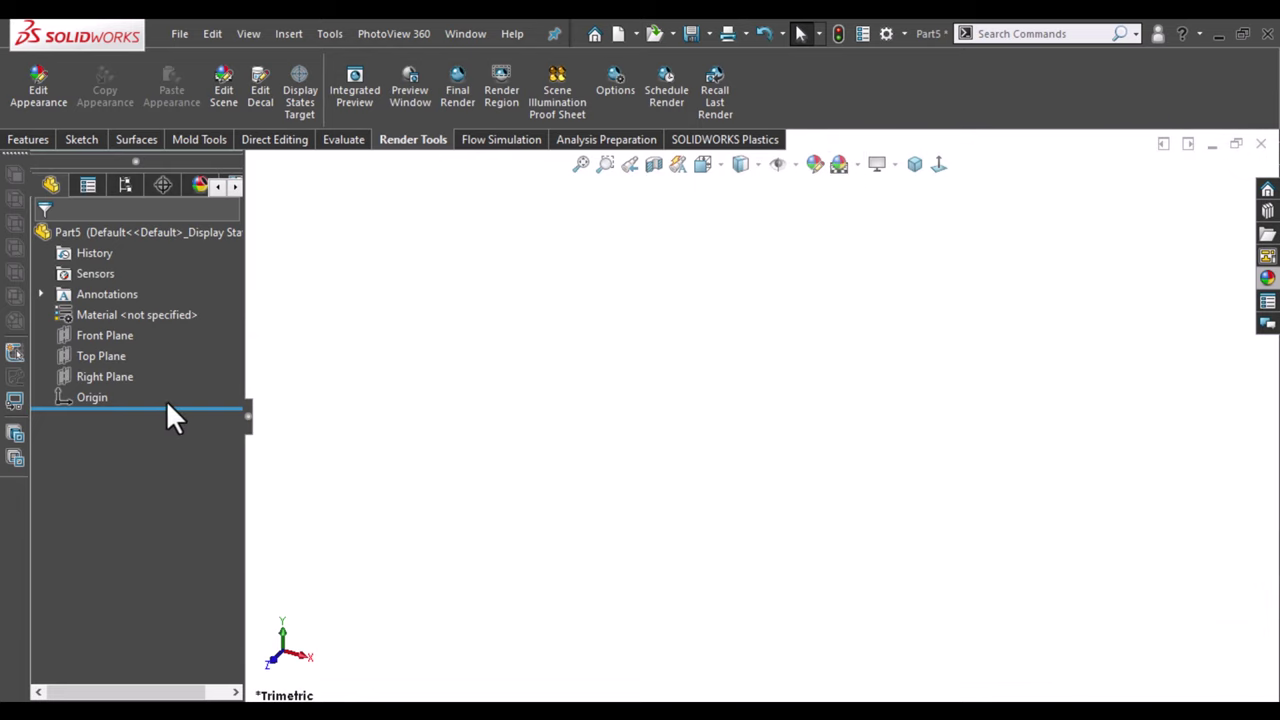
click(93, 336)
click(100, 356)
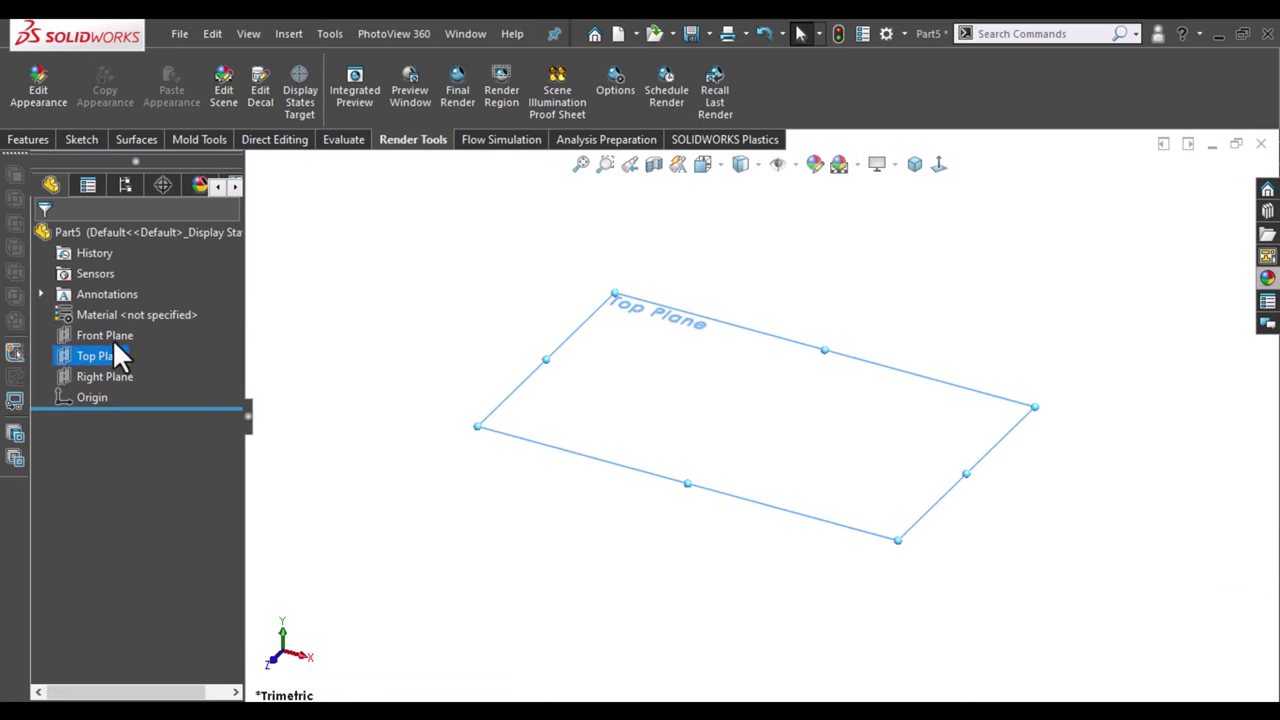
click(107, 327)
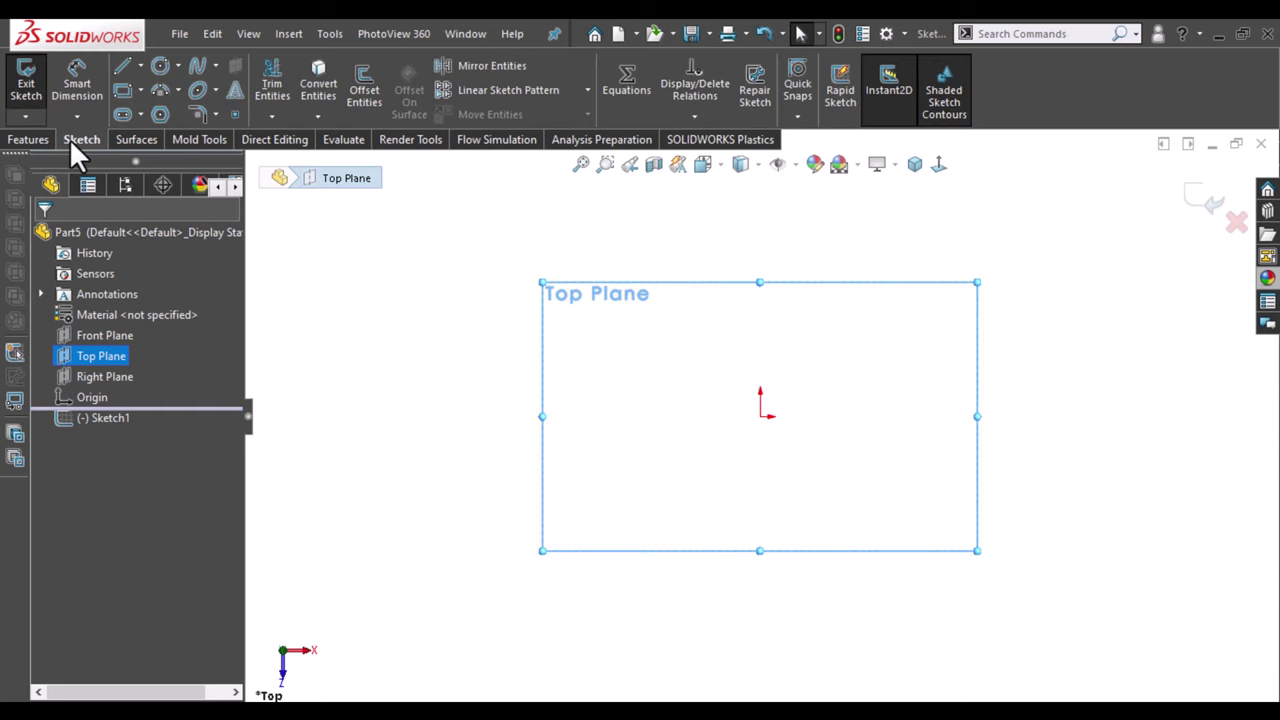
Draw three adjoining corner rectangles in a row, the first anchored at the origin.
key(r)
click(760, 417)
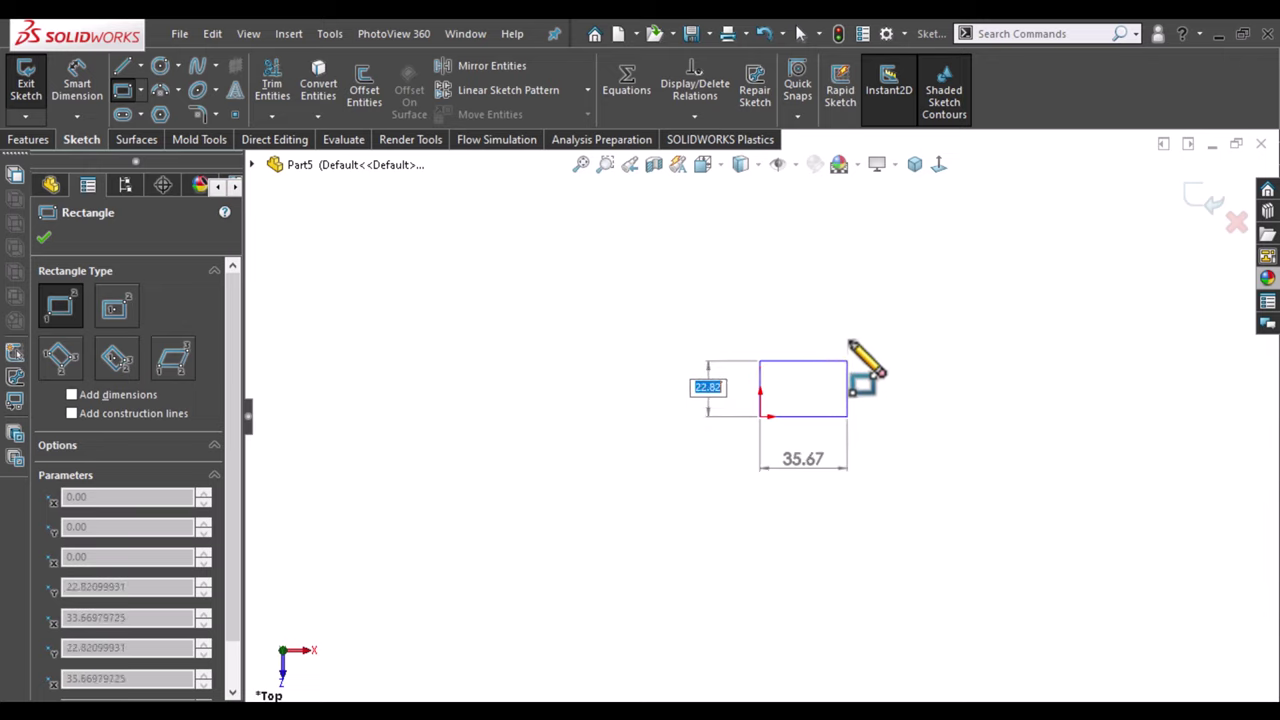
click(849, 340)
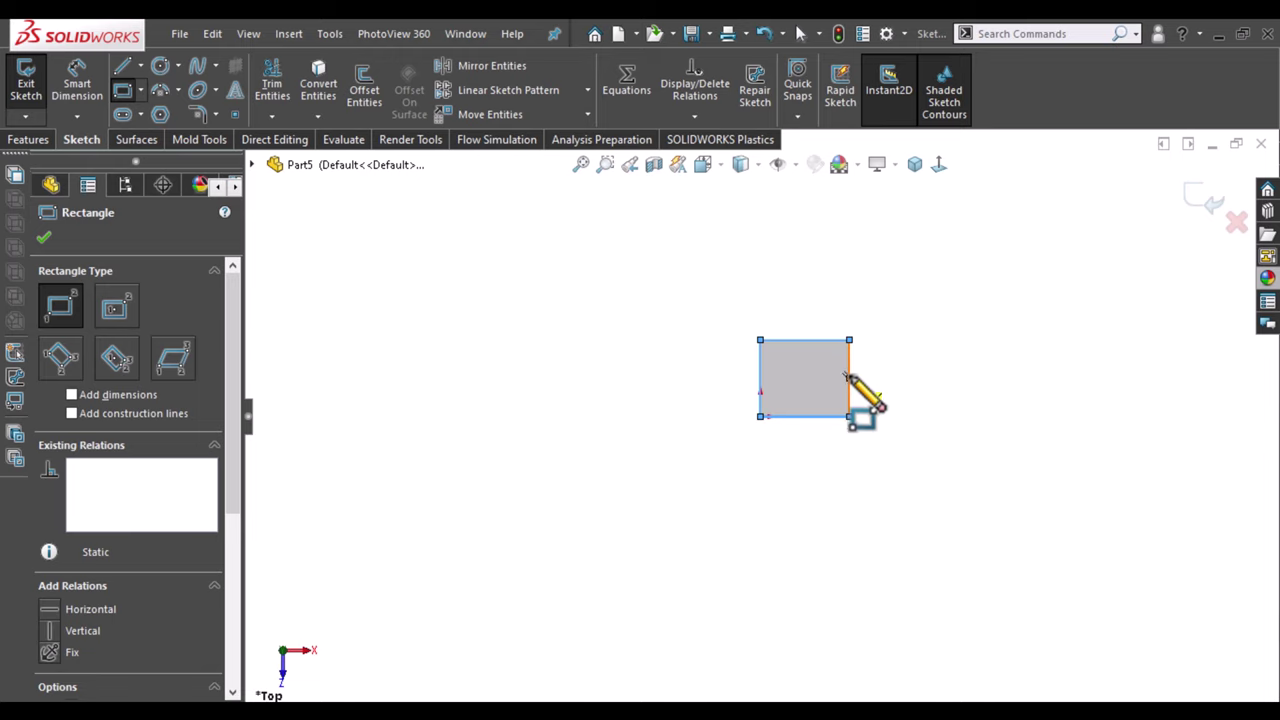
click(848, 378)
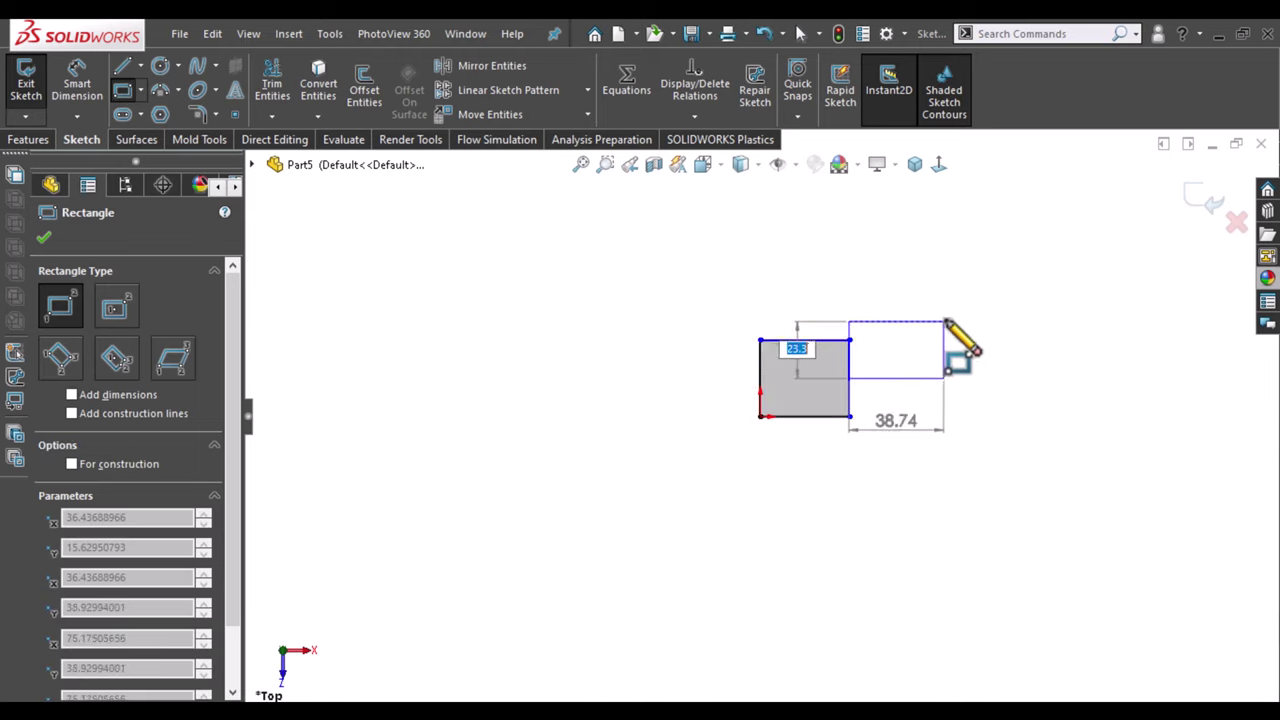
click(945, 340)
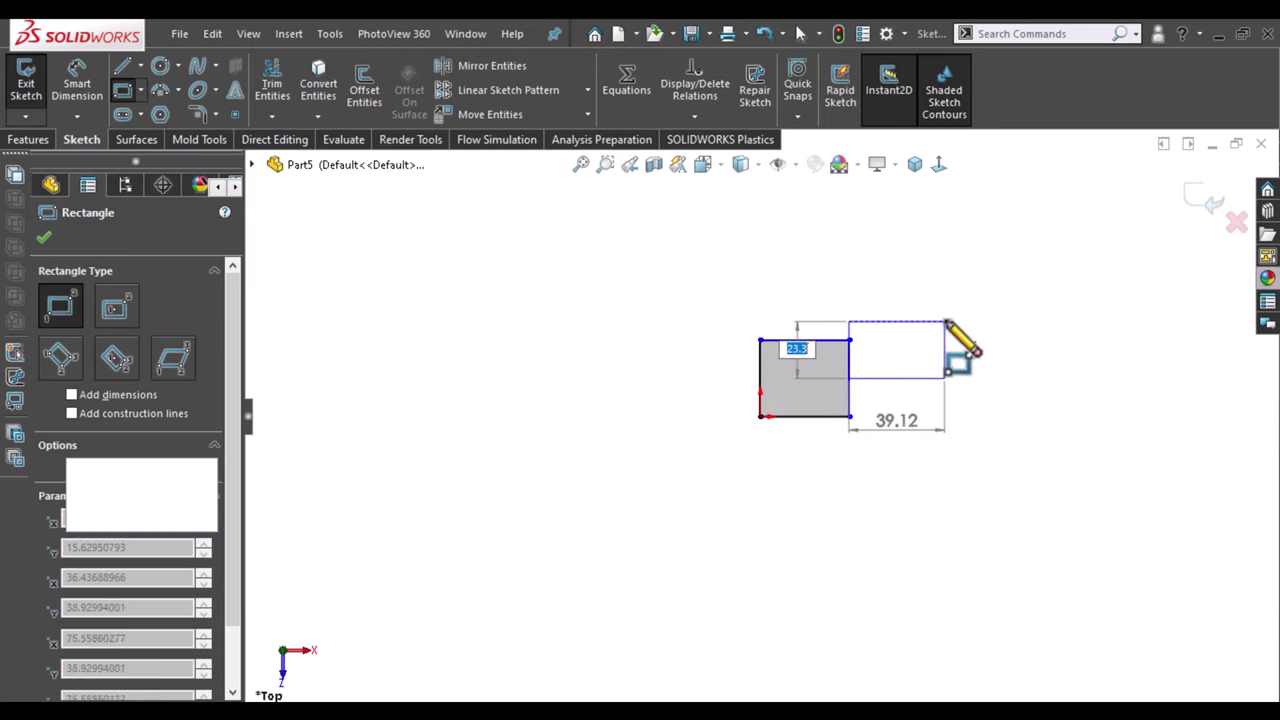
click(945, 417)
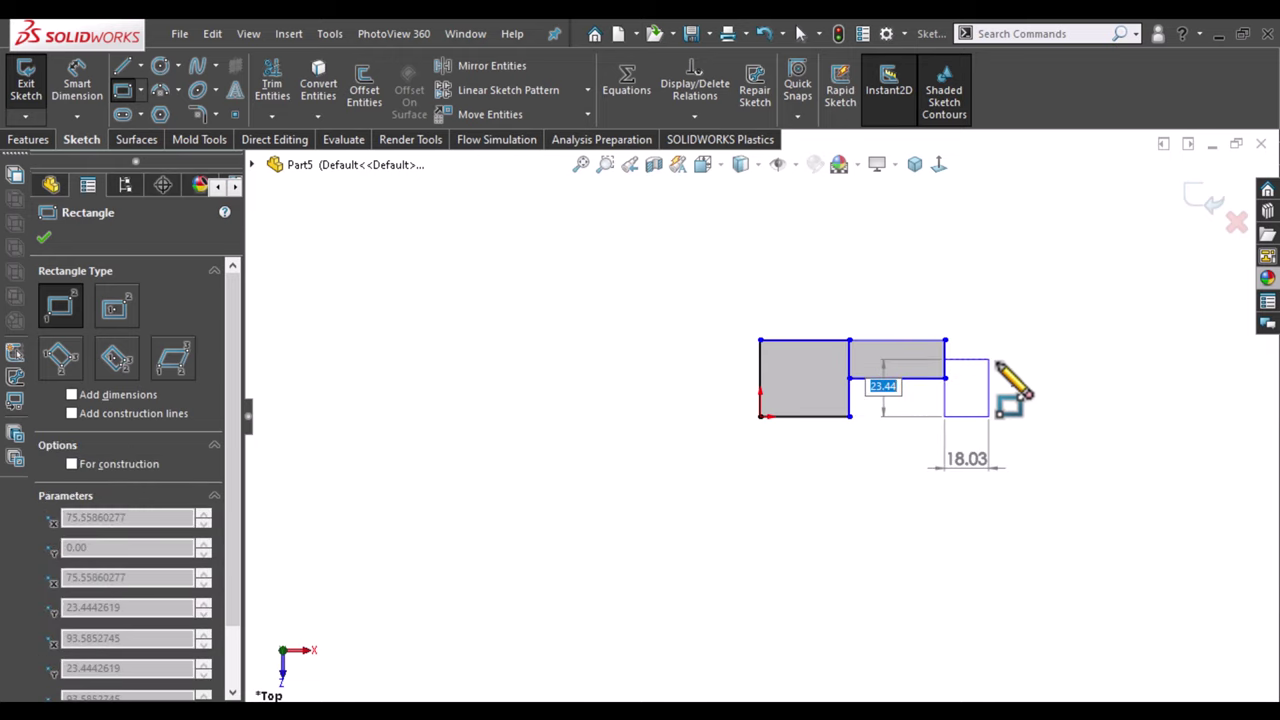
click(1007, 359)
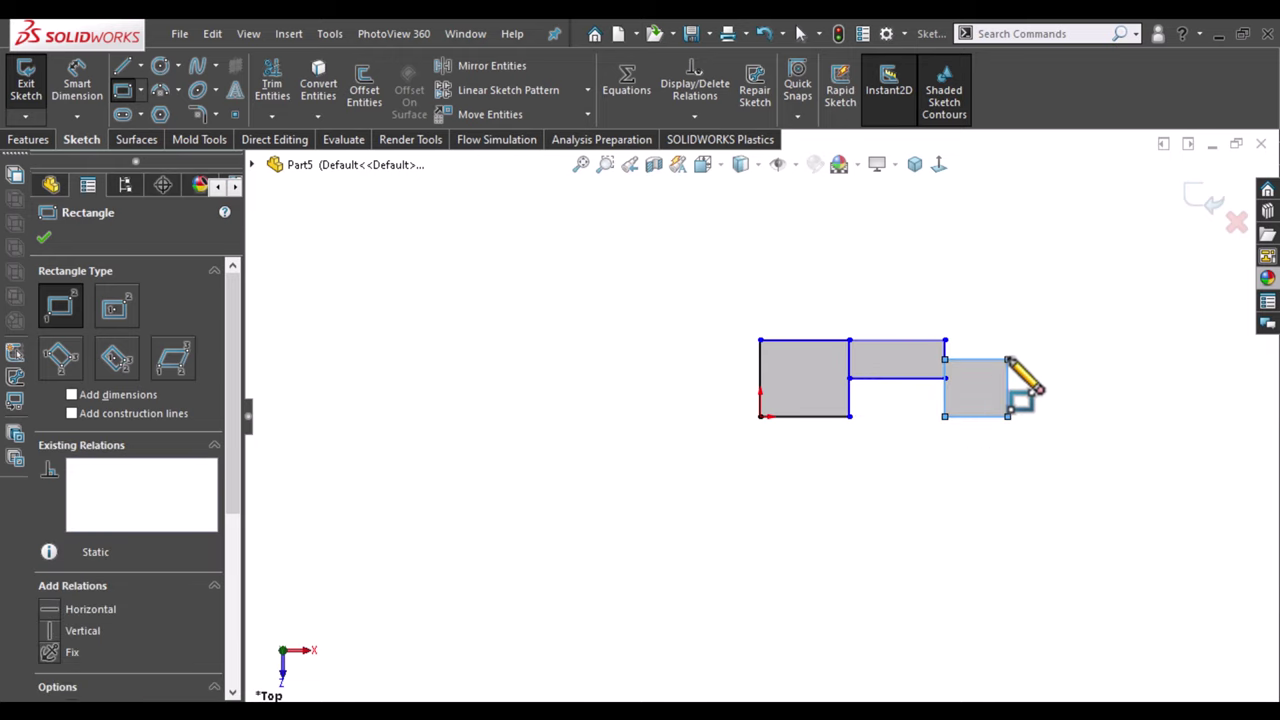
key(Escape)
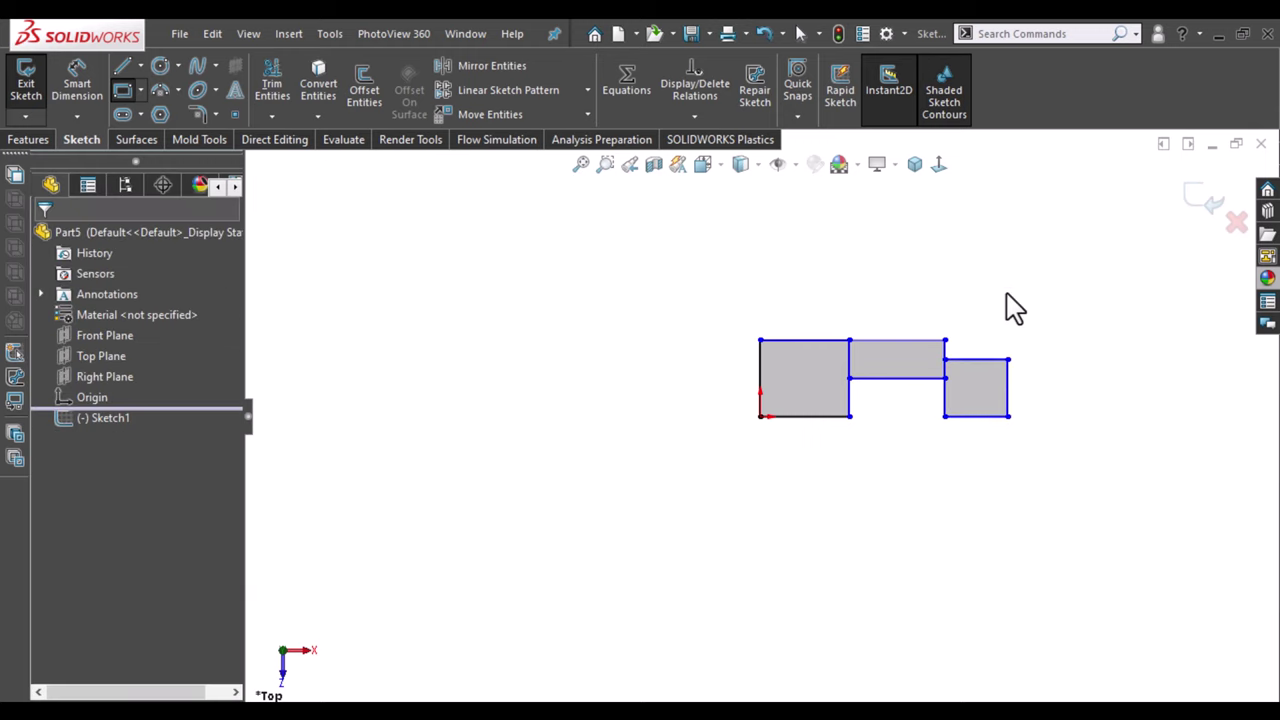
Select the original middle rectangle and delete it.
mouse_move(896, 341)
mouse_down()
mouse_move(898, 303)
mouse_move(900, 319)
mouse_up()
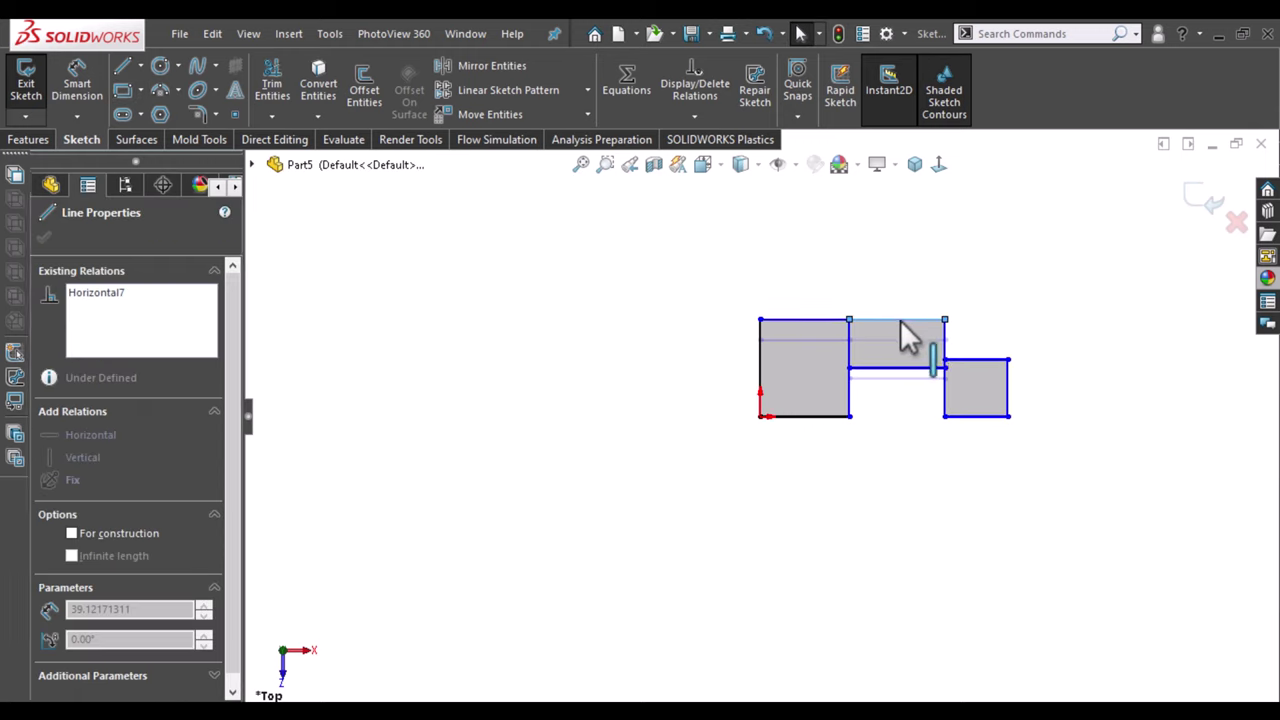
click(720, 286)
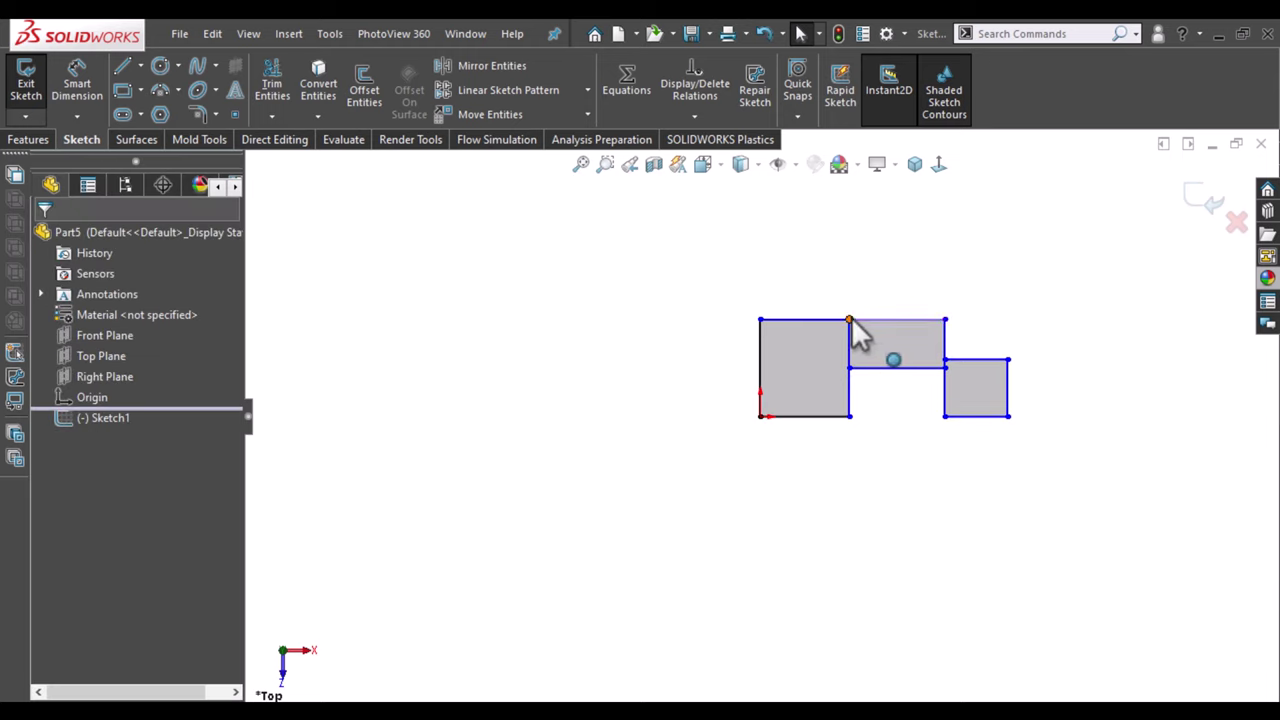
click(851, 321)
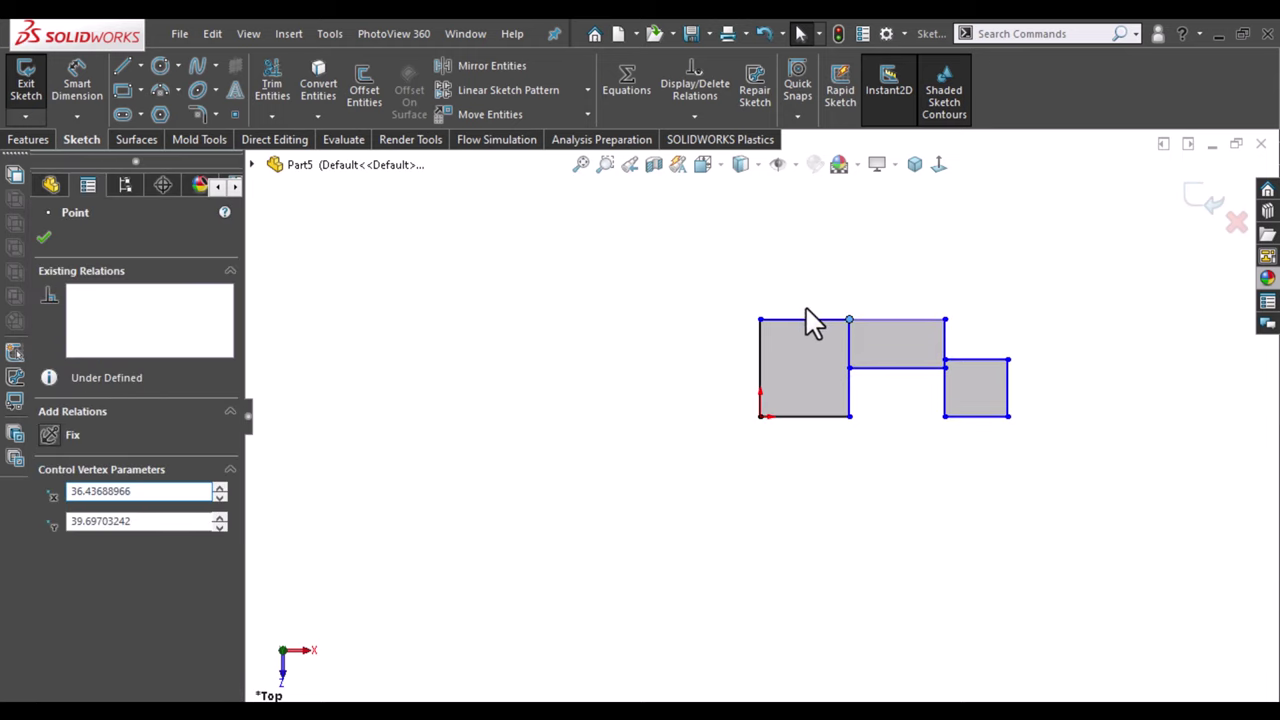
key(Escape)
click(813, 319)
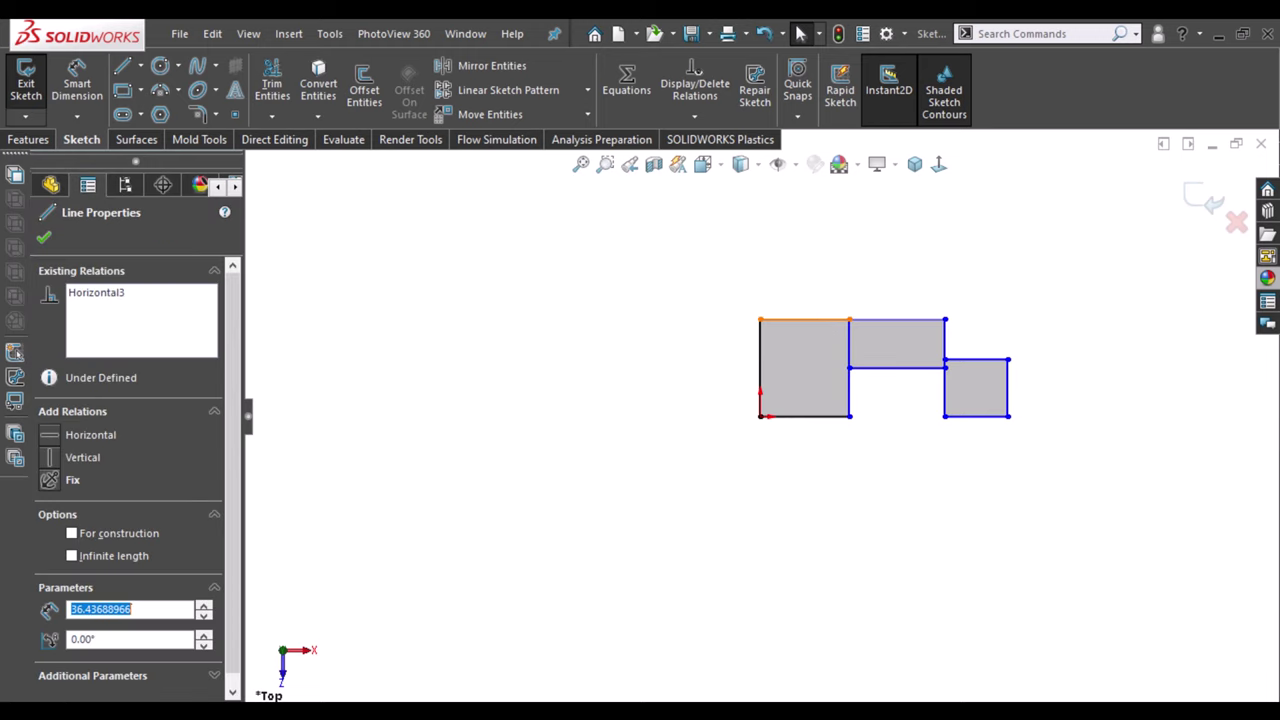
key(Escape)
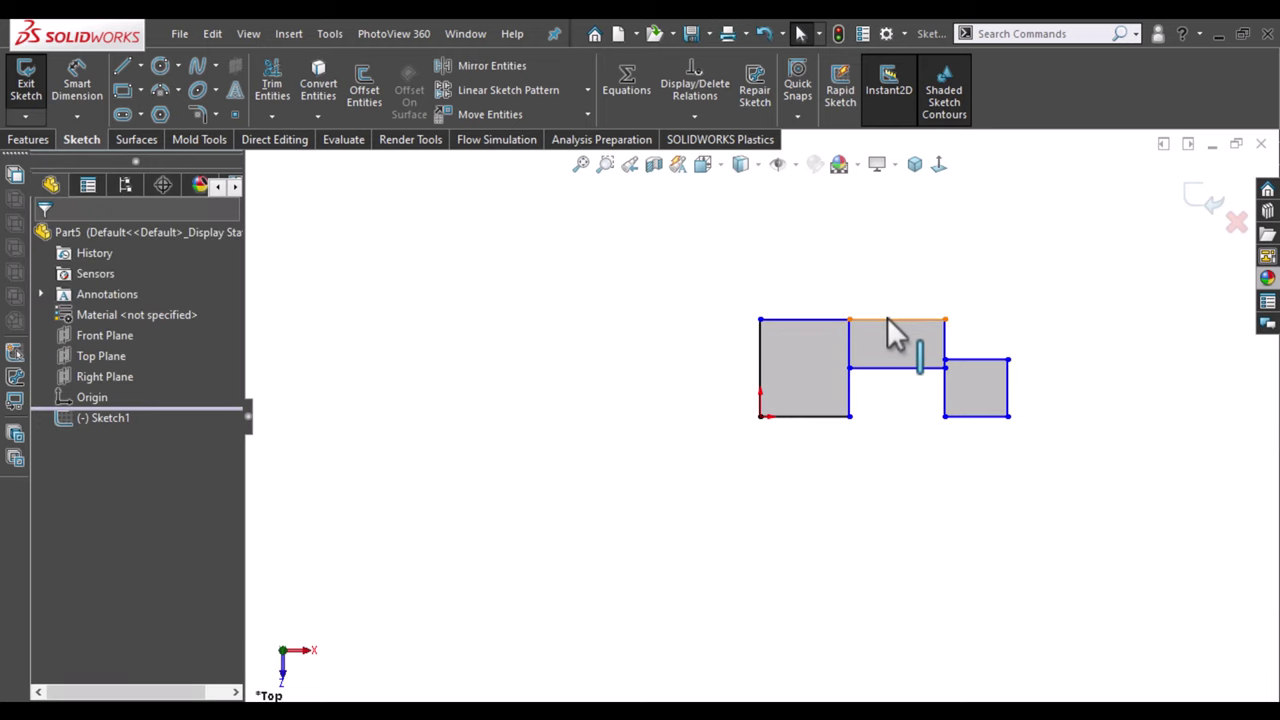
click(889, 319)
key(Escape)
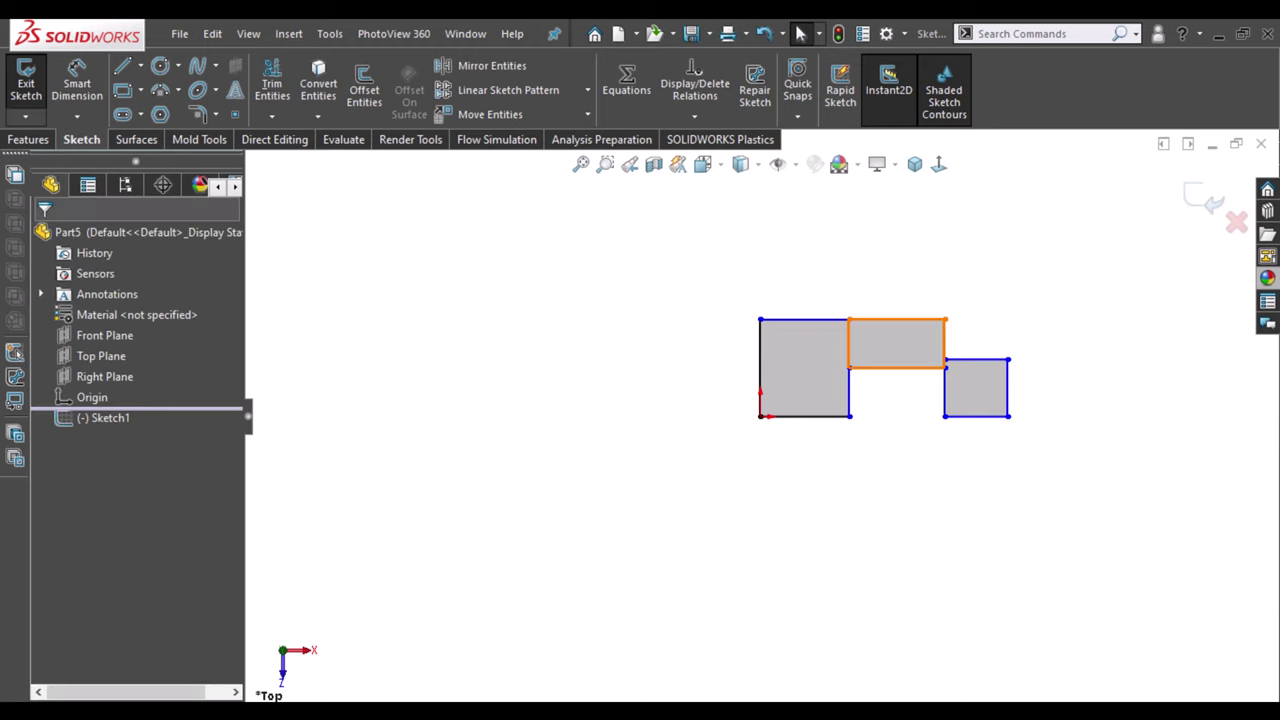
key(Delete)
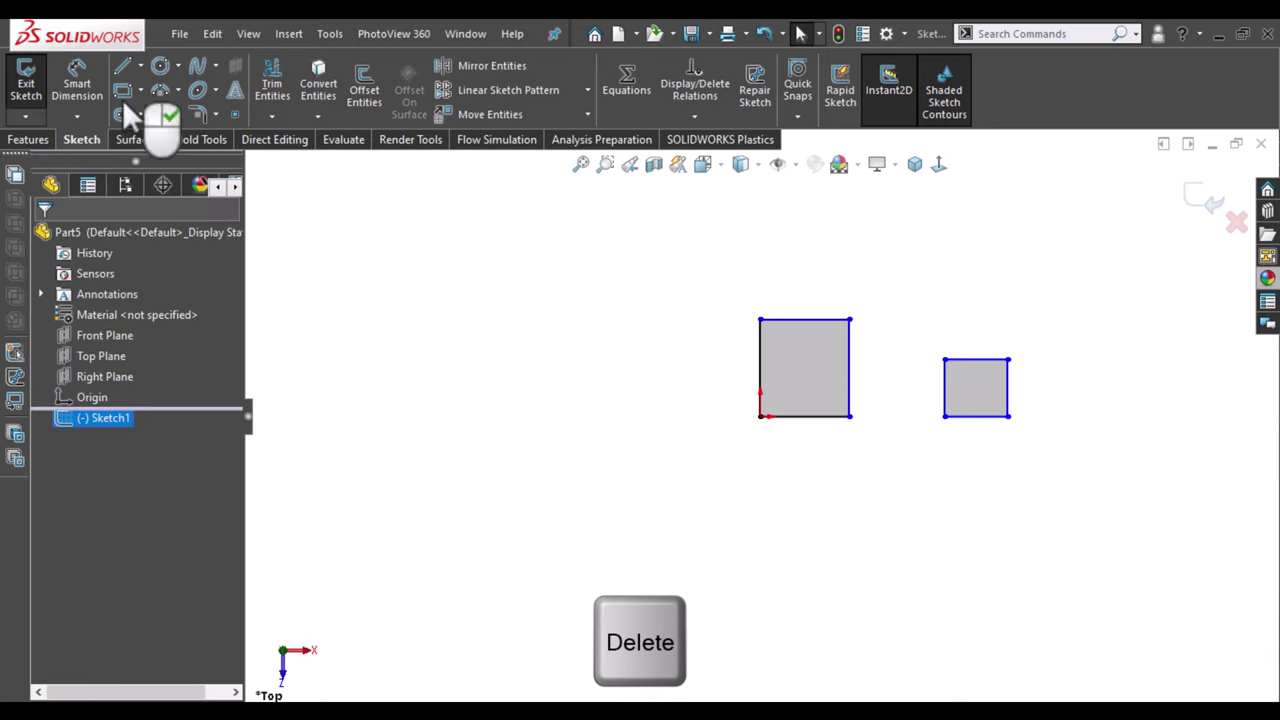
Redraw the middle rectangle taller so it rises above the left rectangle's top edge.
key(r)
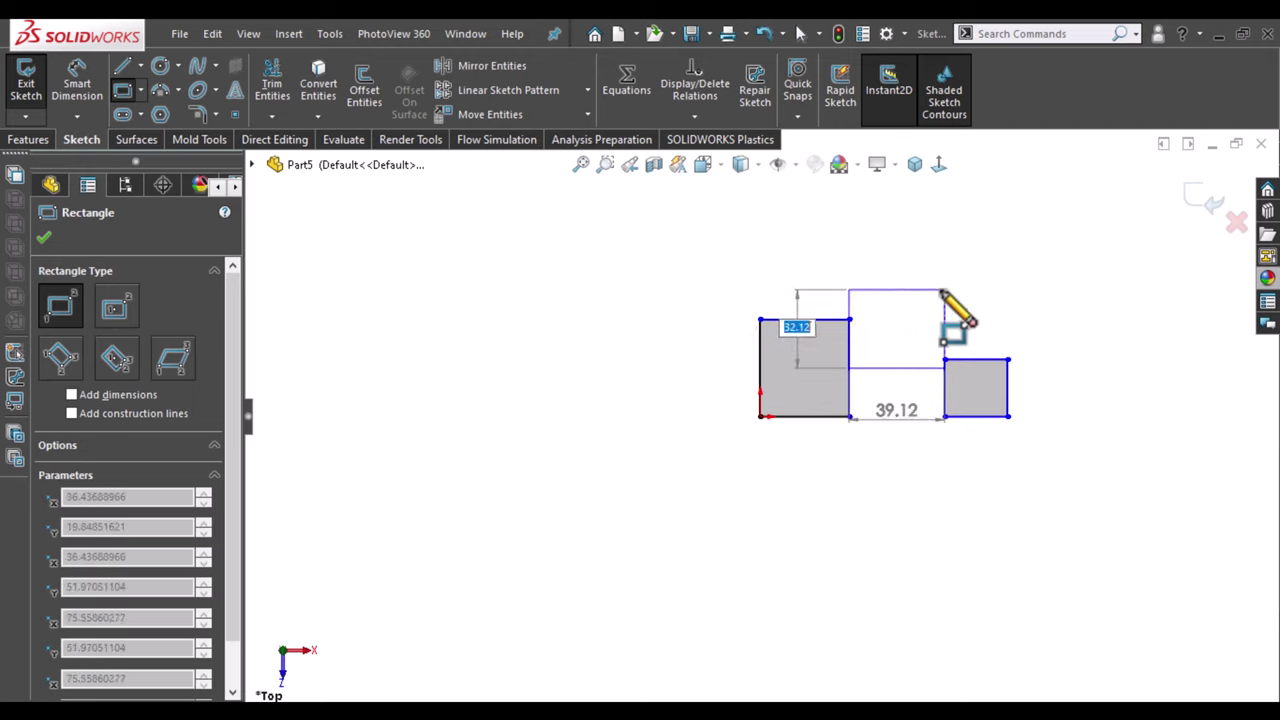
click(943, 291)
key(Escape)
key(Escape)
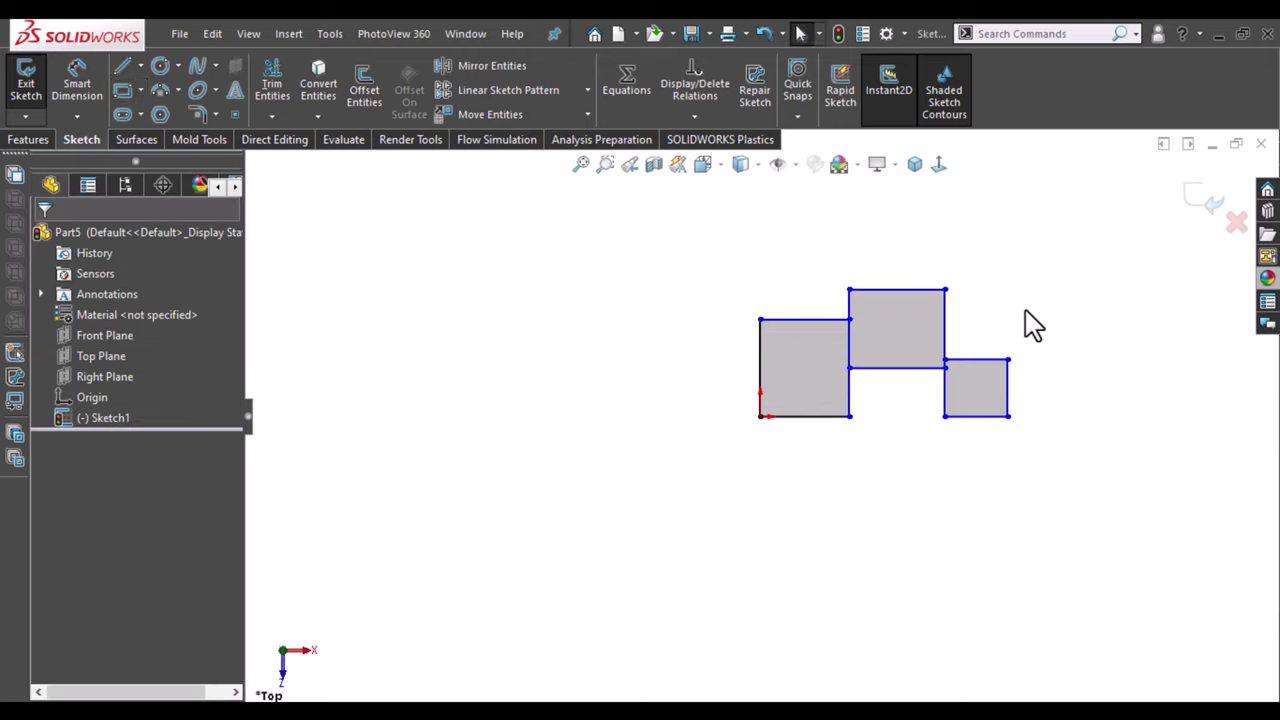
Make the right and left rectangles' top edges collinear and equal in length.
click(977, 359)
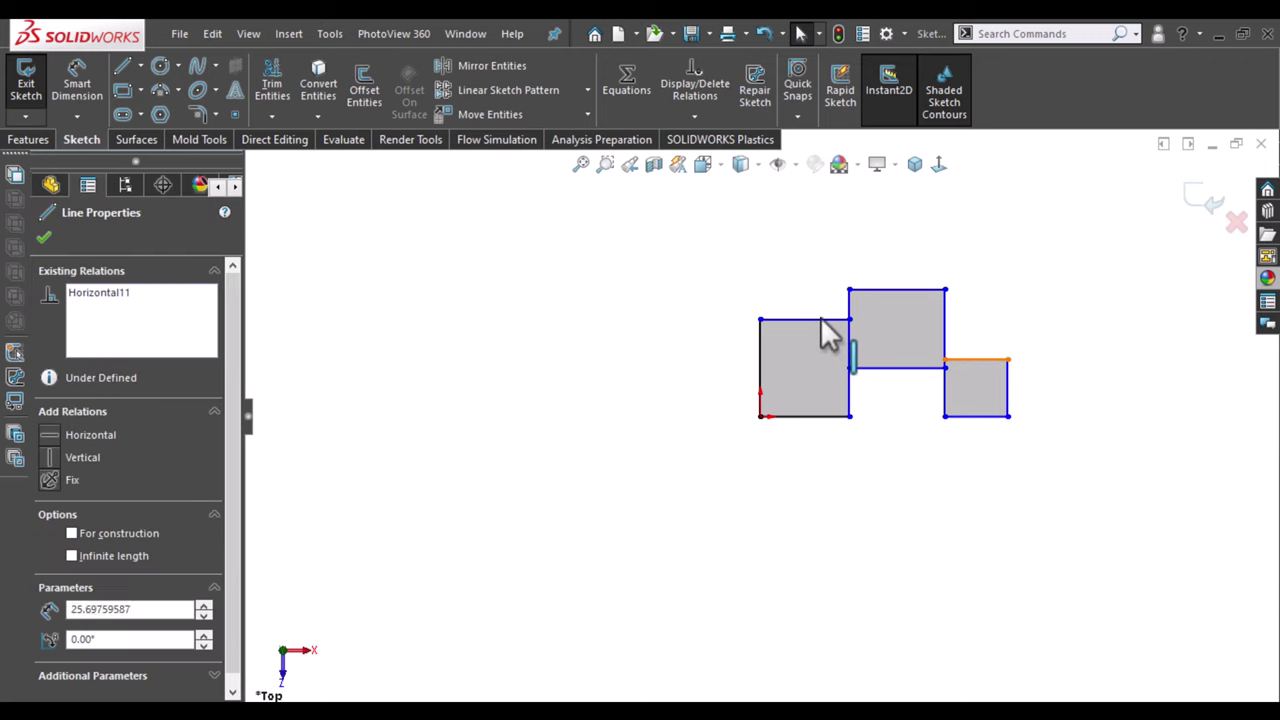
ctrl+click(826, 320)
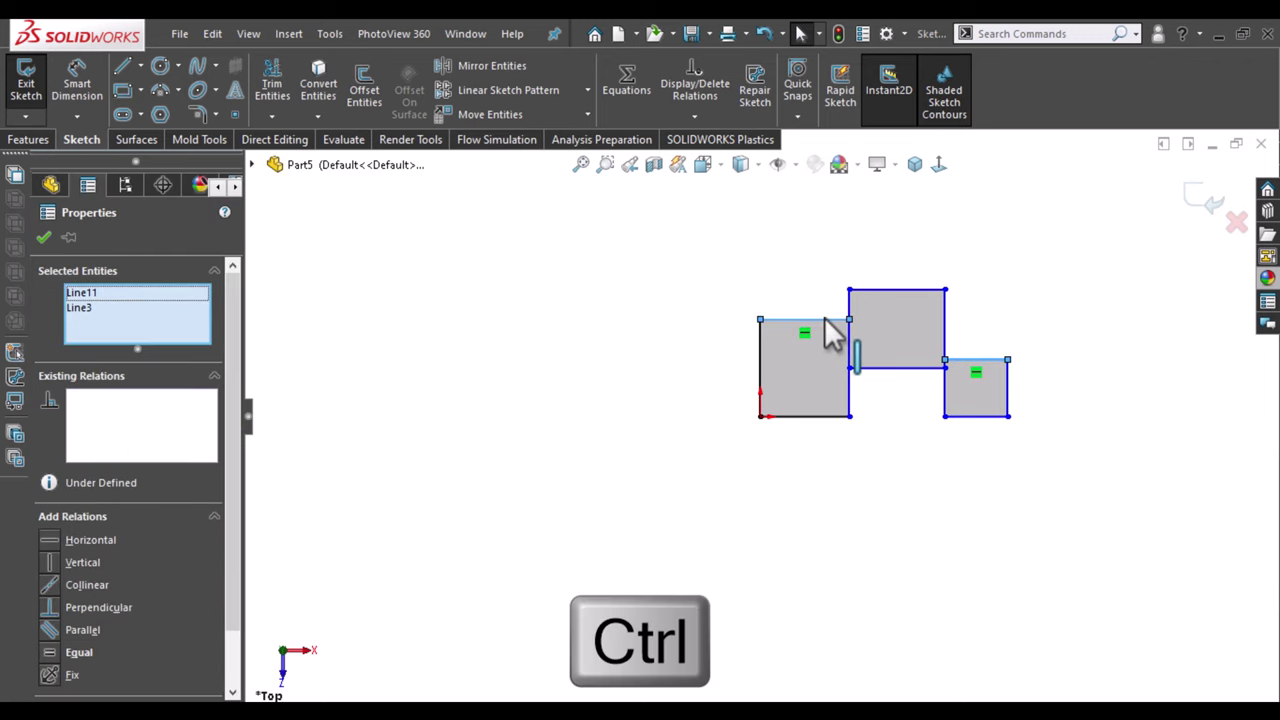
click(933, 237)
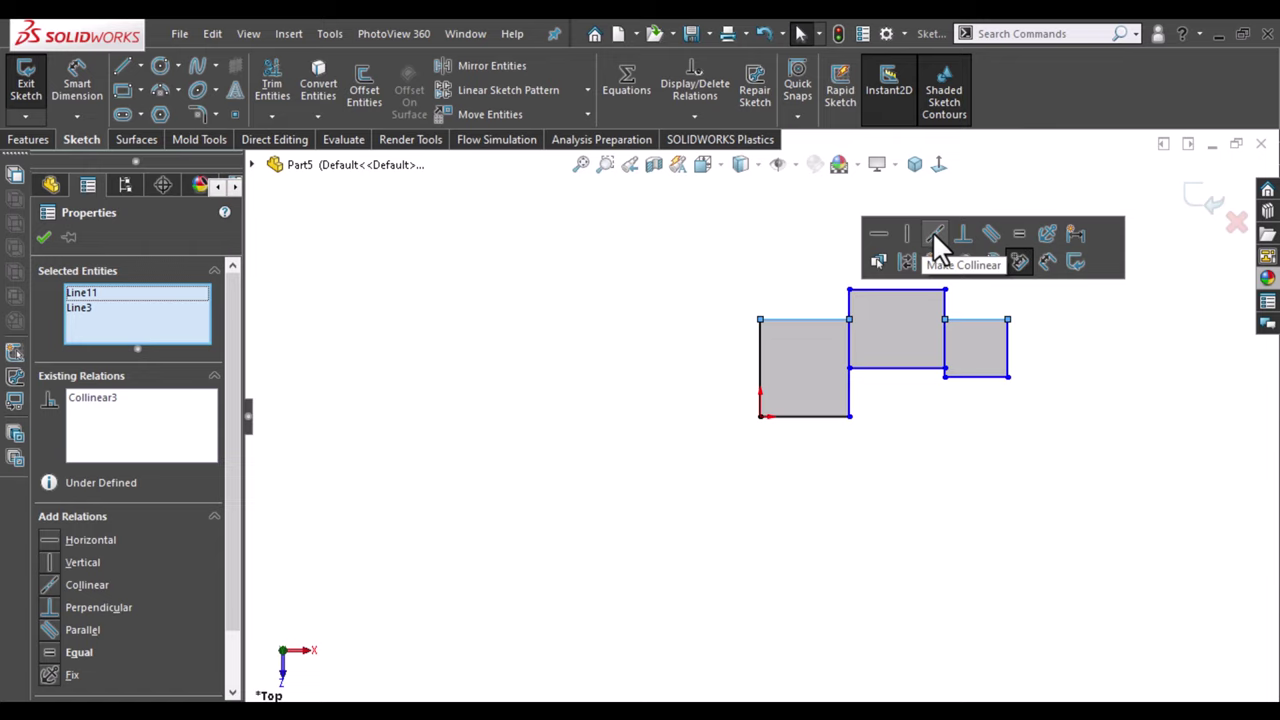
click(1020, 232)
click(971, 386)
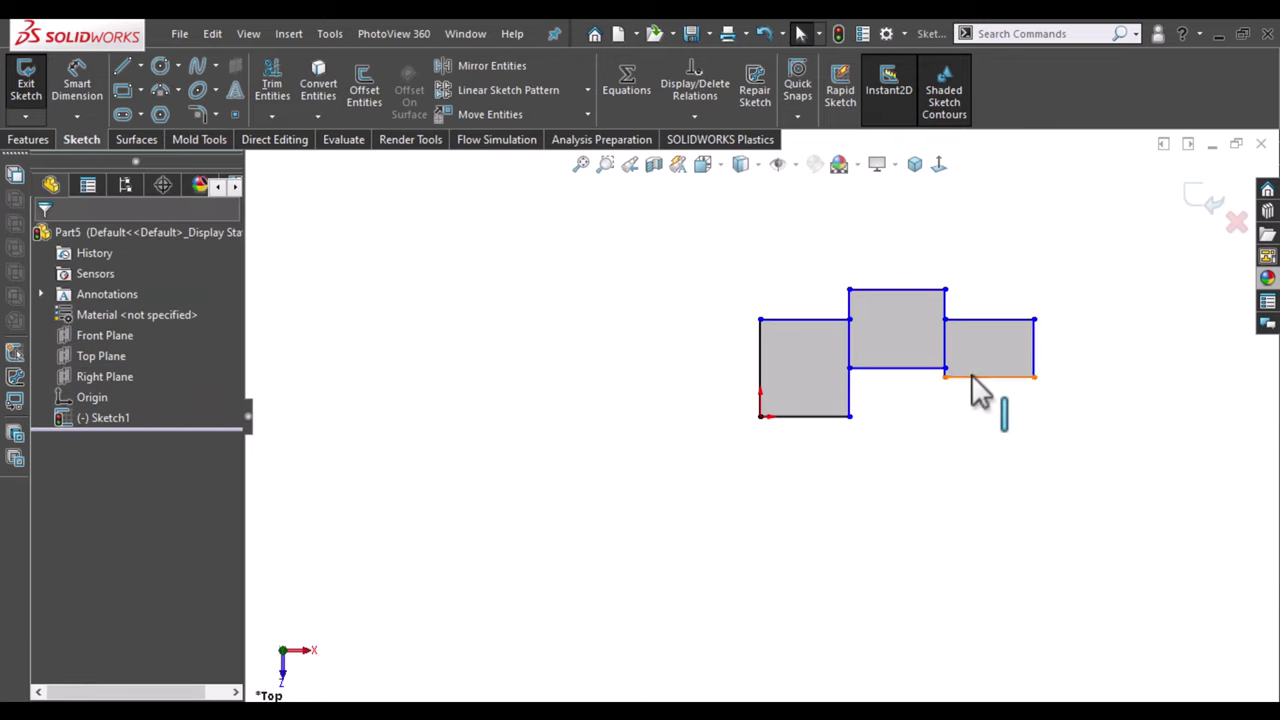
Make the right rectangle's bottom edge collinear with the left rectangle's bottom edge.
click(976, 377)
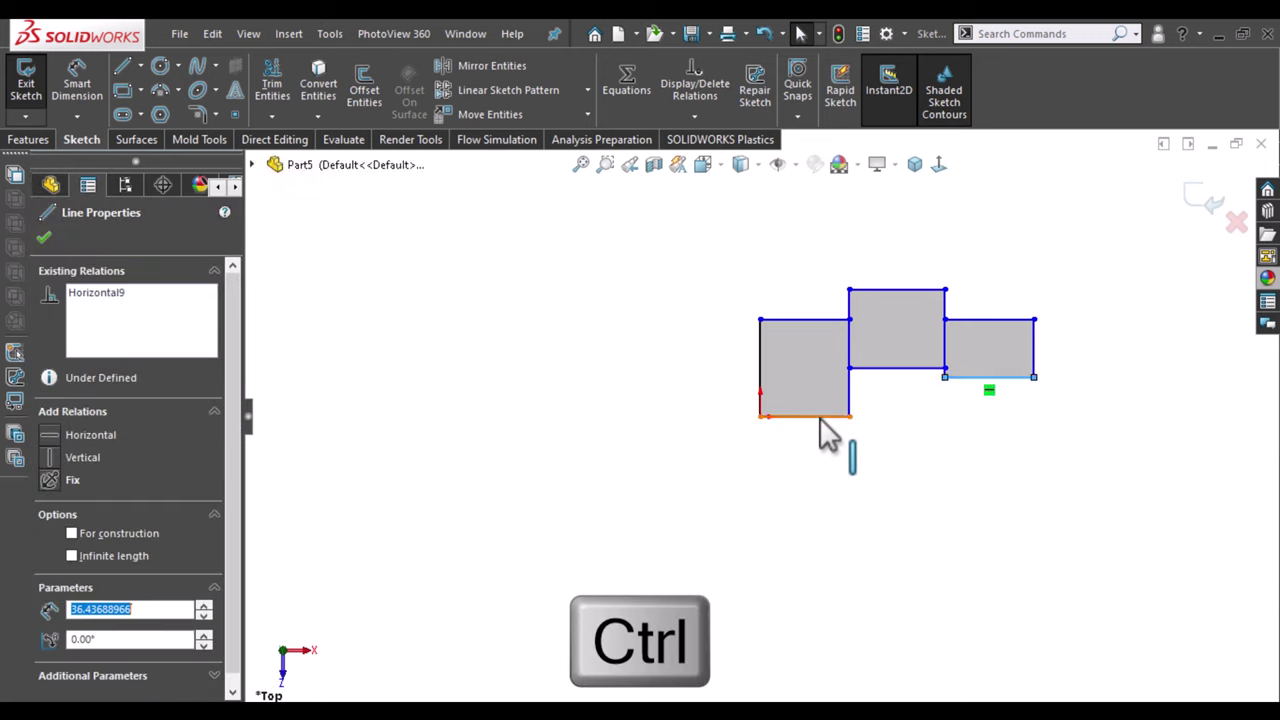
ctrl+click(828, 430)
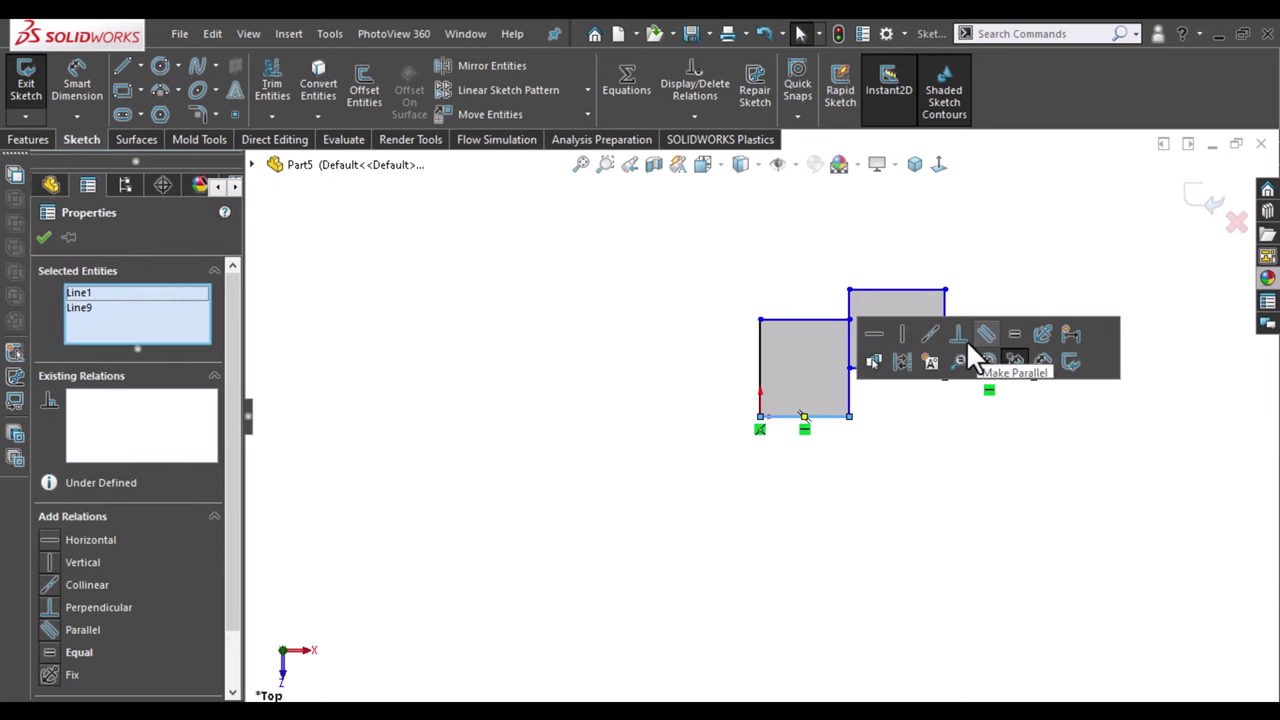
click(928, 332)
click(991, 284)
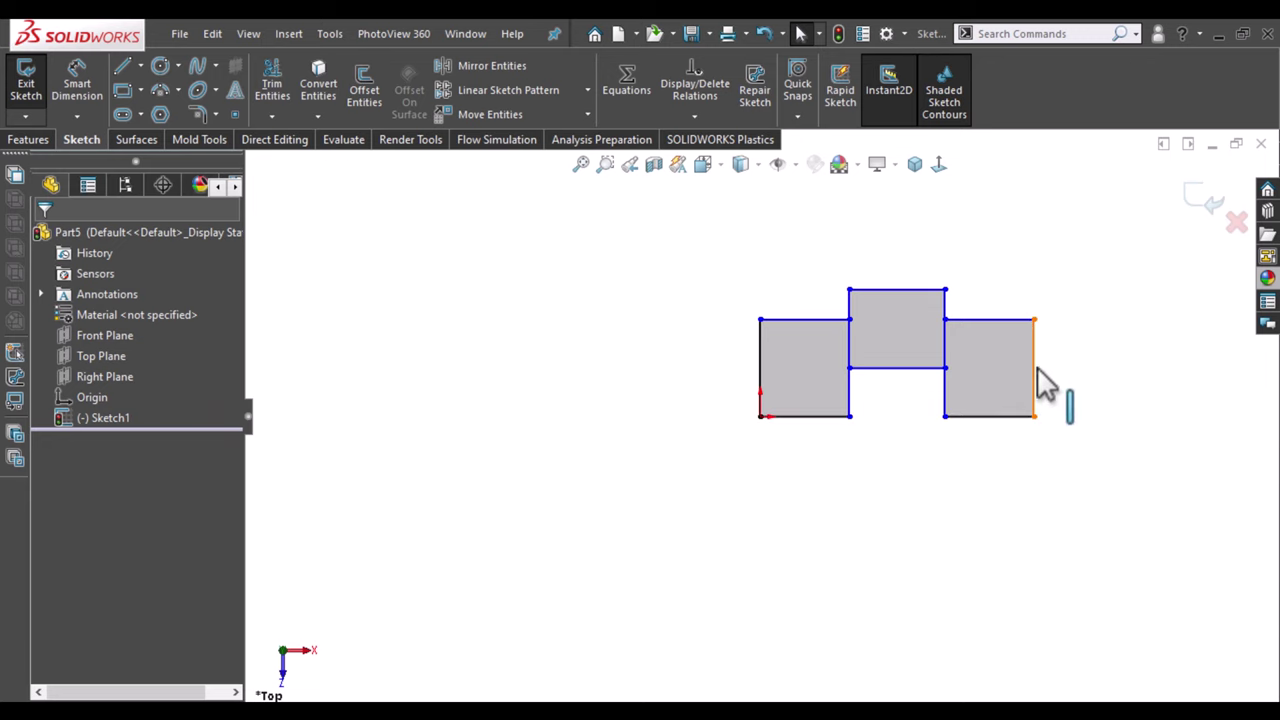
Select both outer vertical edges and make them equal in length.
click(1033, 367)
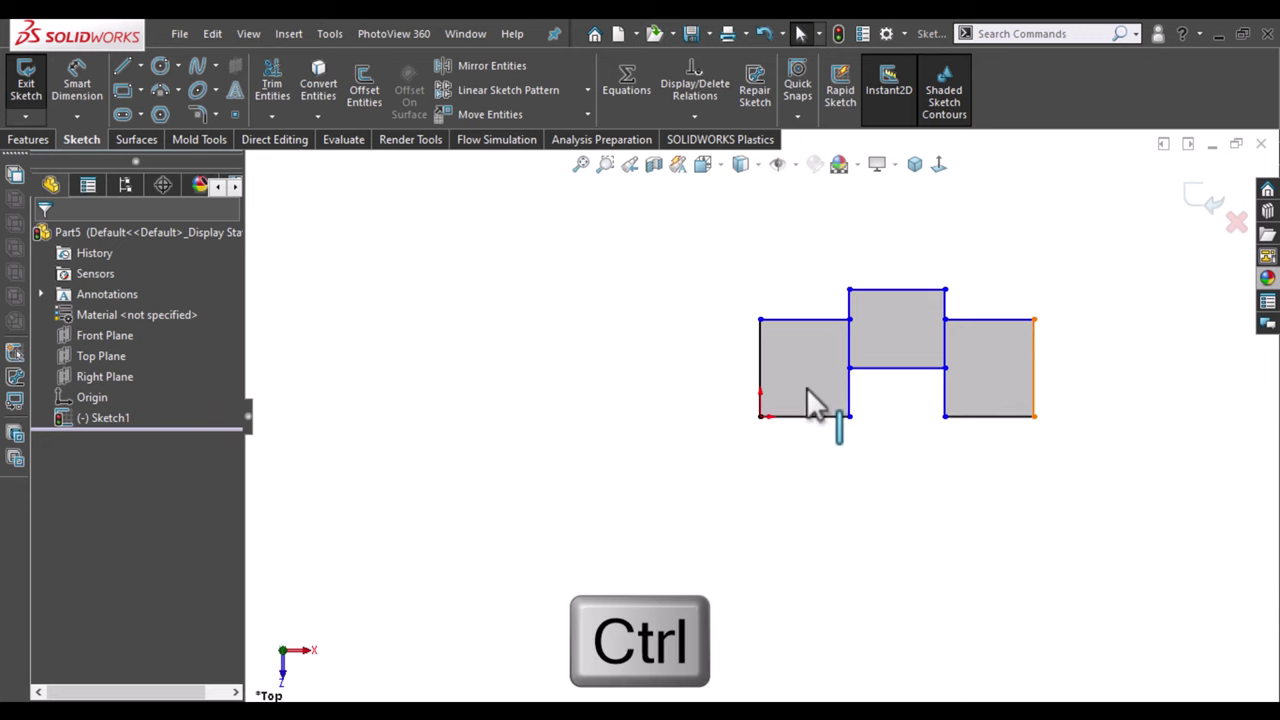
ctrl+click(759, 358)
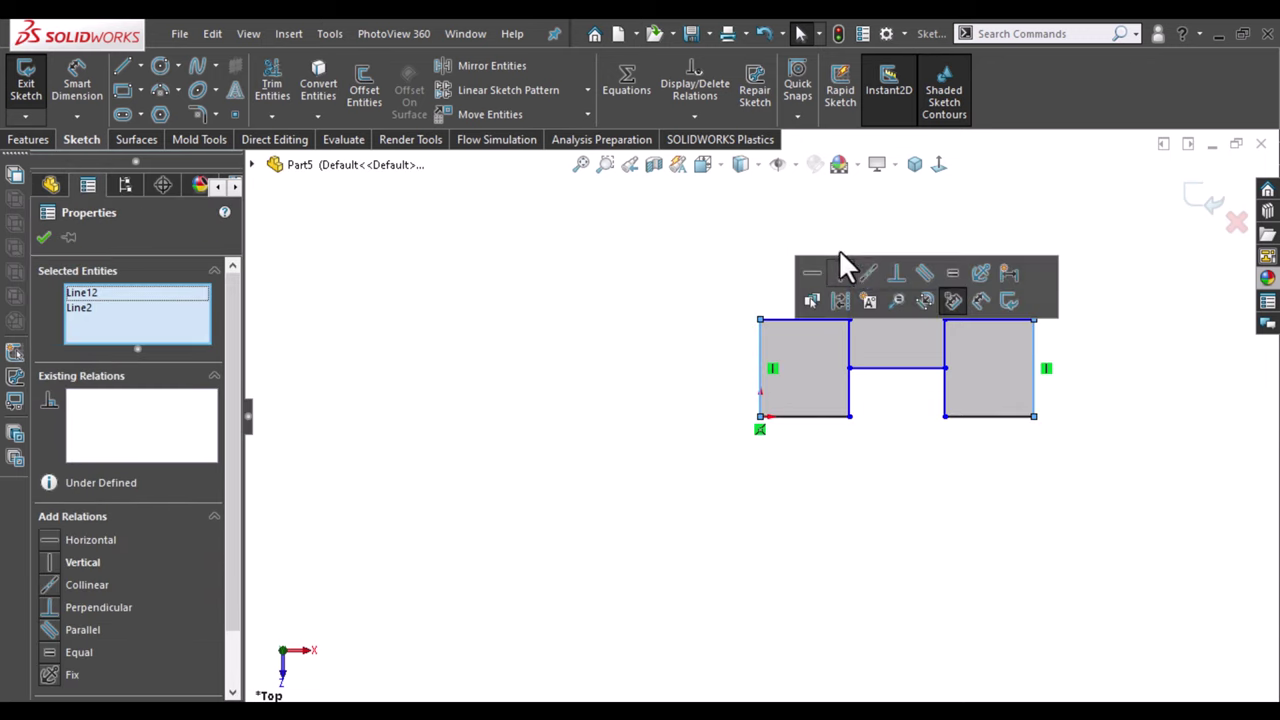
click(950, 275)
Make the middle rectangle's sides equal to the left rectangle's edges.
click(914, 232)
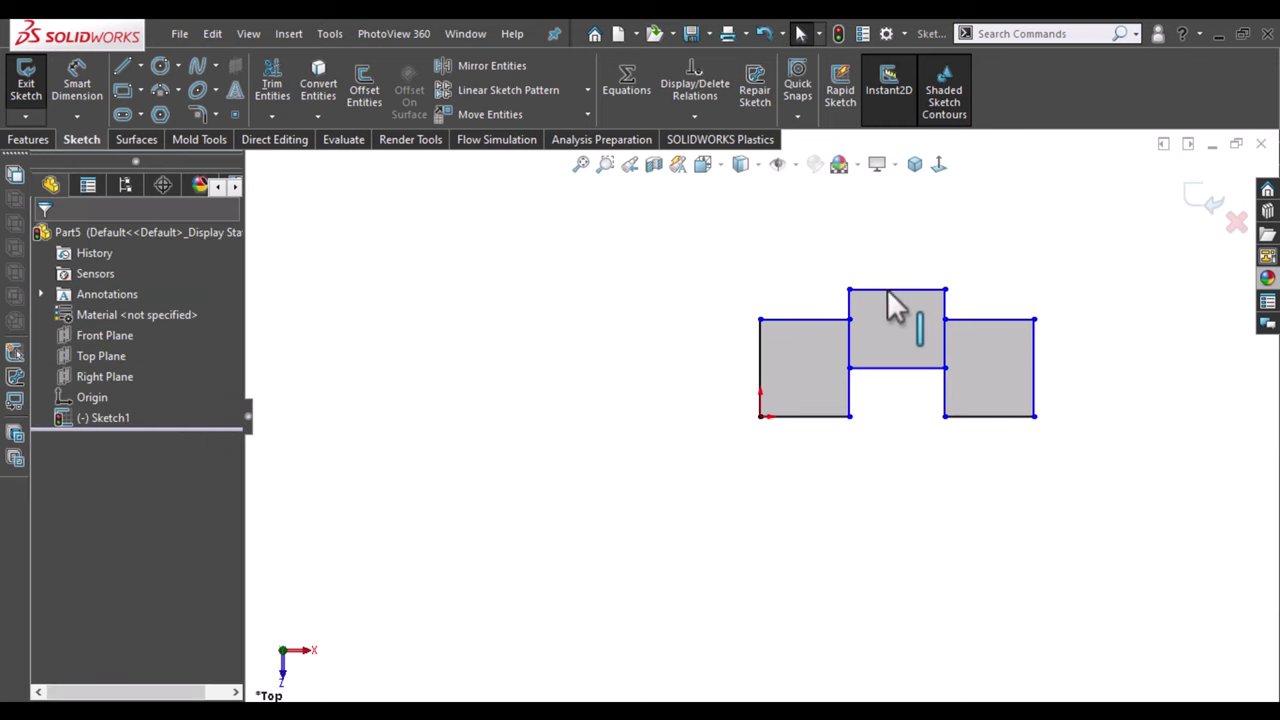
click(880, 289)
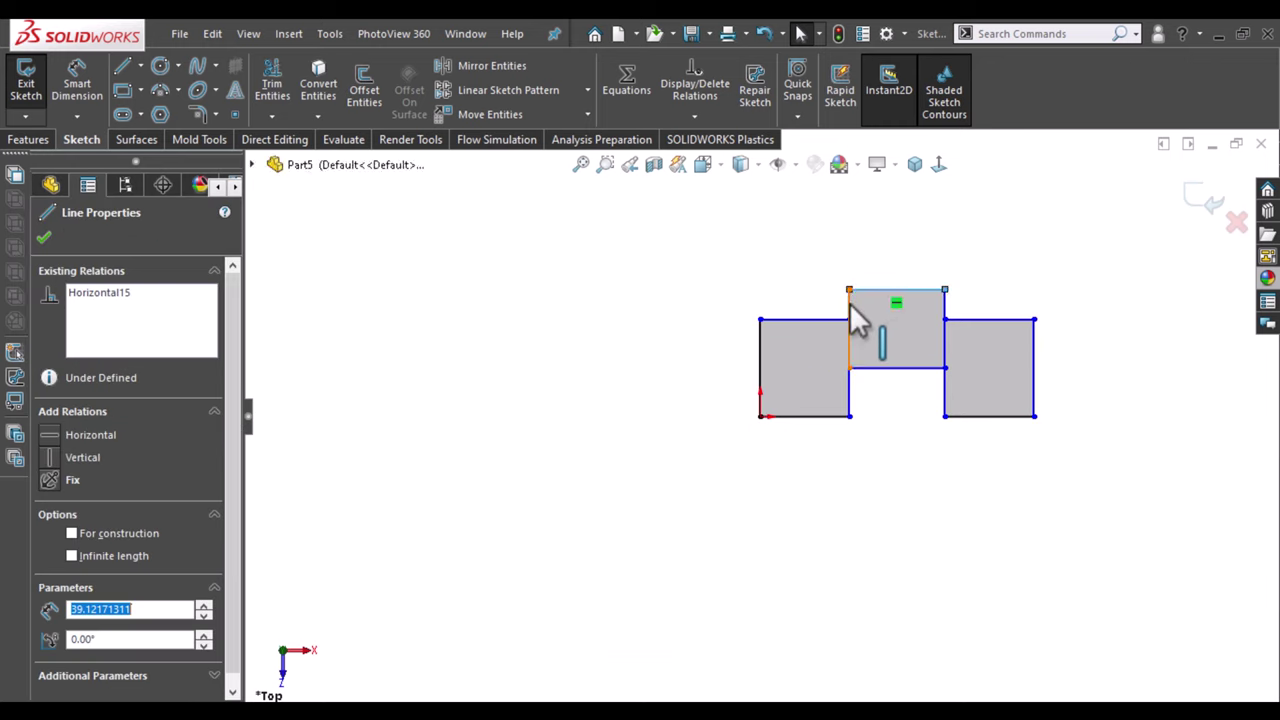
ctrl+click(816, 319)
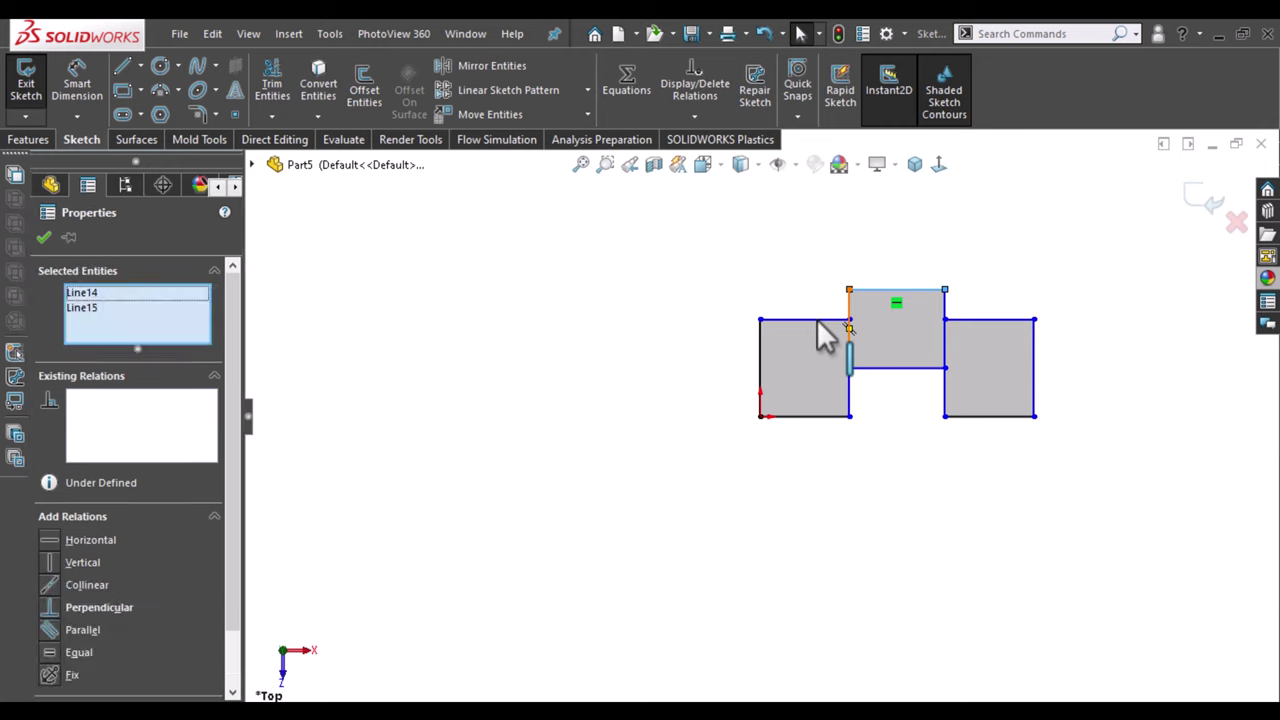
ctrl+click(816, 319)
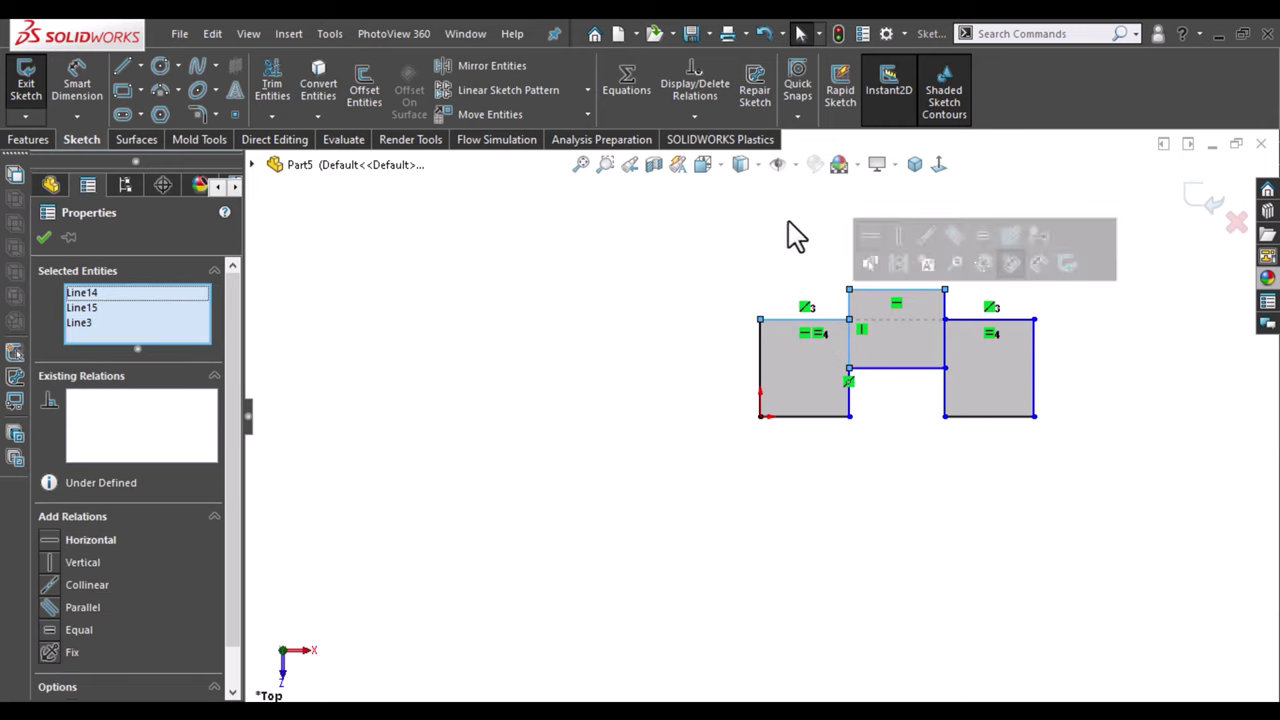
click(983, 235)
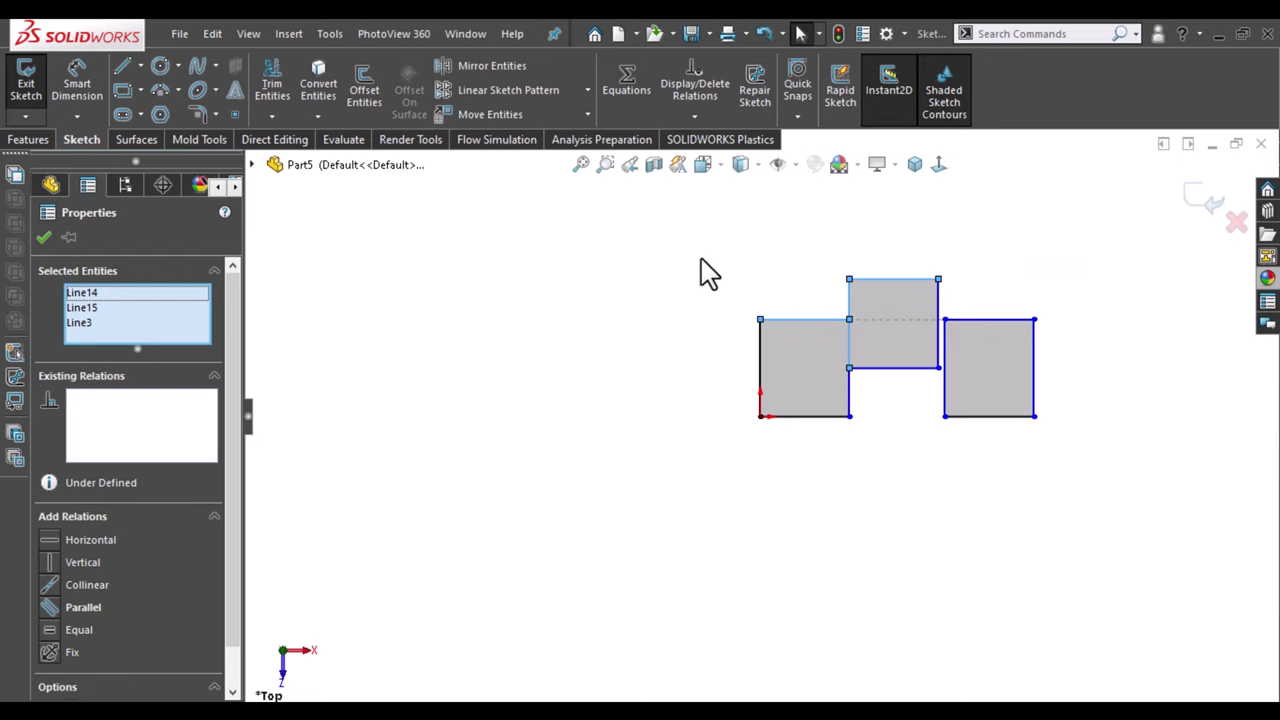
click(709, 271)
Make the left rectangle a true square with equal left and top edges.
click(760, 368)
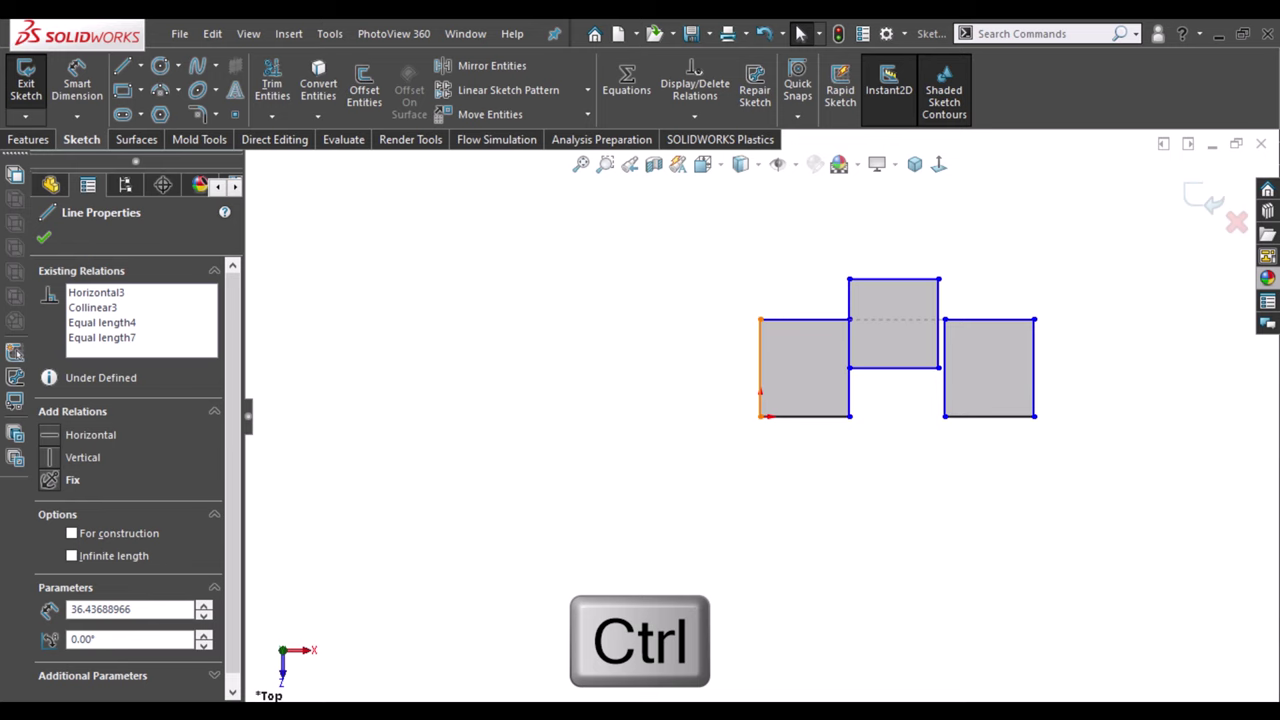
ctrl+click(805, 319)
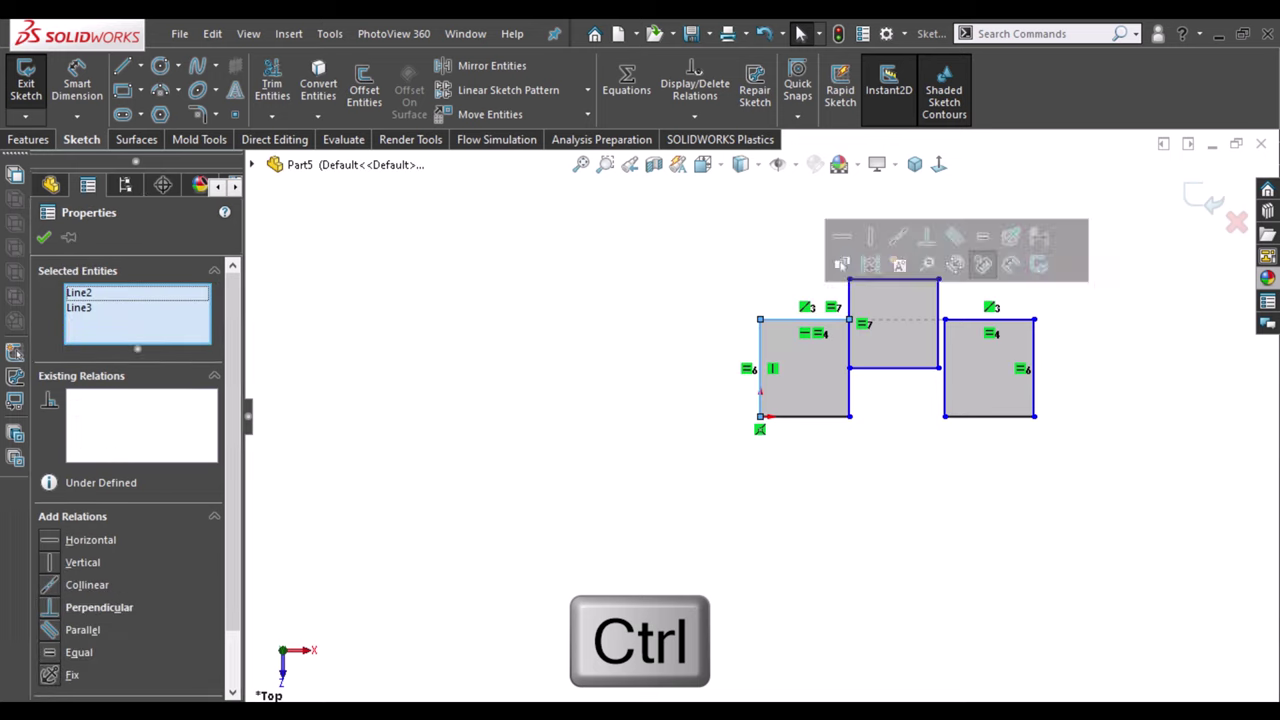
click(982, 236)
click(1065, 308)
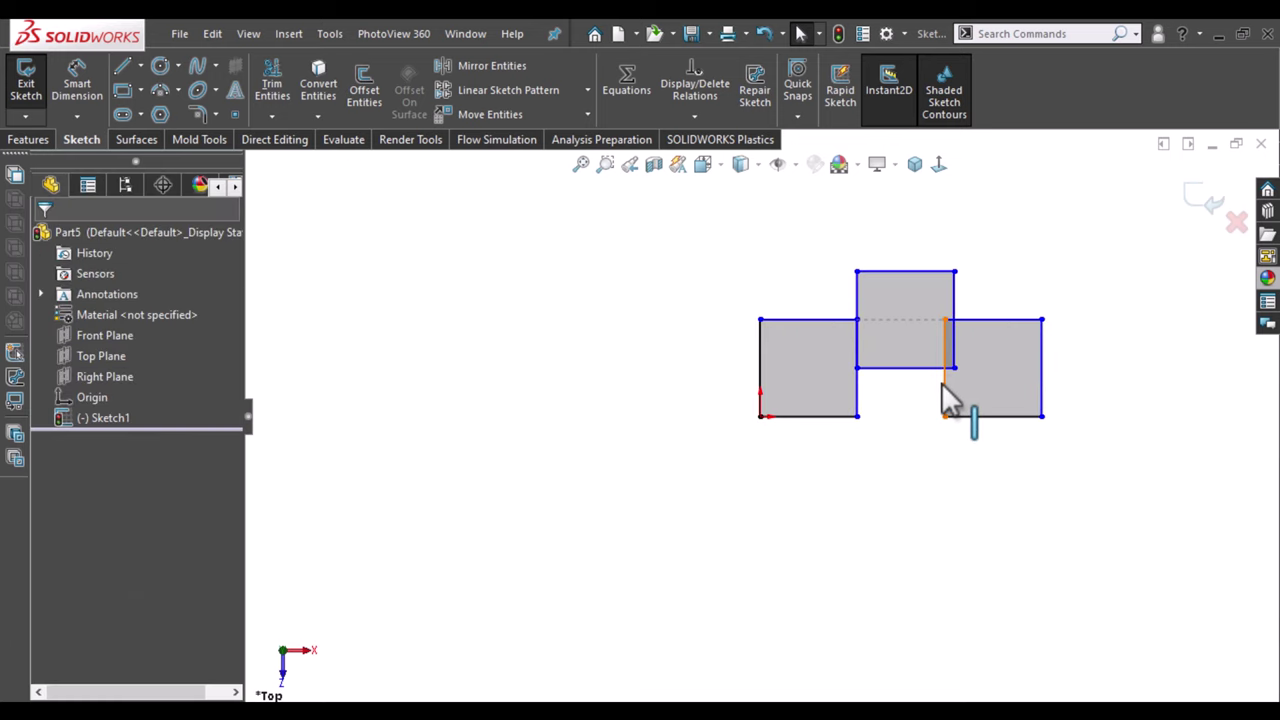
Make the right square's left edge collinear with the middle square's right edge.
click(956, 300)
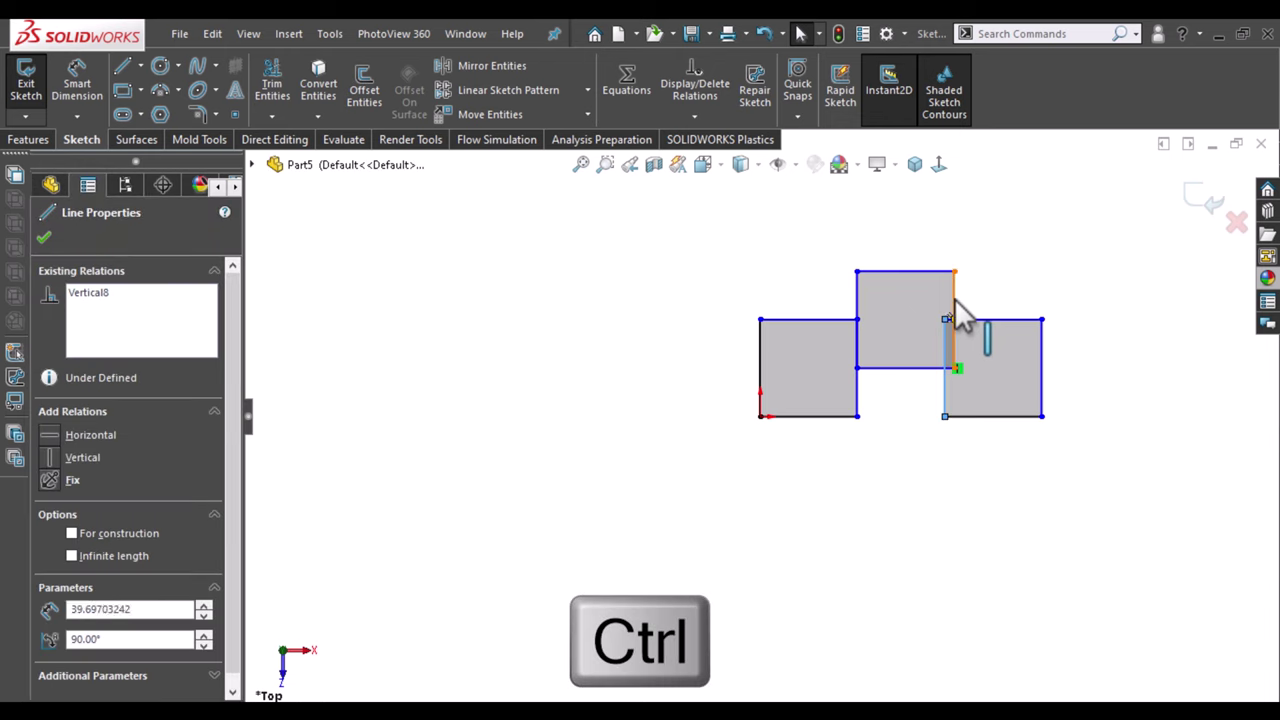
ctrl+click(954, 300)
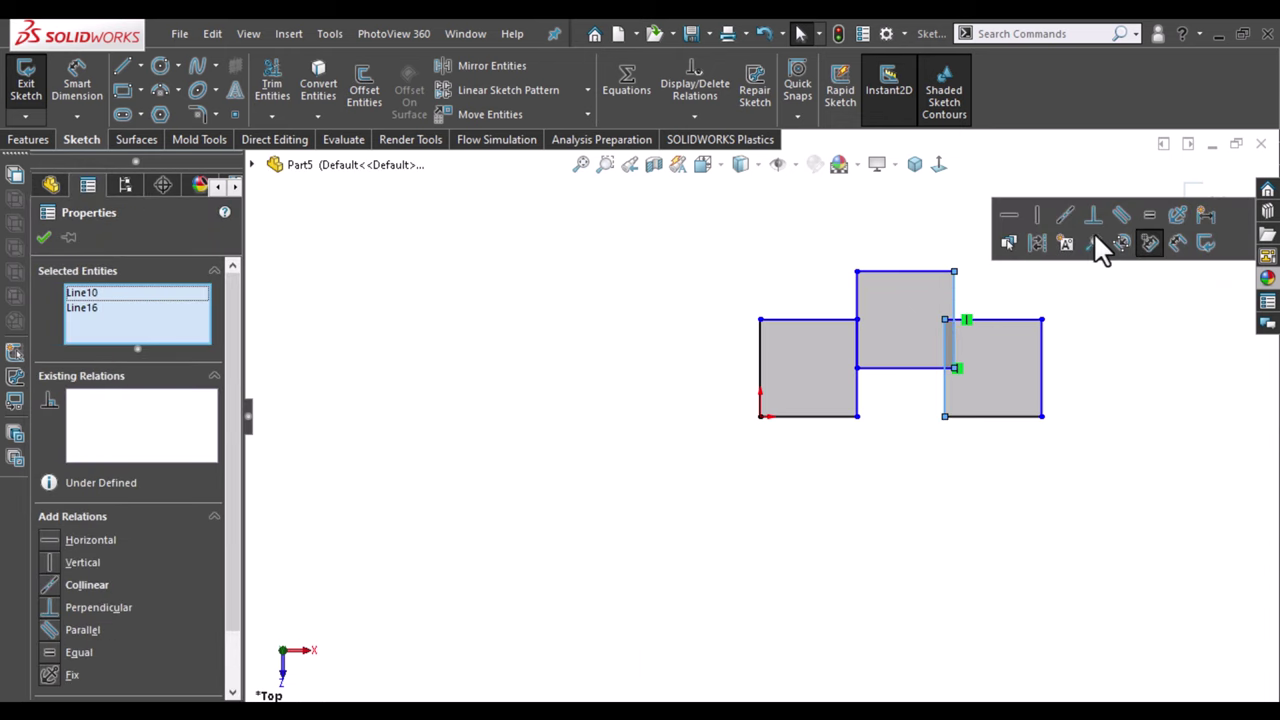
click(1062, 218)
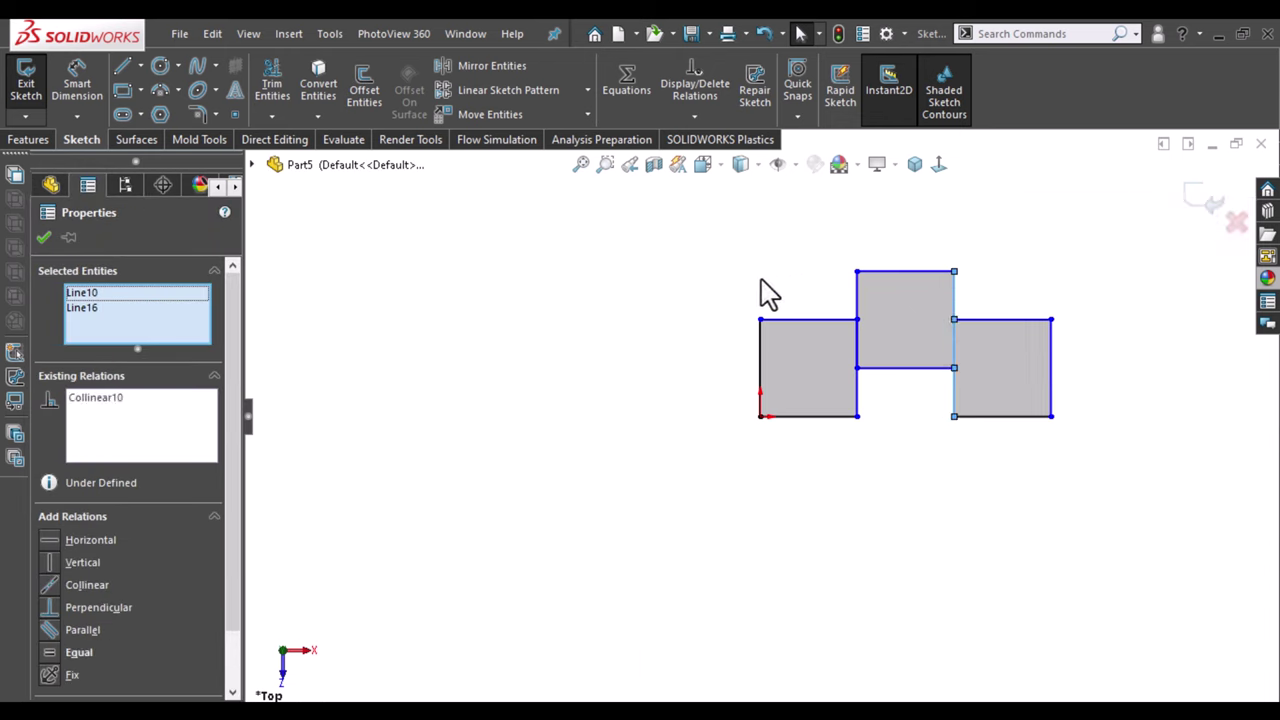
click(733, 285)
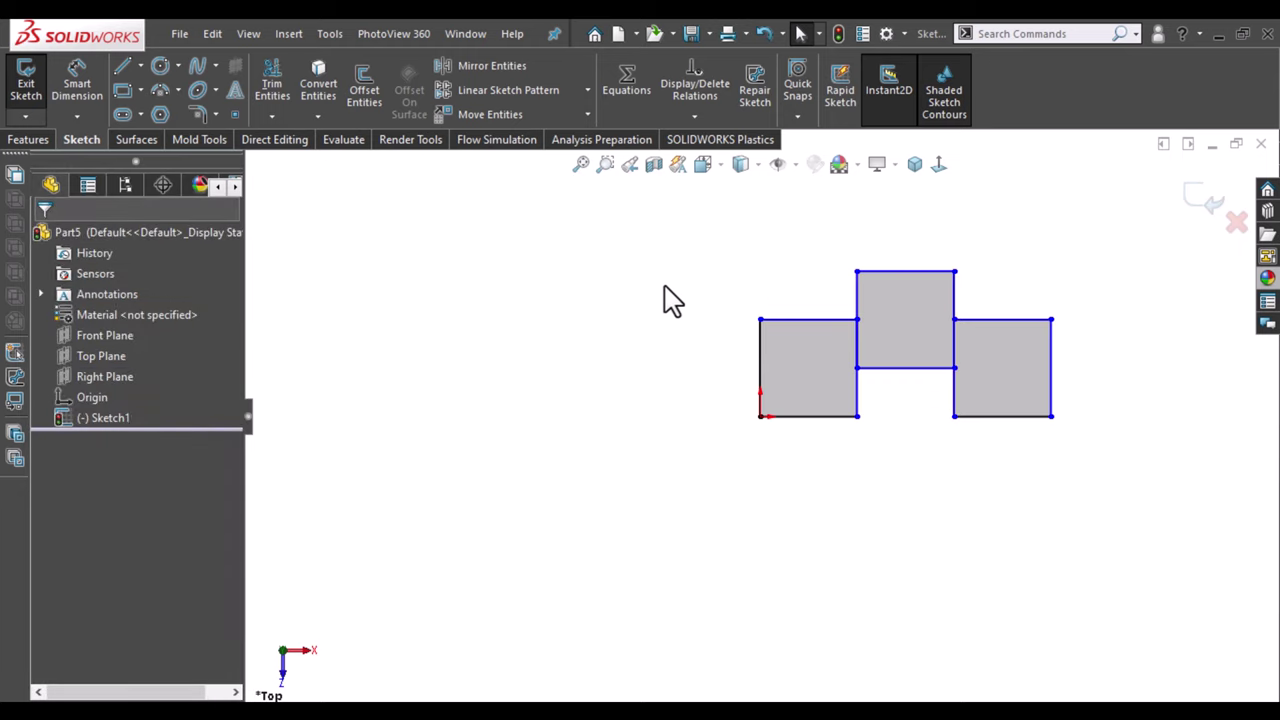
Dimension the left square's bottom edge to 20 mm, resizing all three squares.
click(790, 417)
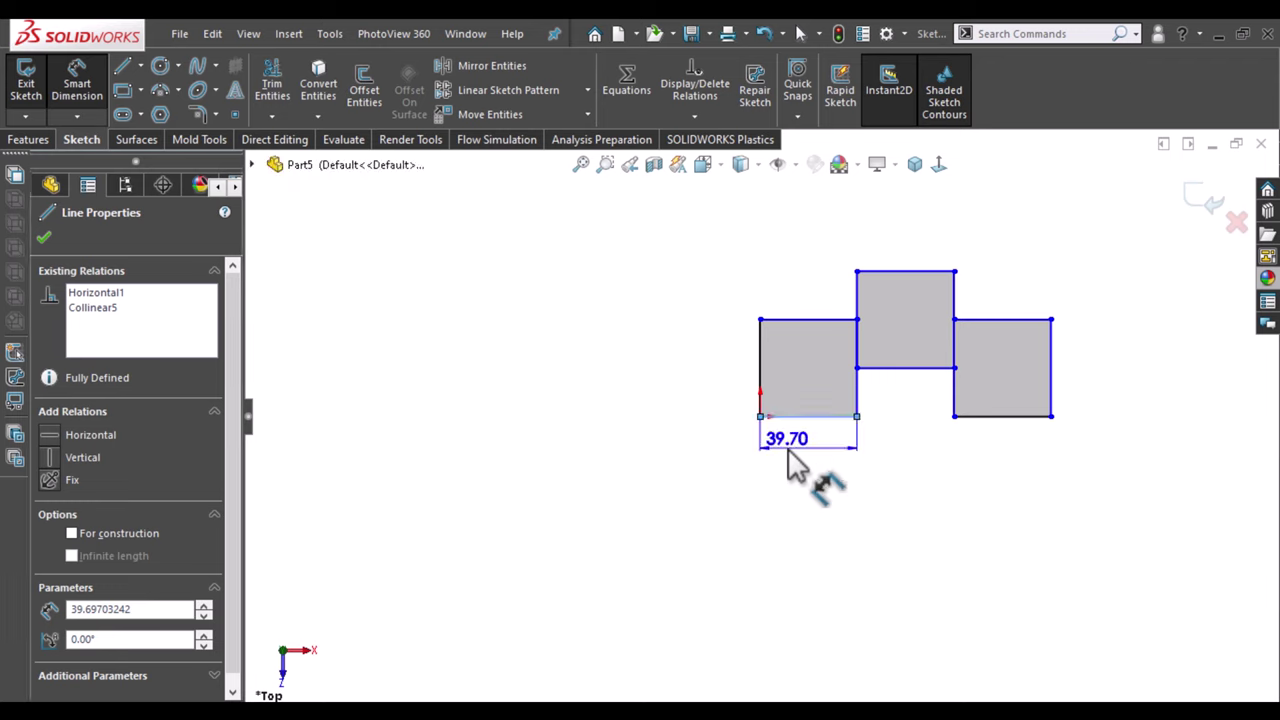
key(Escape)
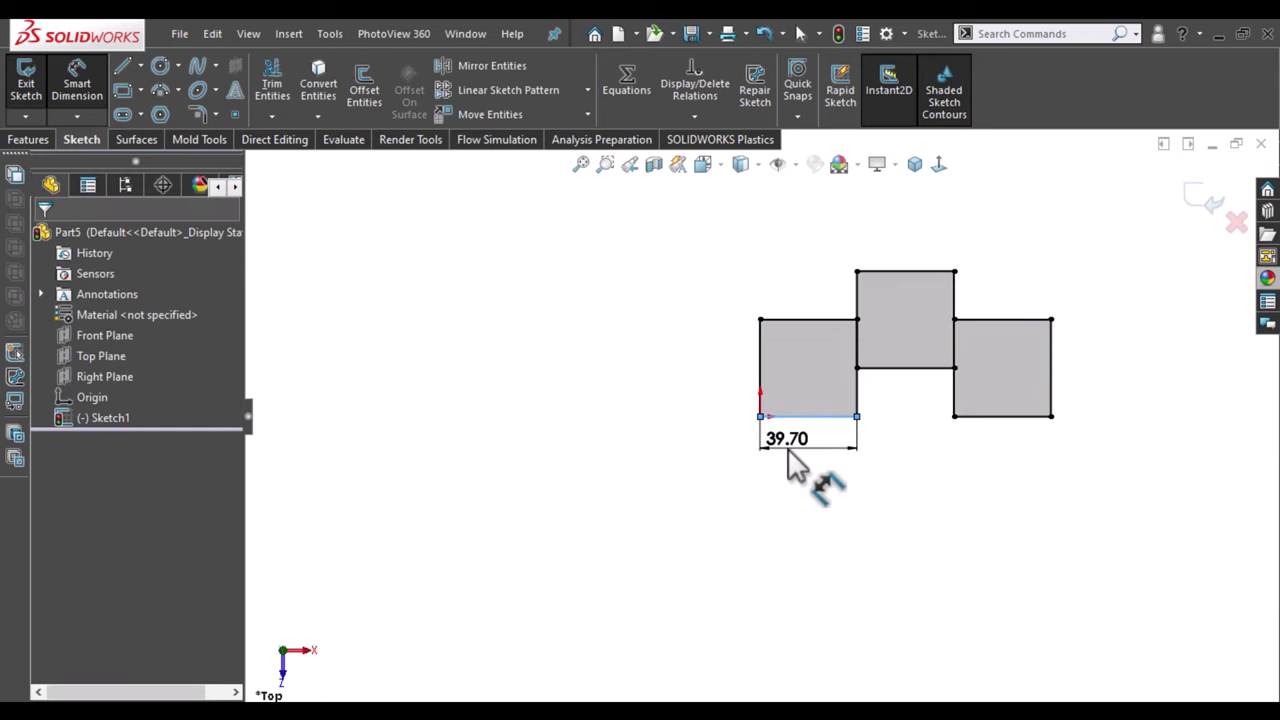
click(789, 451)
text(2)
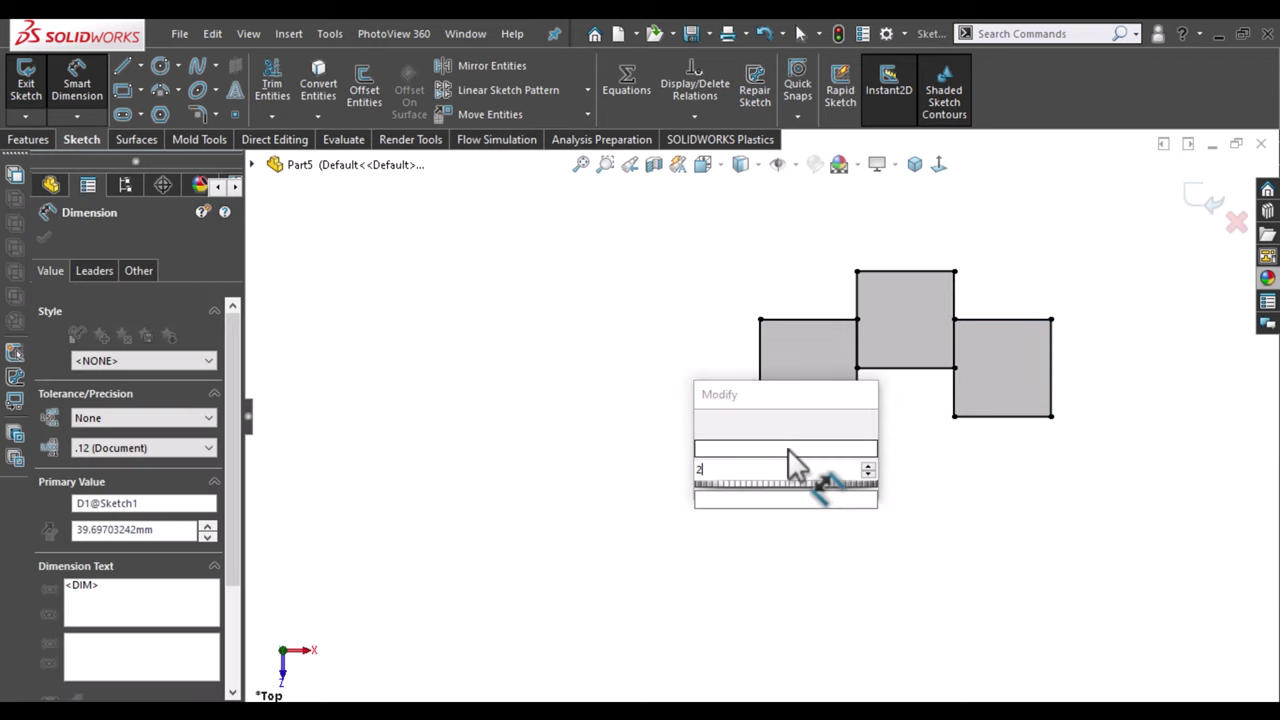
text(0)
key(Return)
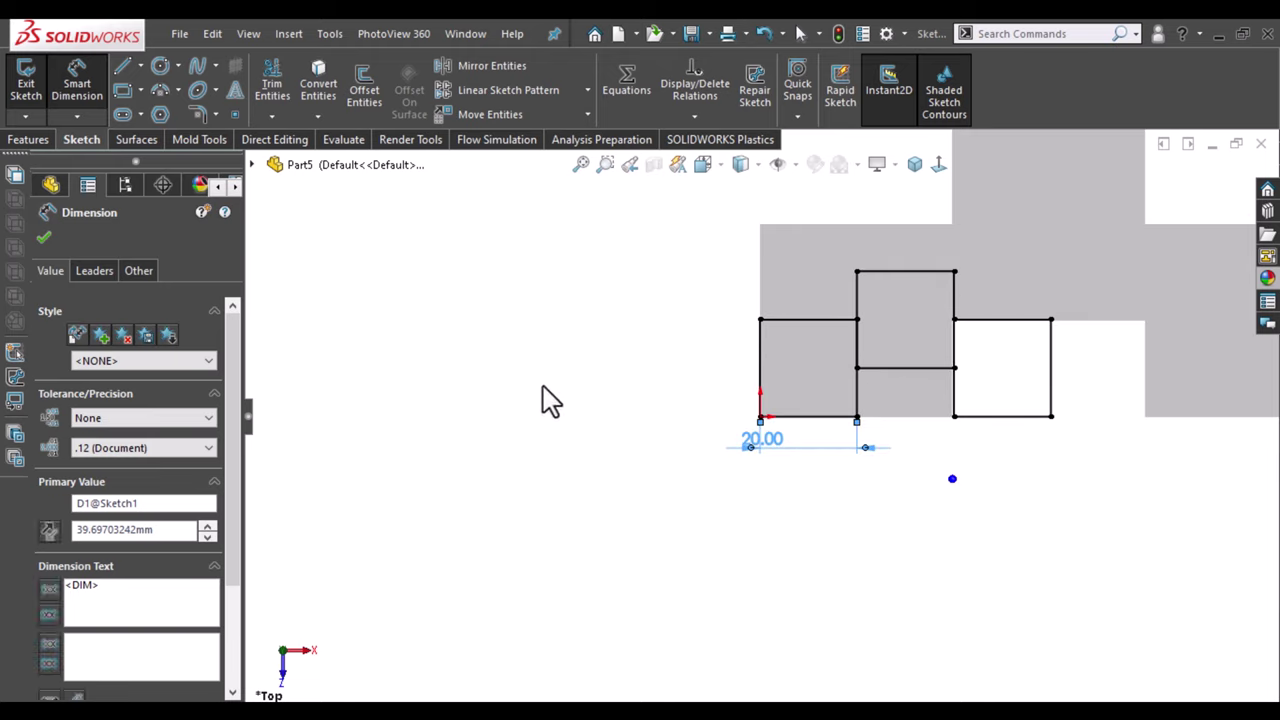
key(Escape)
scroll(1085, 322, down, 1)
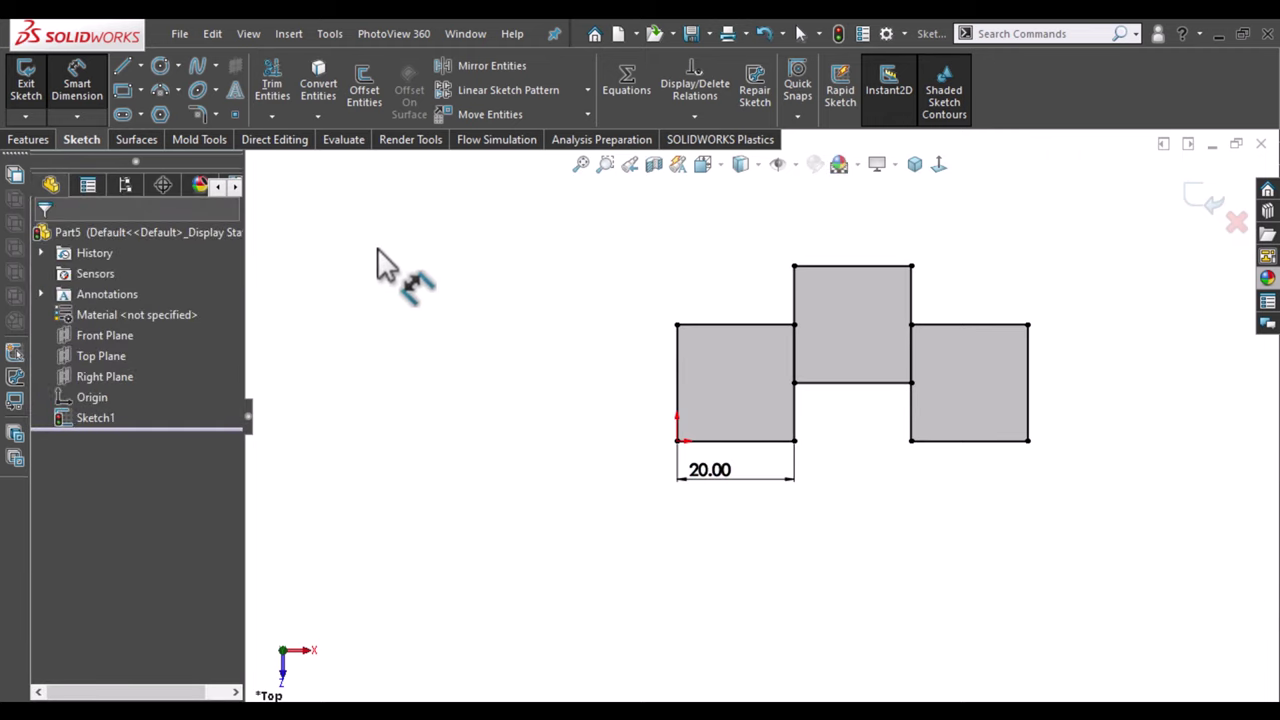
Power-trim the internal dividing lines, merging the squares into one stepped outline.
key(Escape)
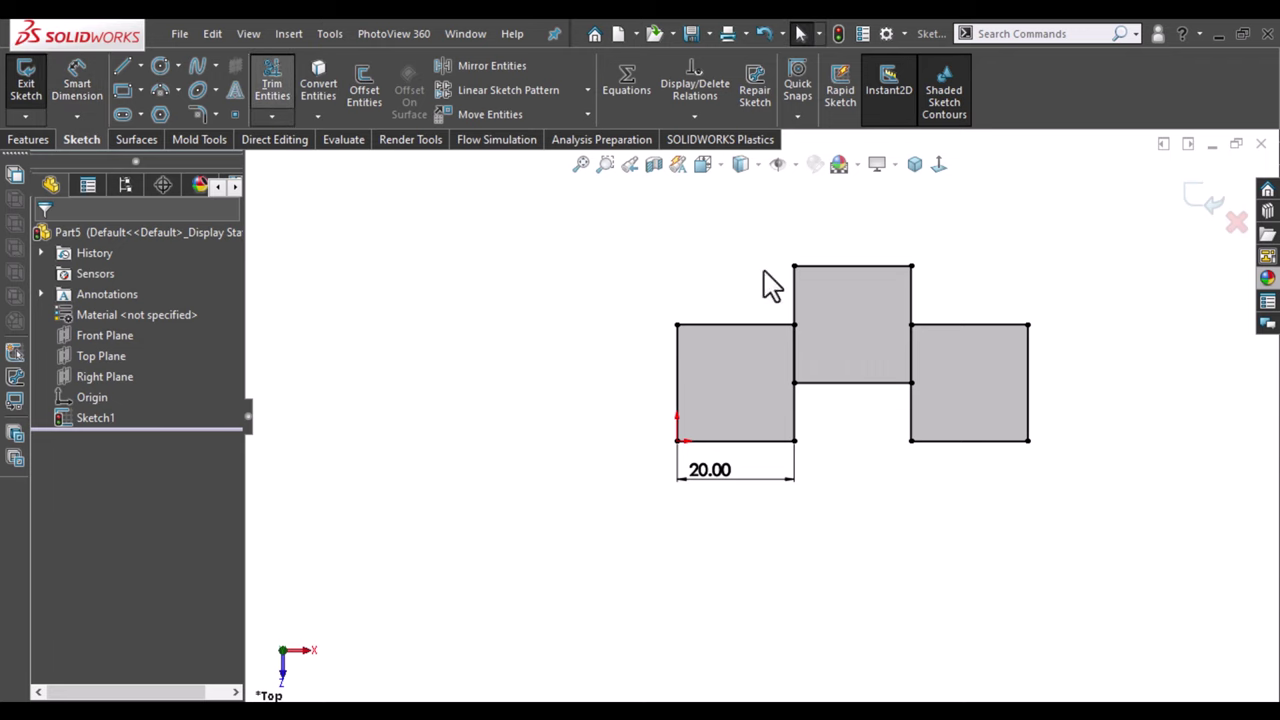
mouse_move(955, 351)
mouse_down()
mouse_move(768, 378)
mouse_move(750, 364)
mouse_up()
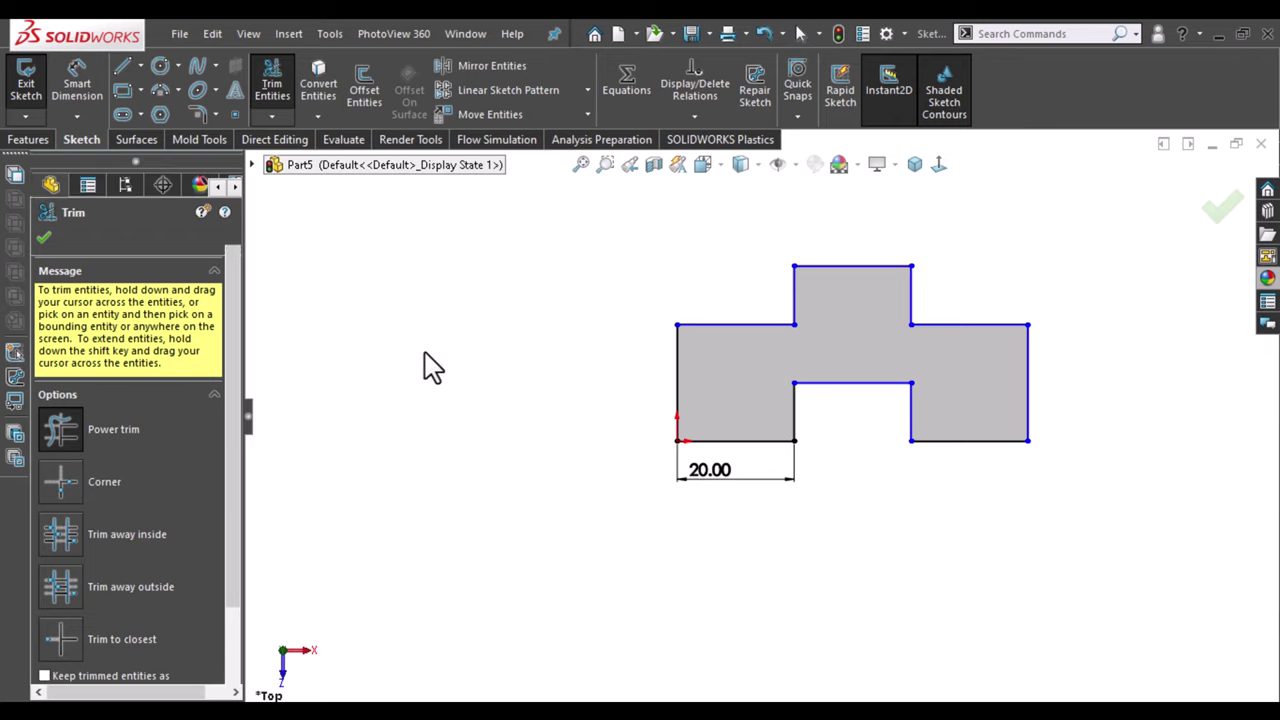
key(Escape)
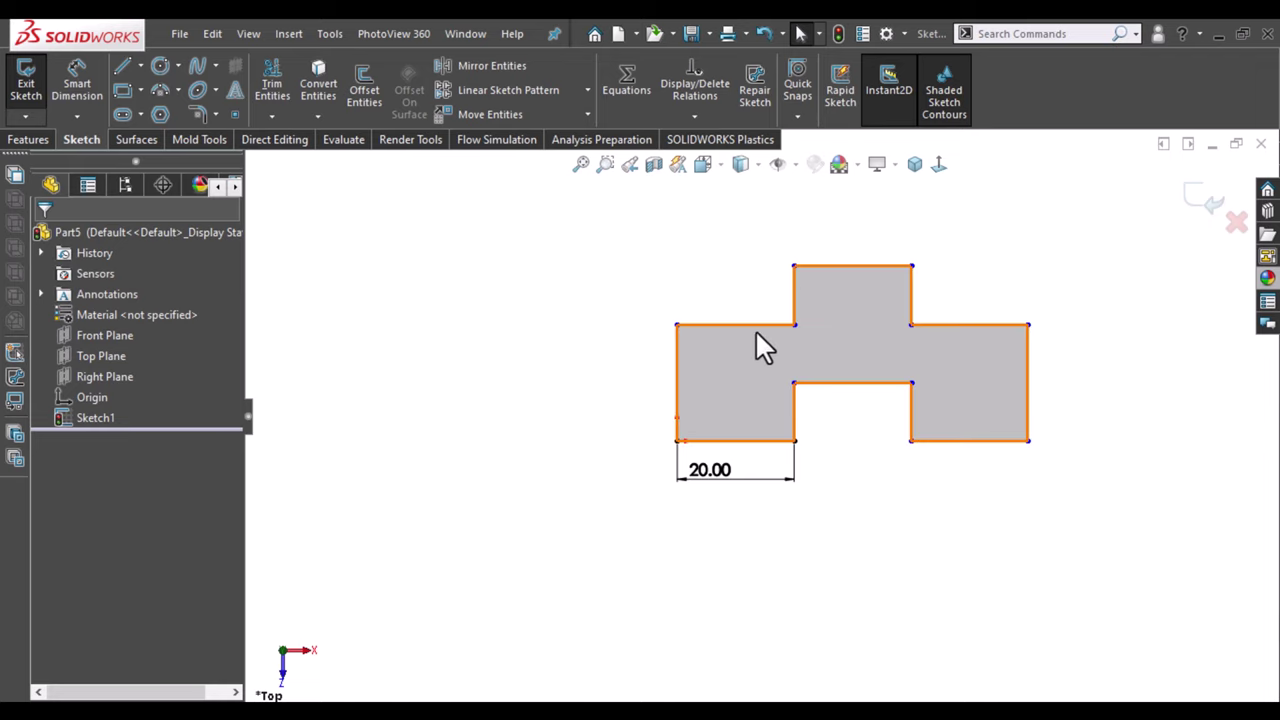
Drag the outline's left top edge upward and raise the notch's inner top edge.
drag(752, 322, 762, 313)
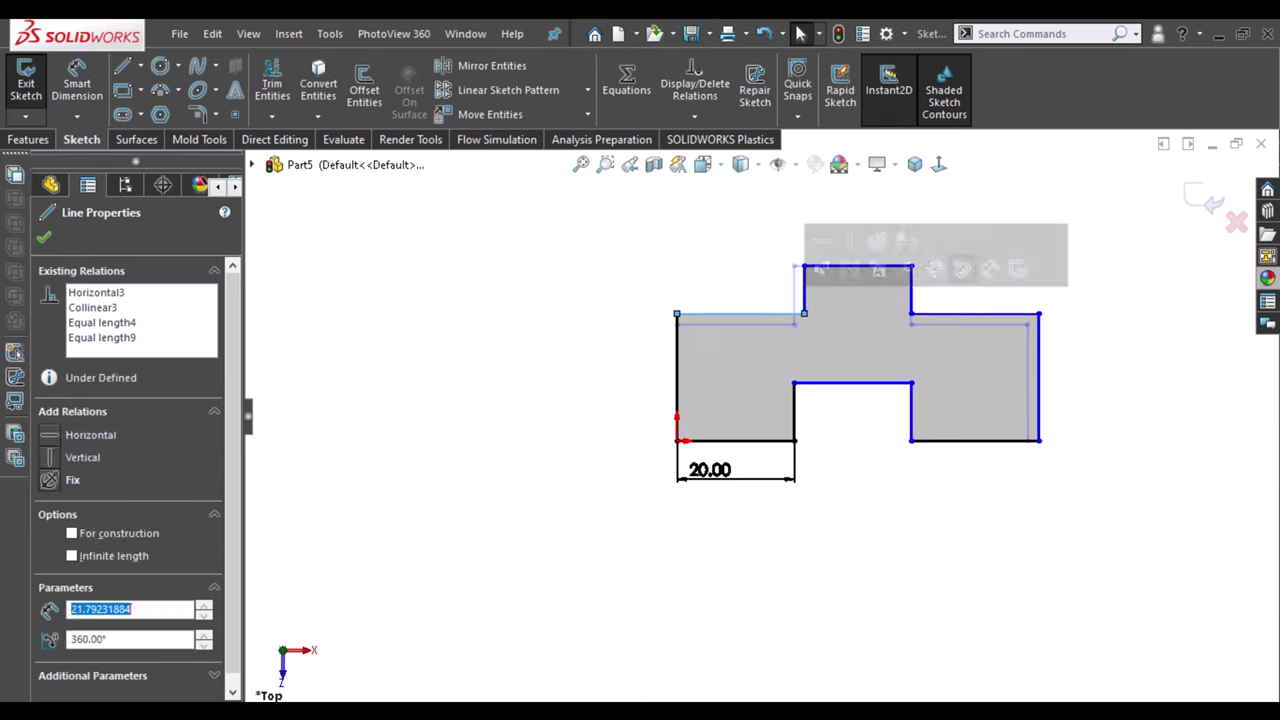
click(577, 286)
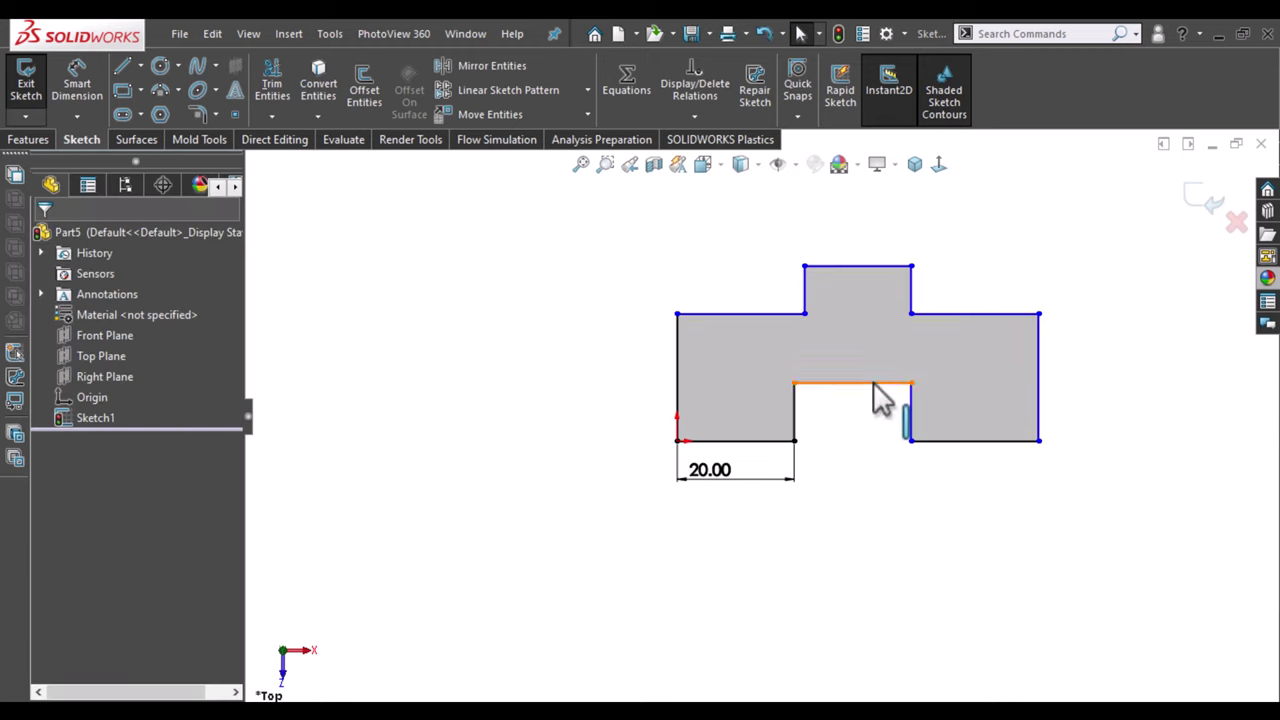
drag(876, 368, 871, 394)
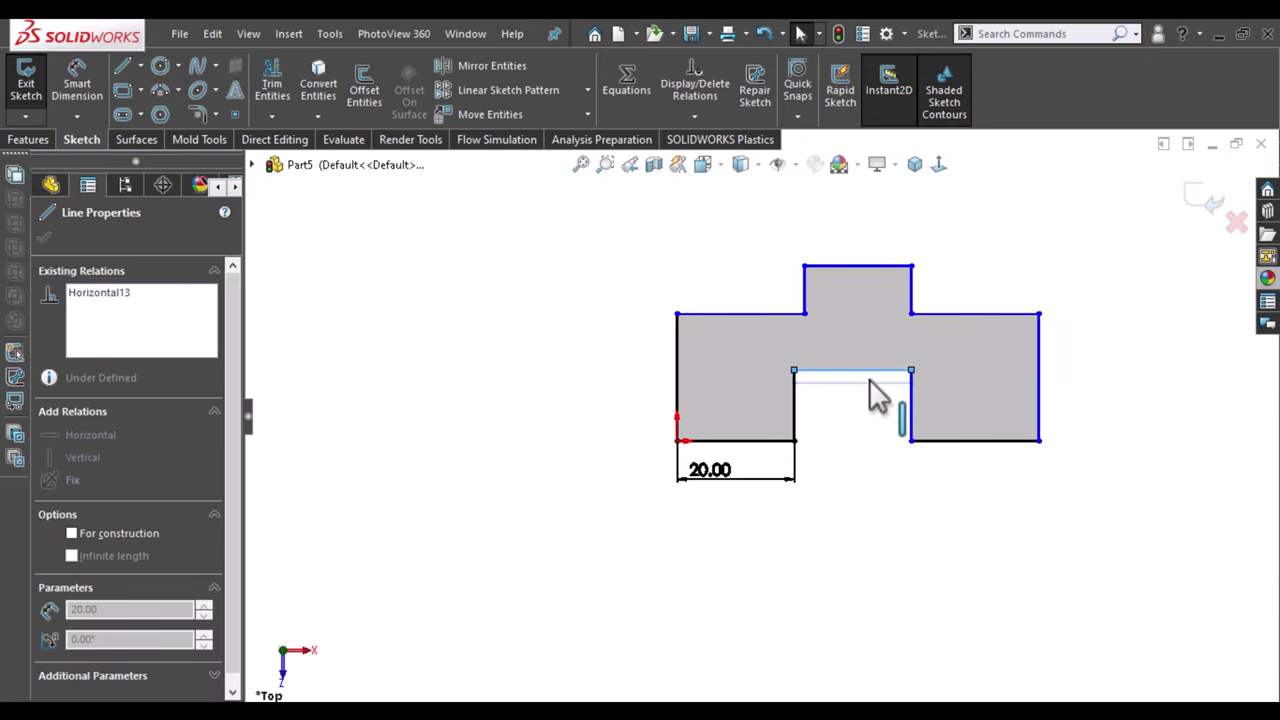
click(802, 425)
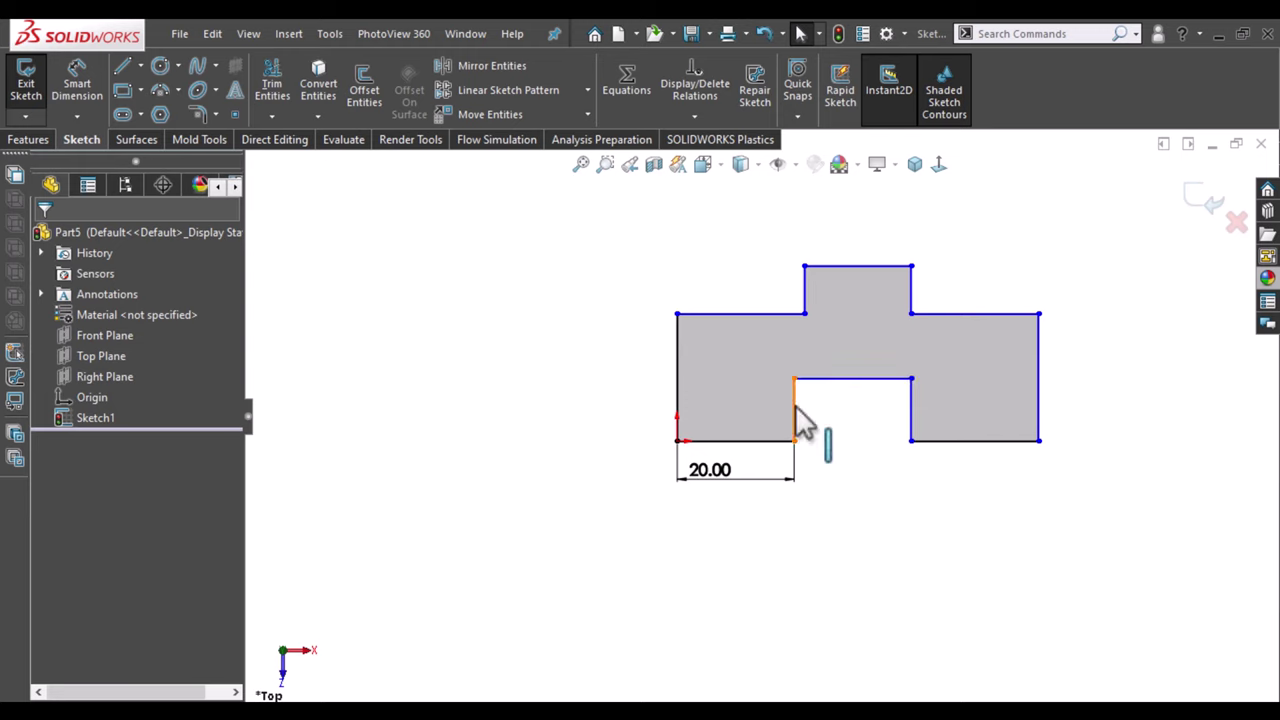
Make the top block's left edge and the lower vertical edge collinear and equal.
click(806, 298)
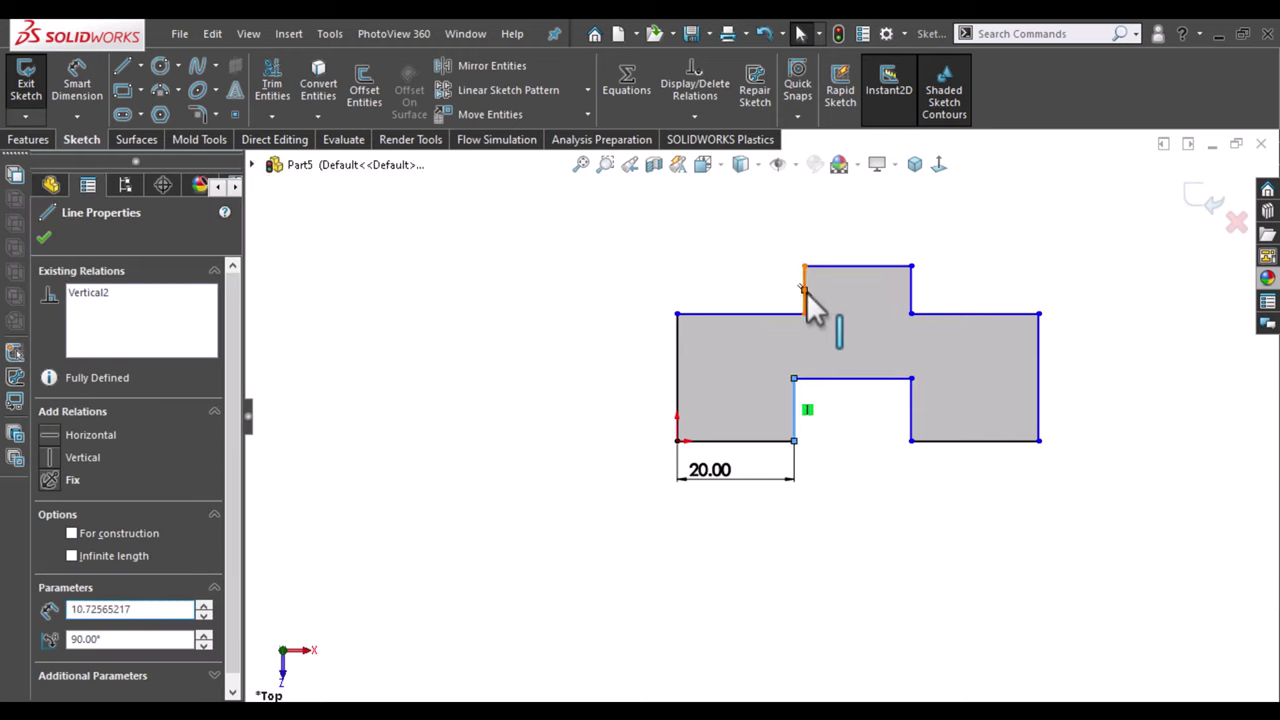
ctrl+click(805, 313)
key(Escape)
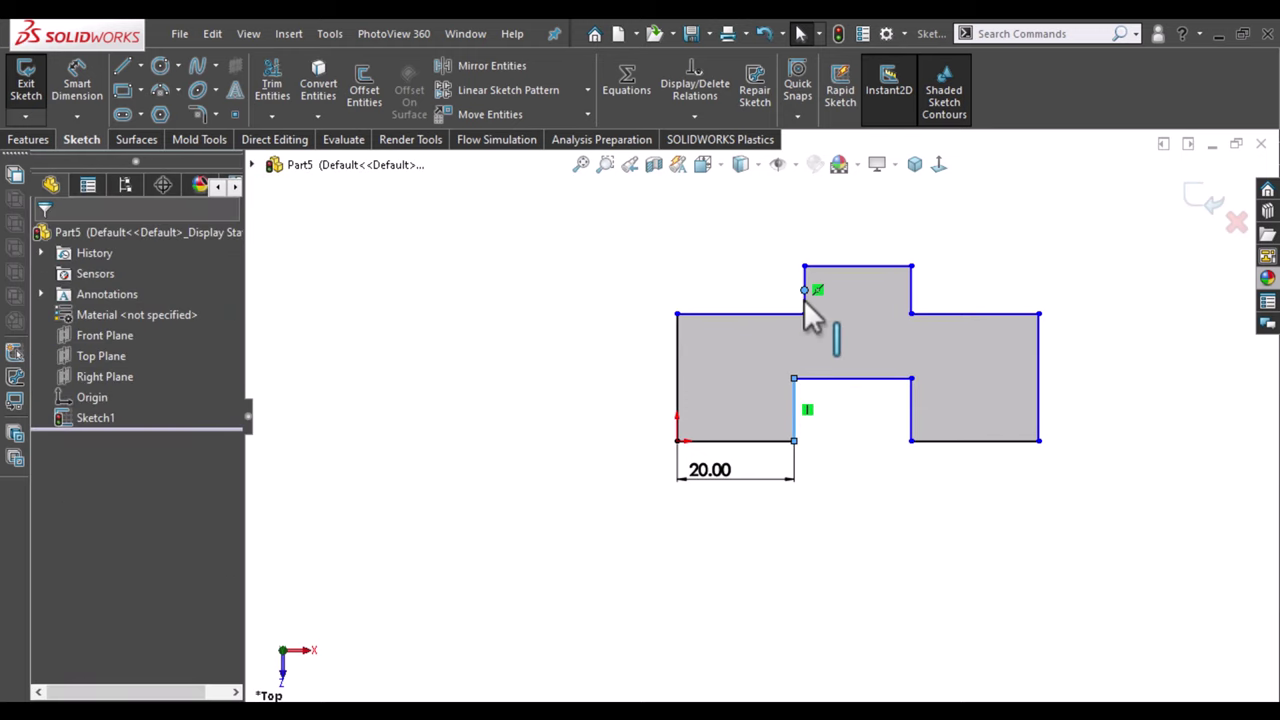
ctrl+click(794, 400)
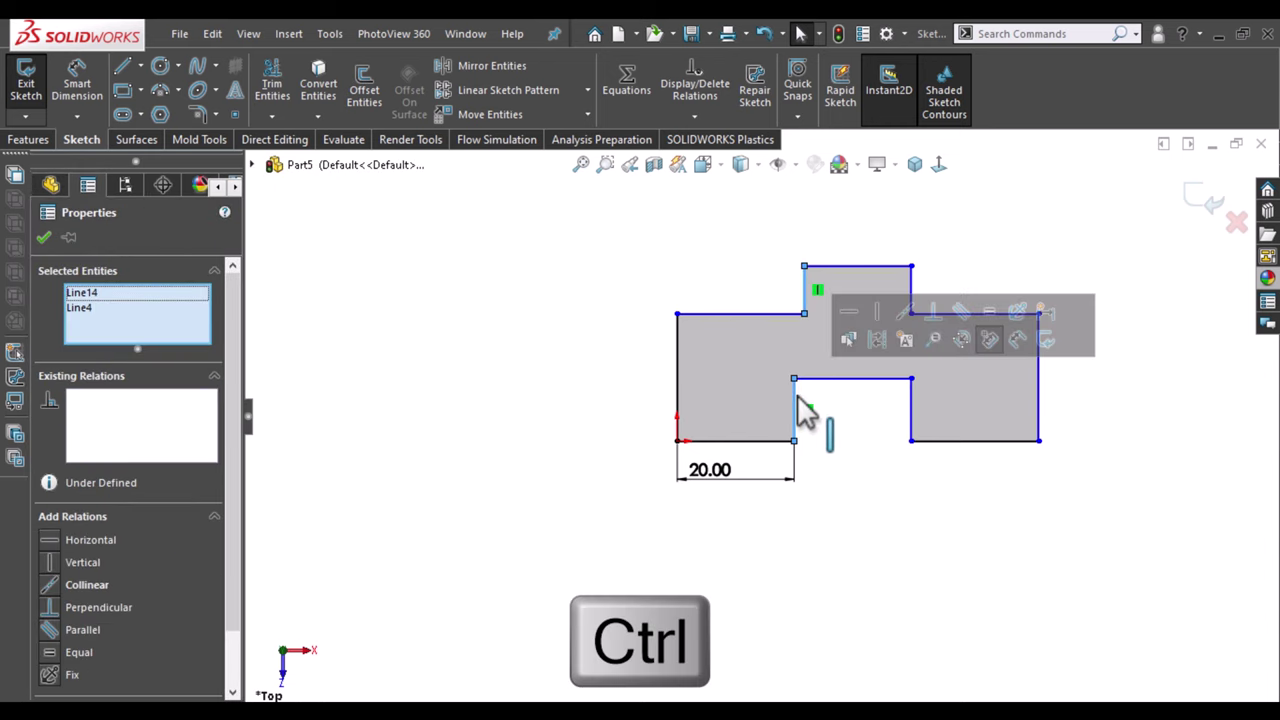
click(903, 310)
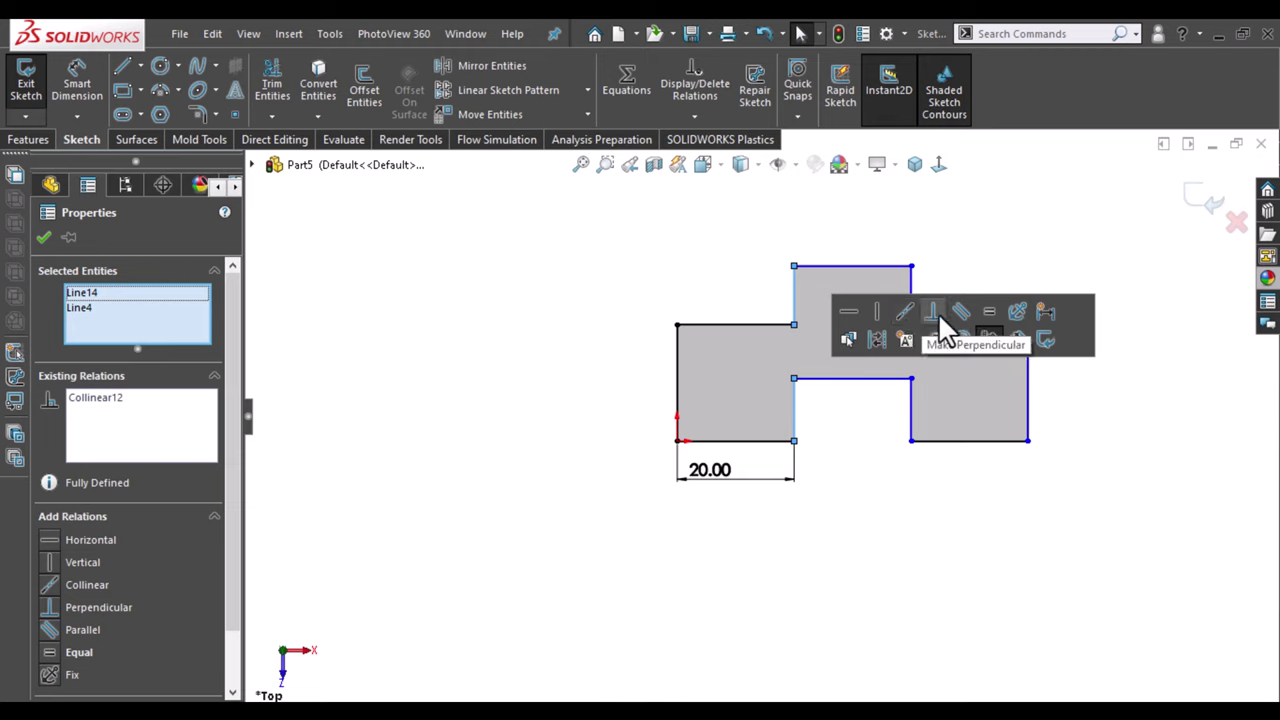
click(988, 310)
click(977, 240)
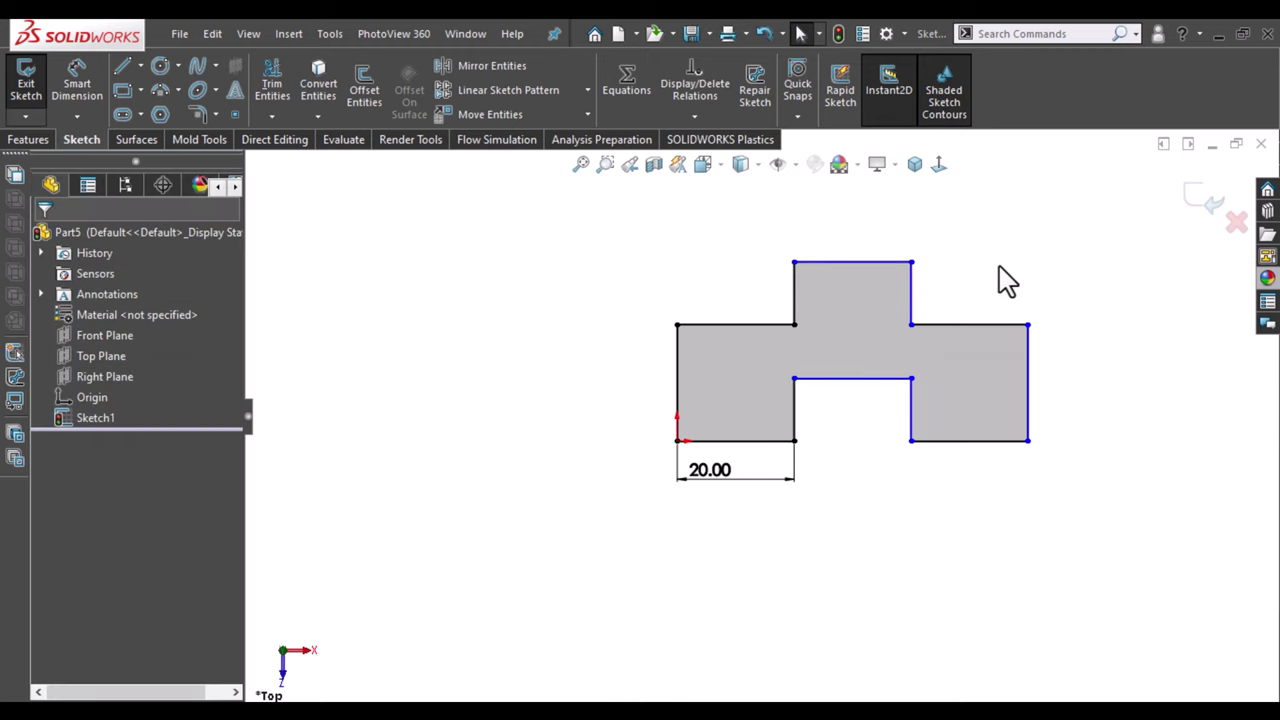
Select the left and right shoulder top edges together, then clear the selection.
click(976, 324)
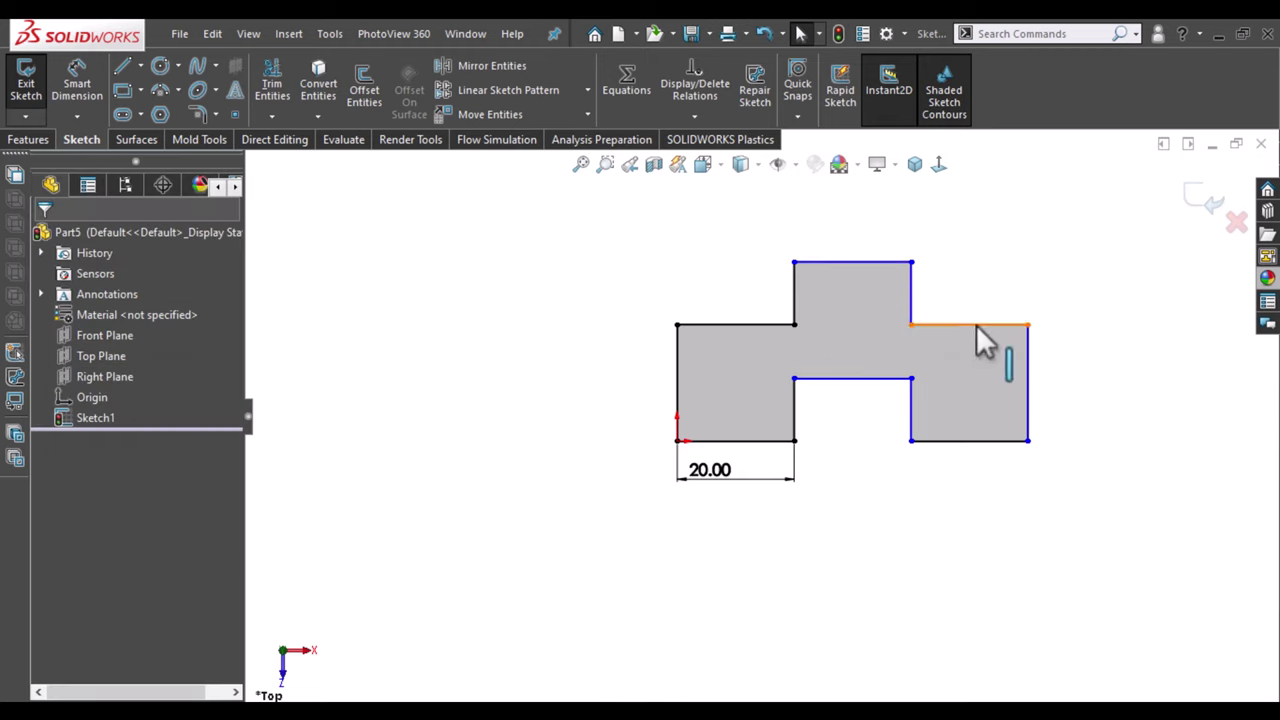
ctrl+click(757, 324)
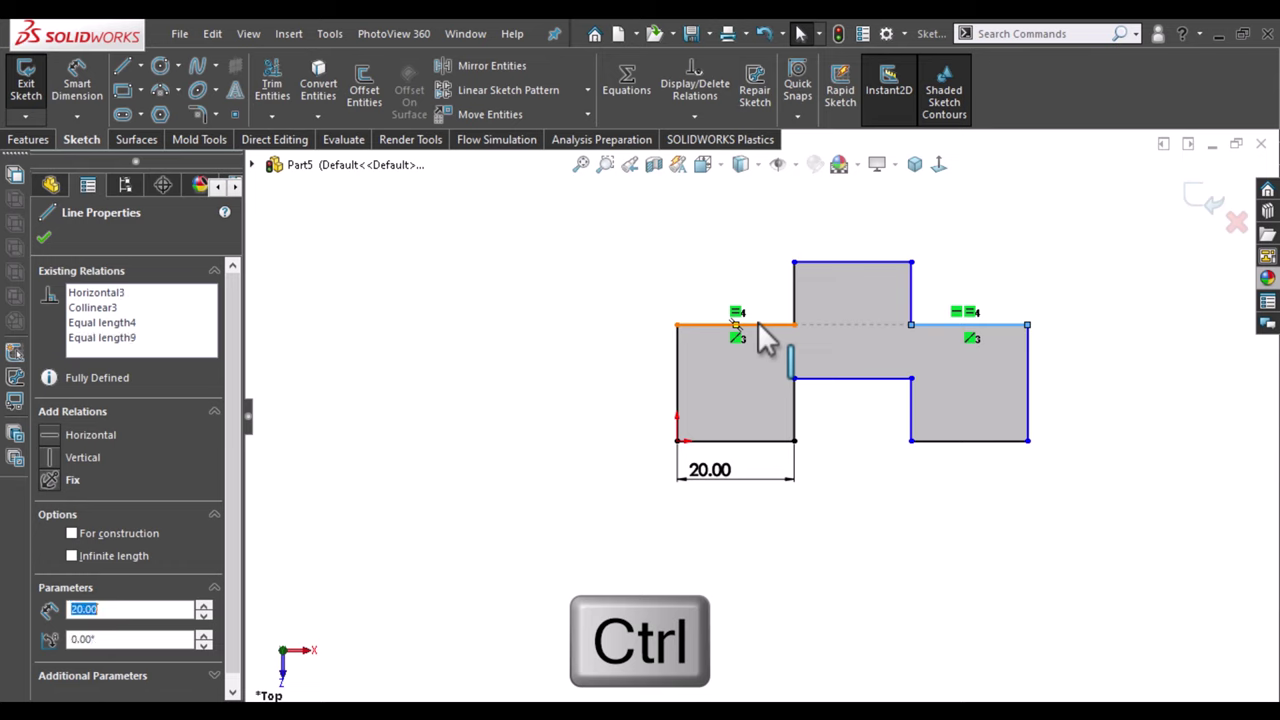
click(678, 303)
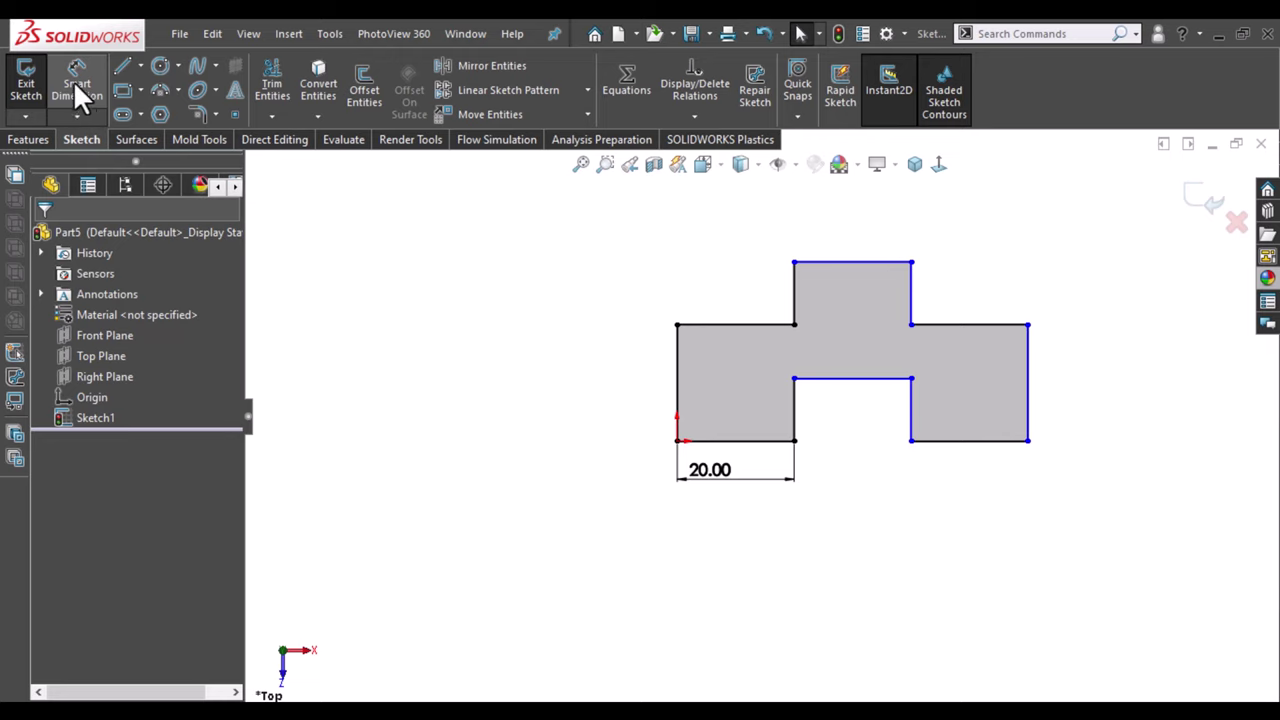
Dimension the short vertical edge above the left shoulder at 10.00 mm.
click(768, 298)
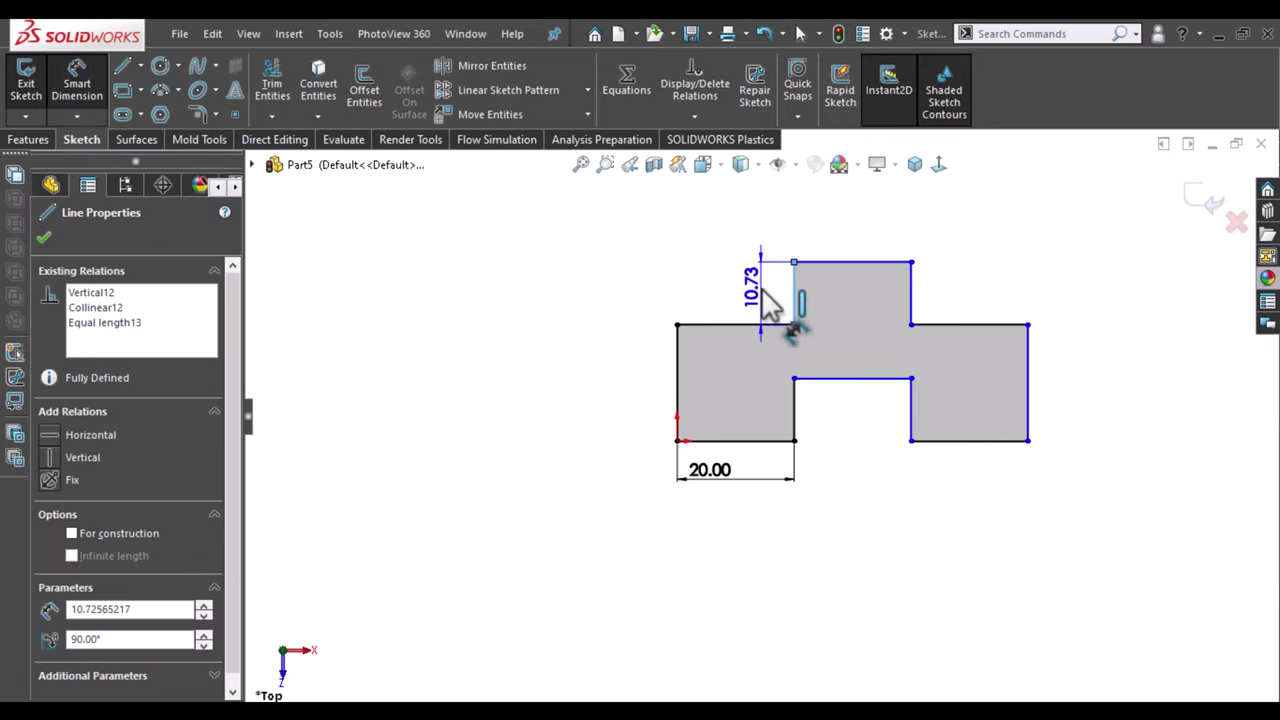
key(Escape)
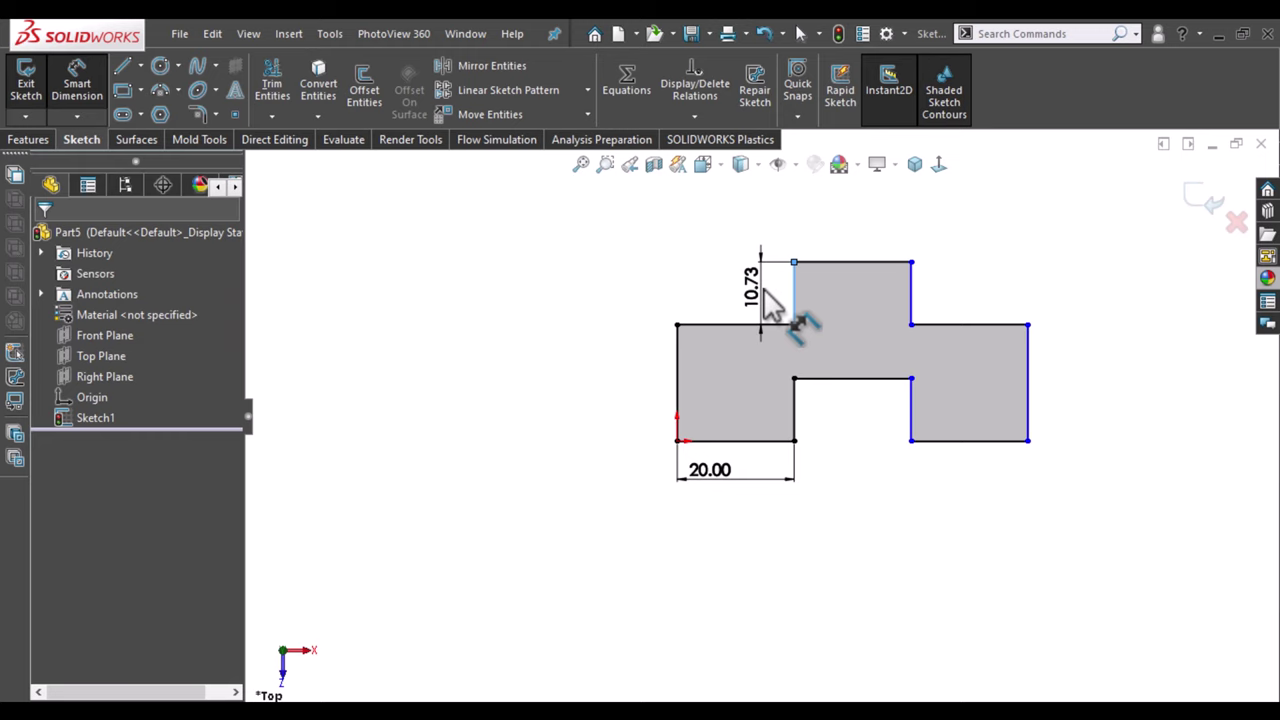
click(765, 290)
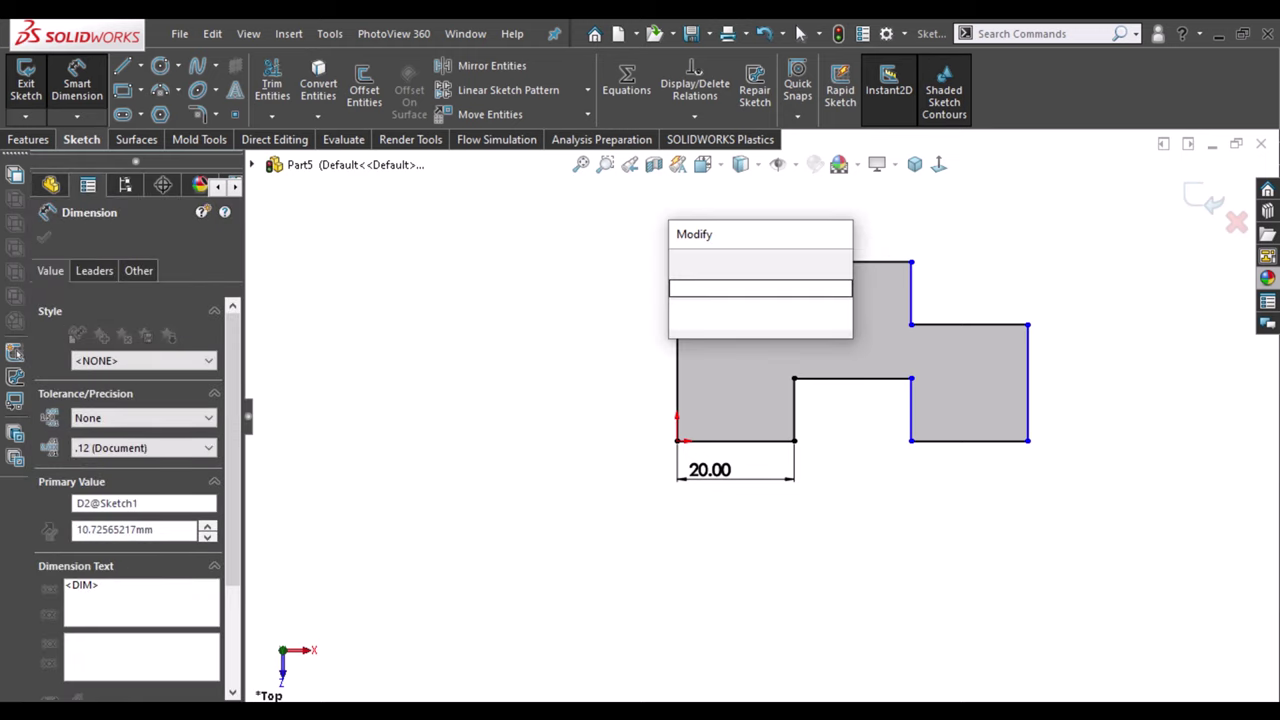
text(10)
key(Return)
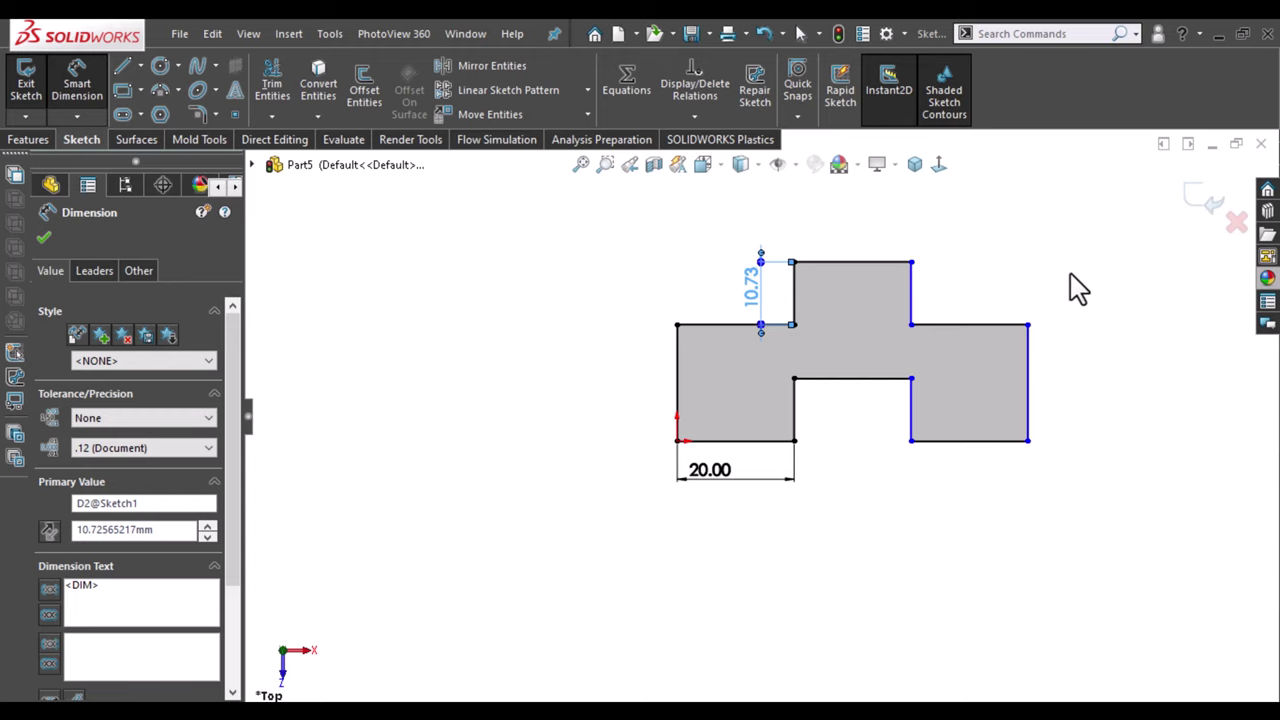
key(Escape)
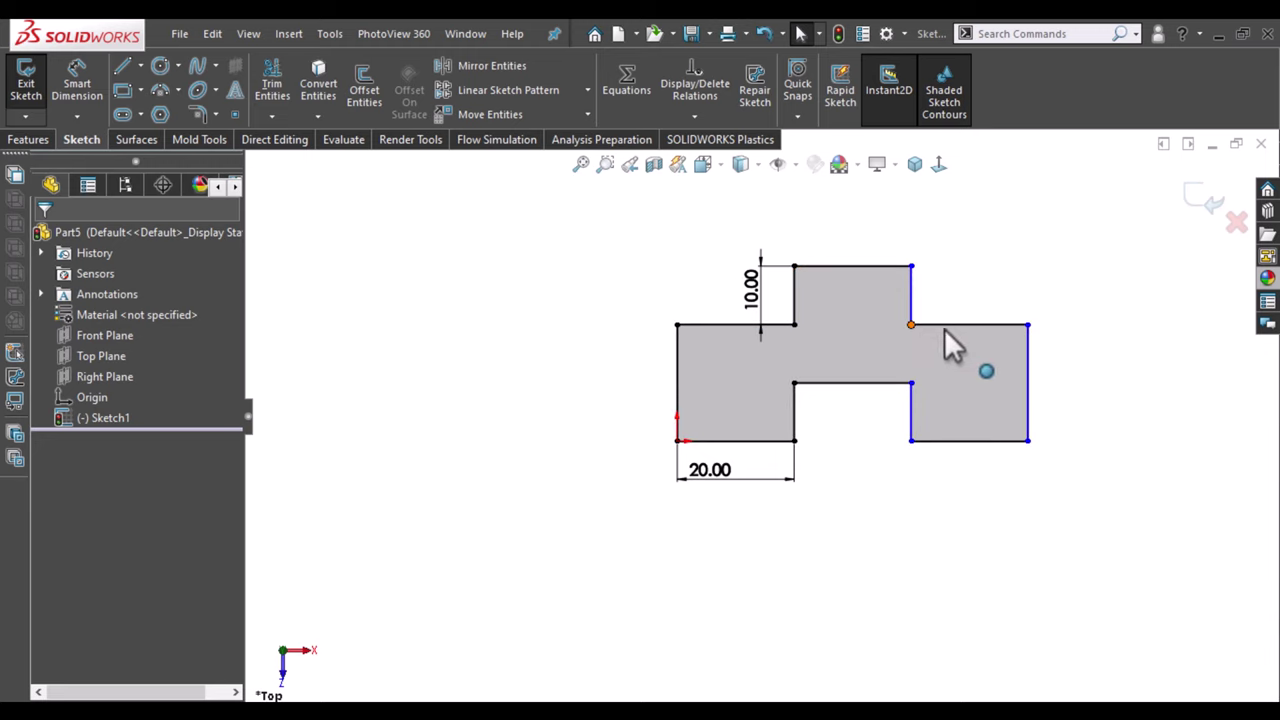
Make the notch's top edge equal to the 20.00 bottom-left edge, fully defining the outline.
drag(944, 330, 955, 330)
drag(921, 334, 920, 343)
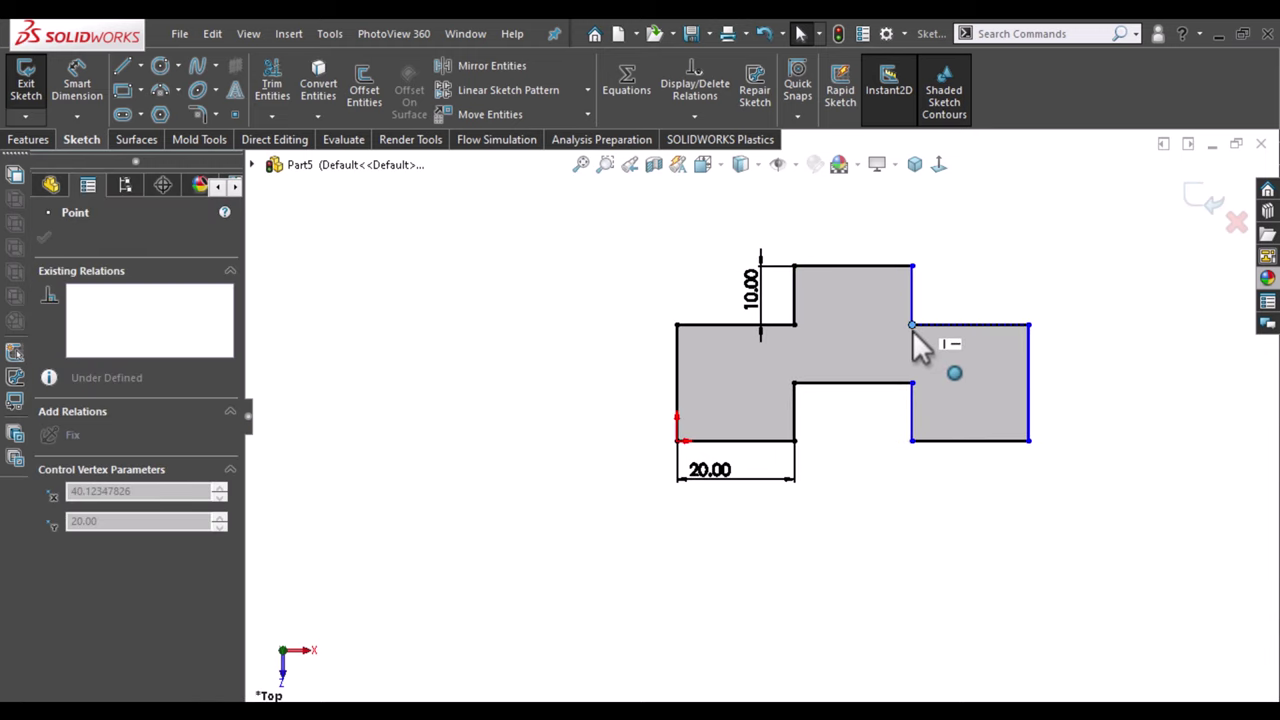
click(725, 443)
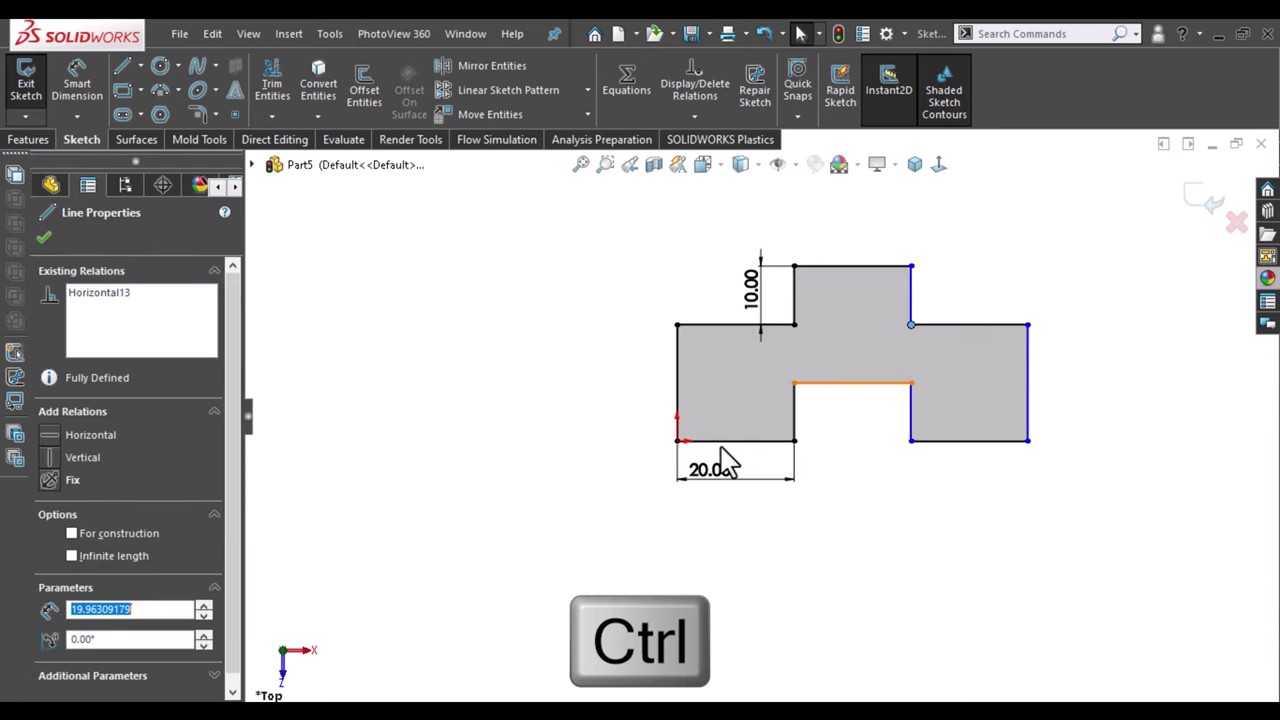
ctrl+click(725, 443)
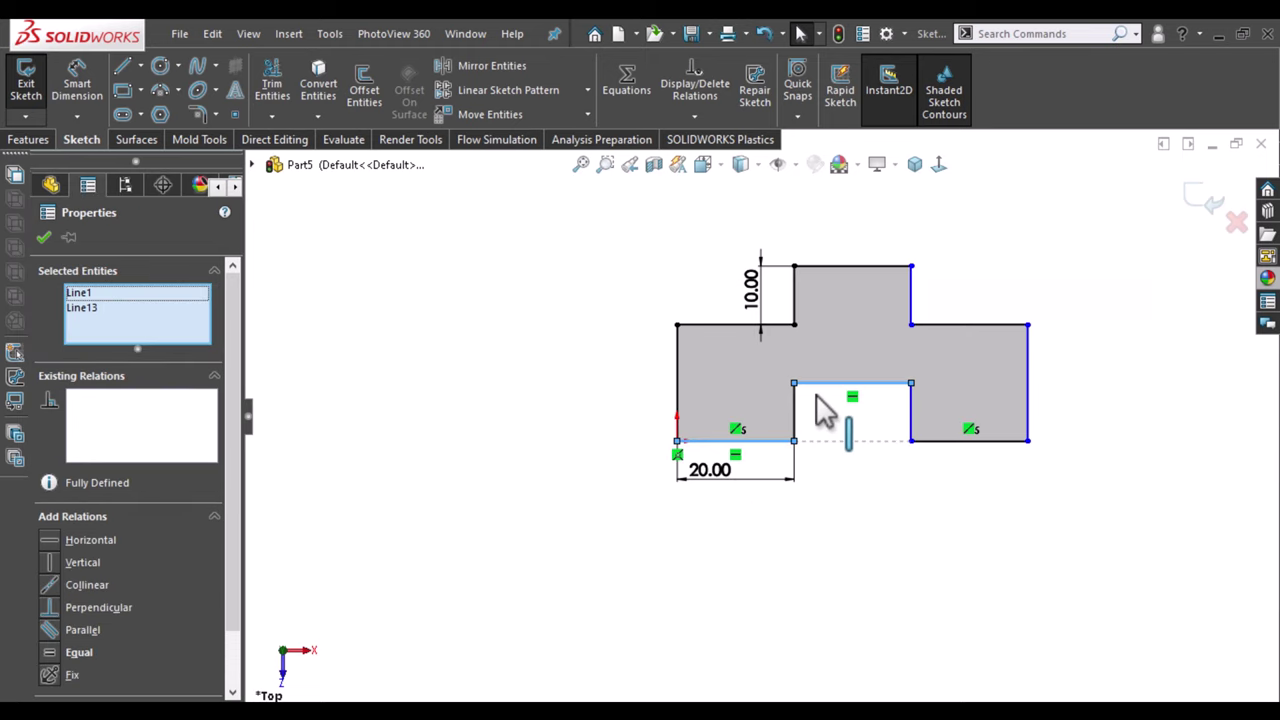
click(920, 359)
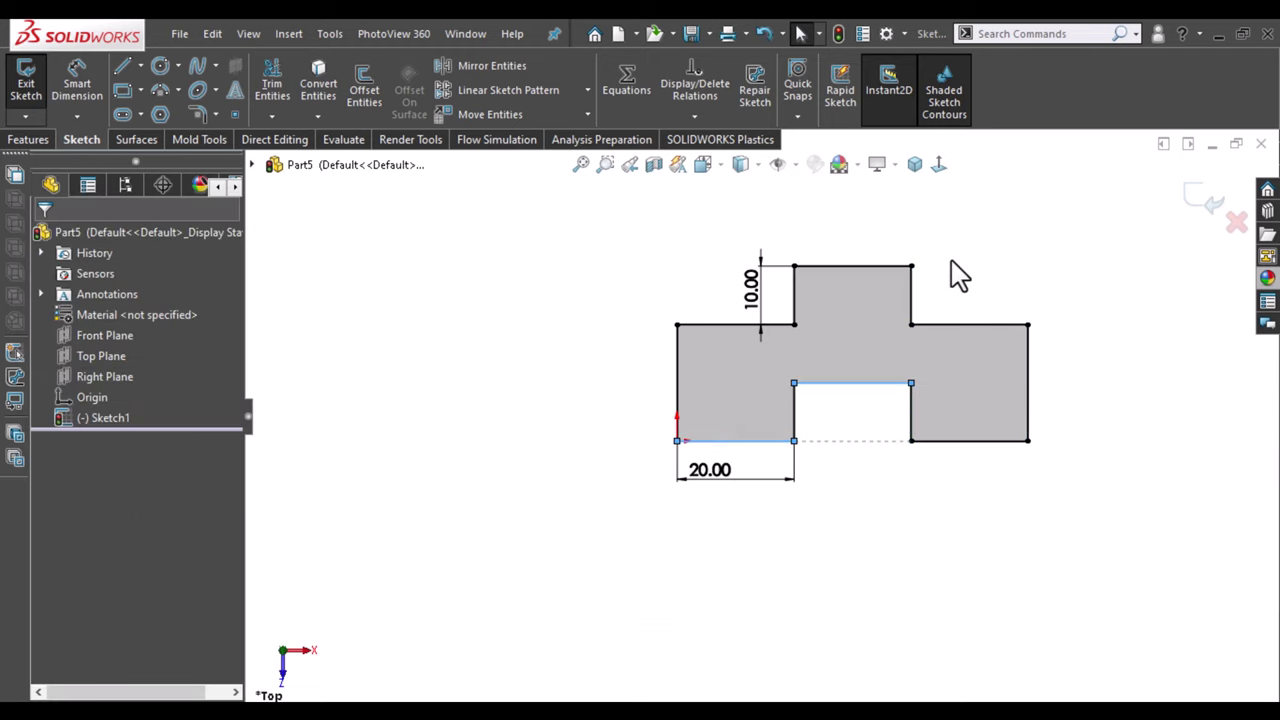
scroll(1100, 384, down, 1)
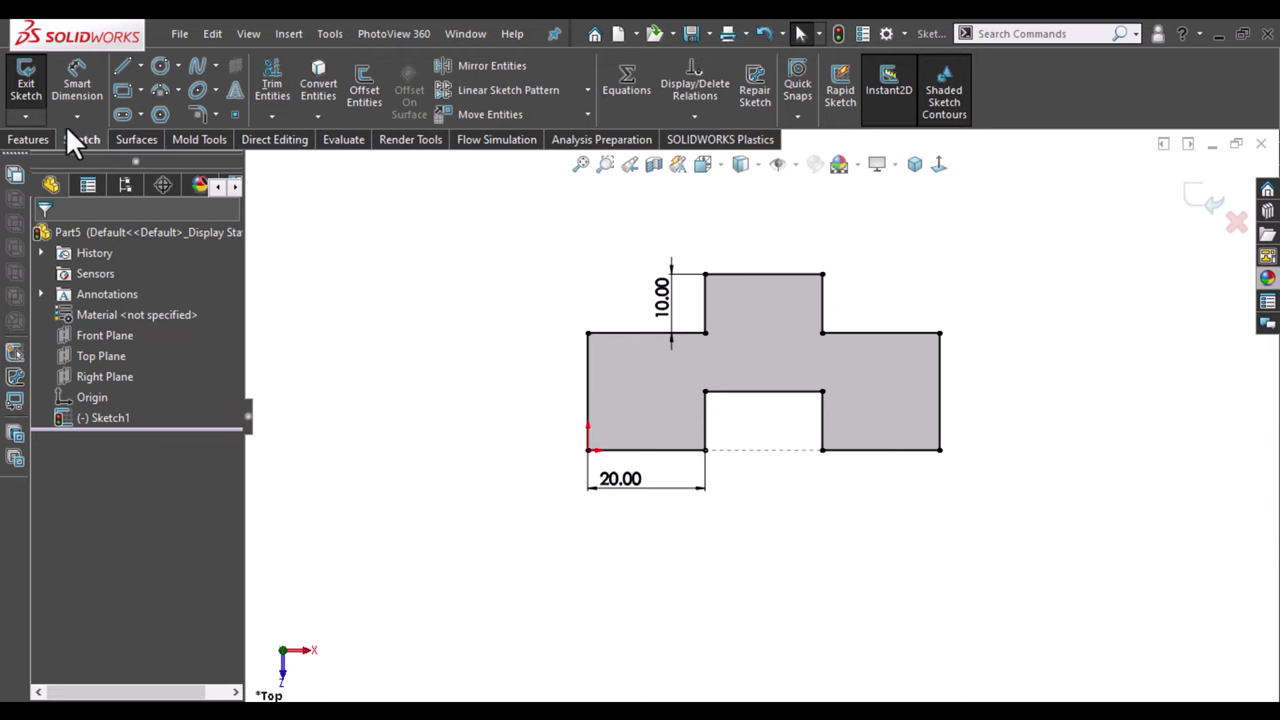
Extrude the stepped profile 40 mm into a solid, then select the left block's front face.
click(44, 140)
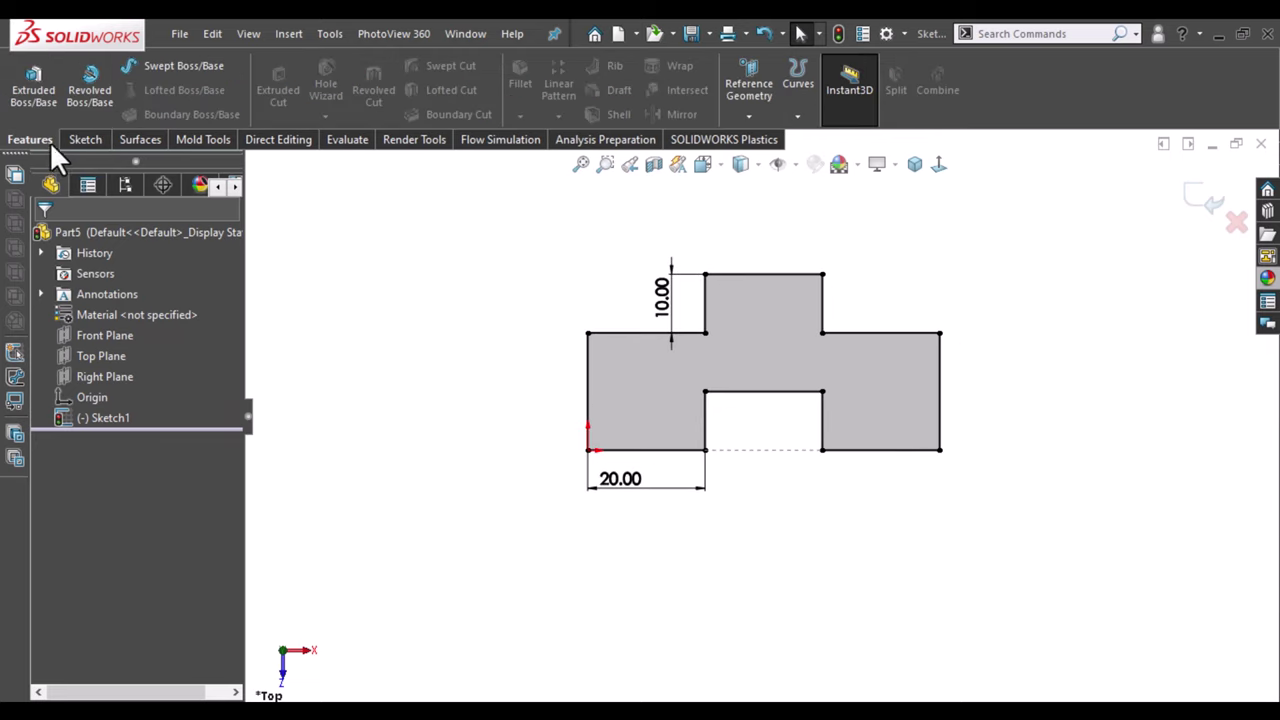
click(43, 100)
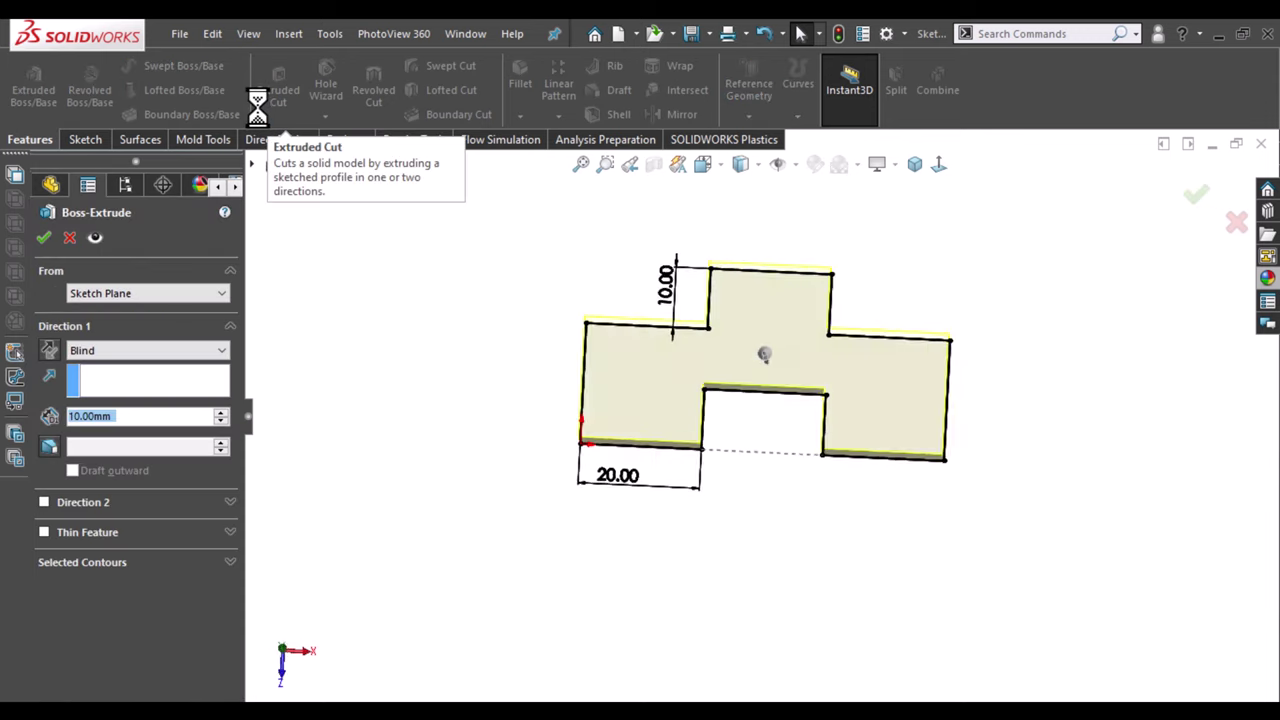
text(40)
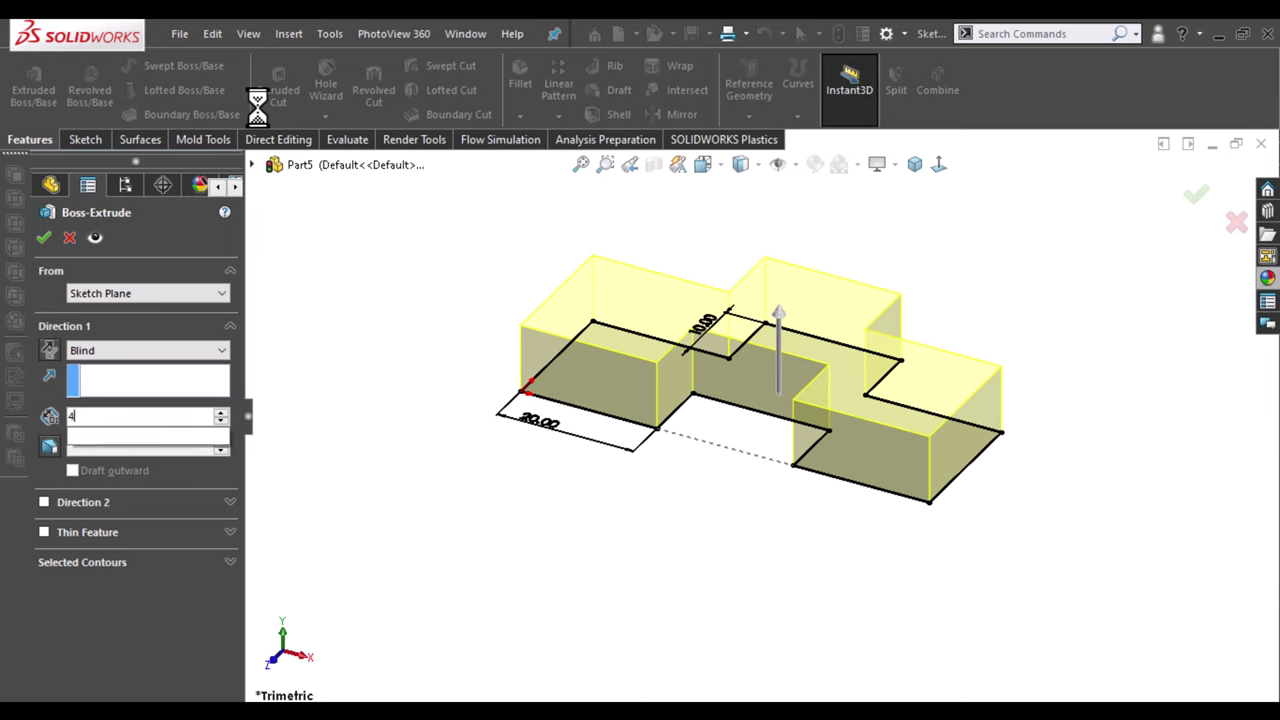
key(Return)
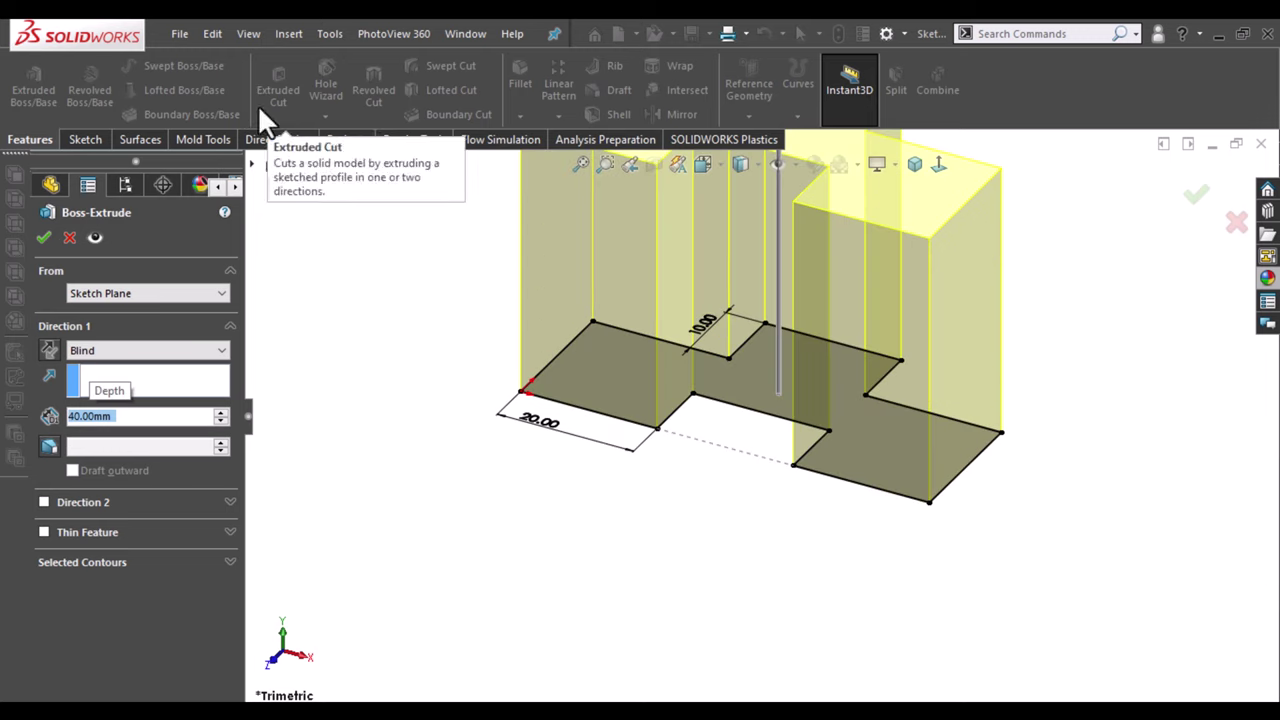
click(44, 238)
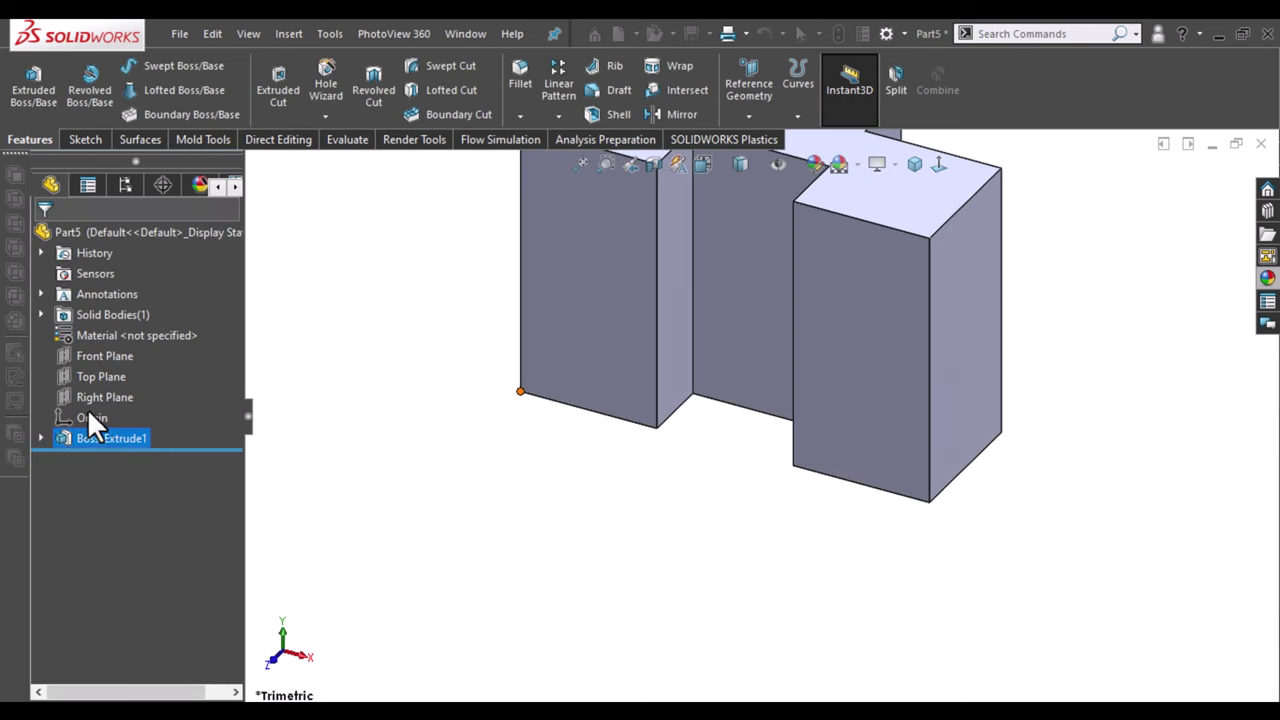
click(574, 321)
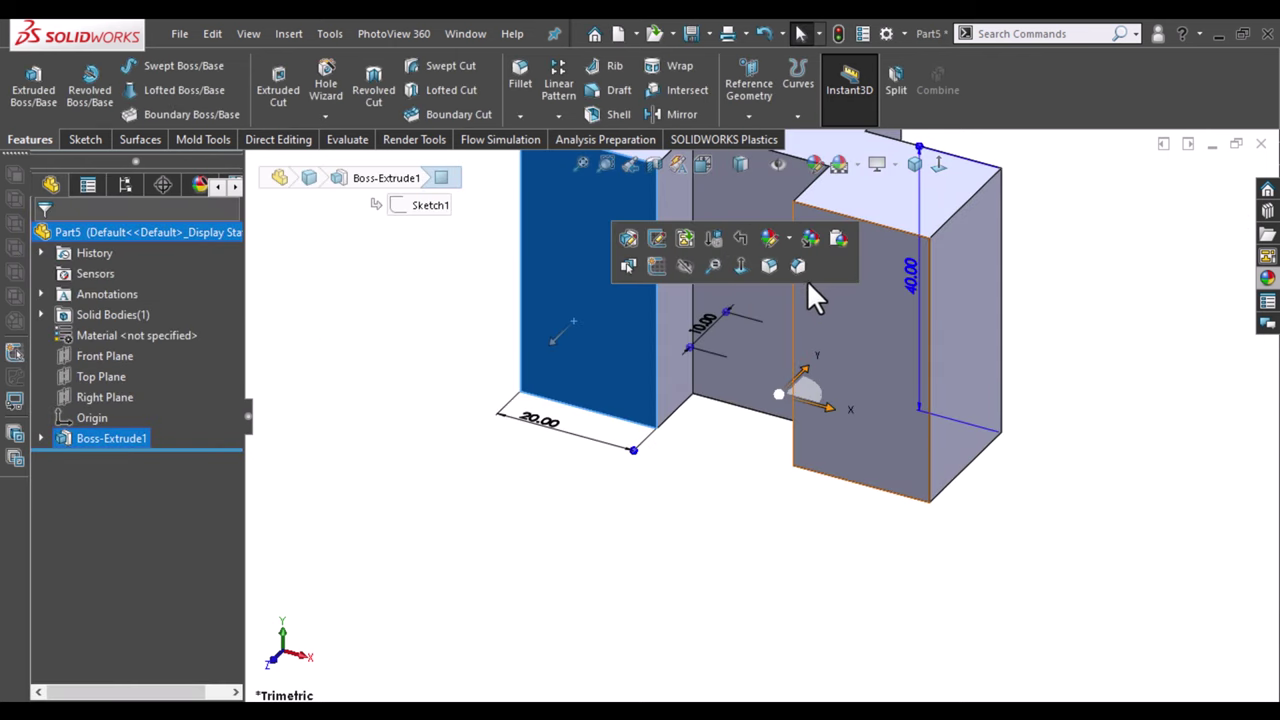
On the left block's front face, draw a corner rectangle touching its left edge.
click(741, 272)
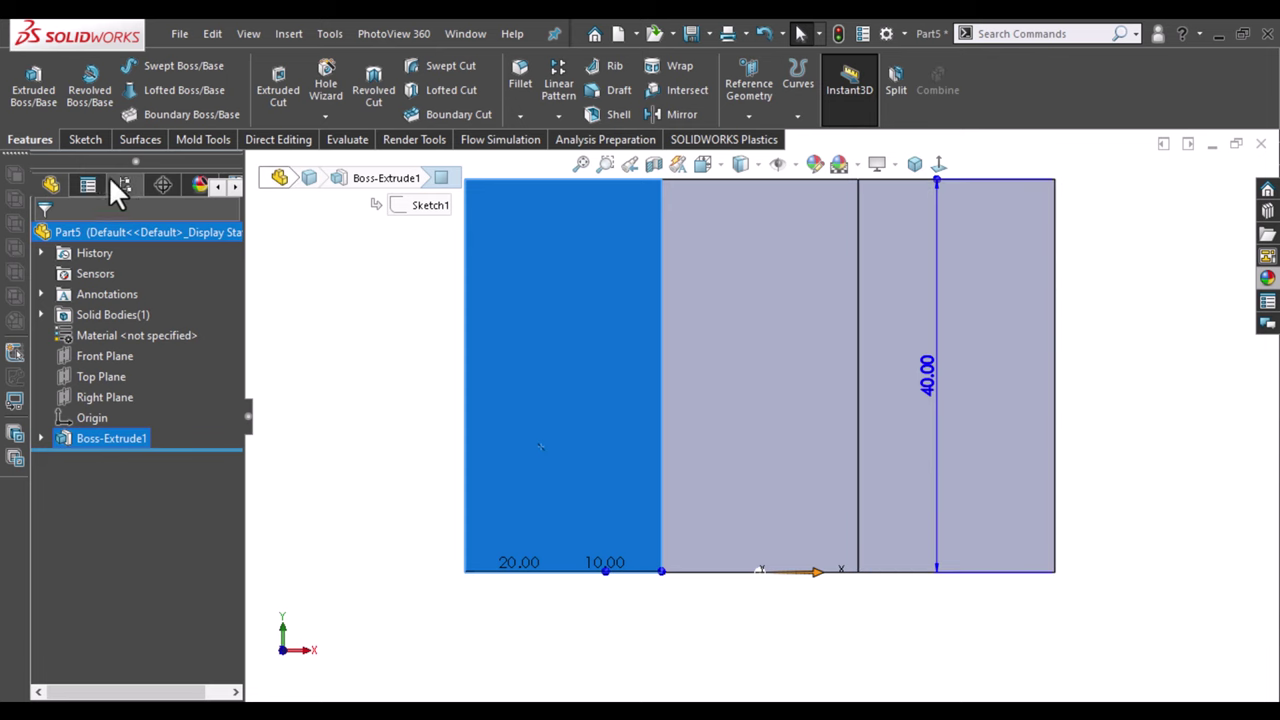
click(85, 140)
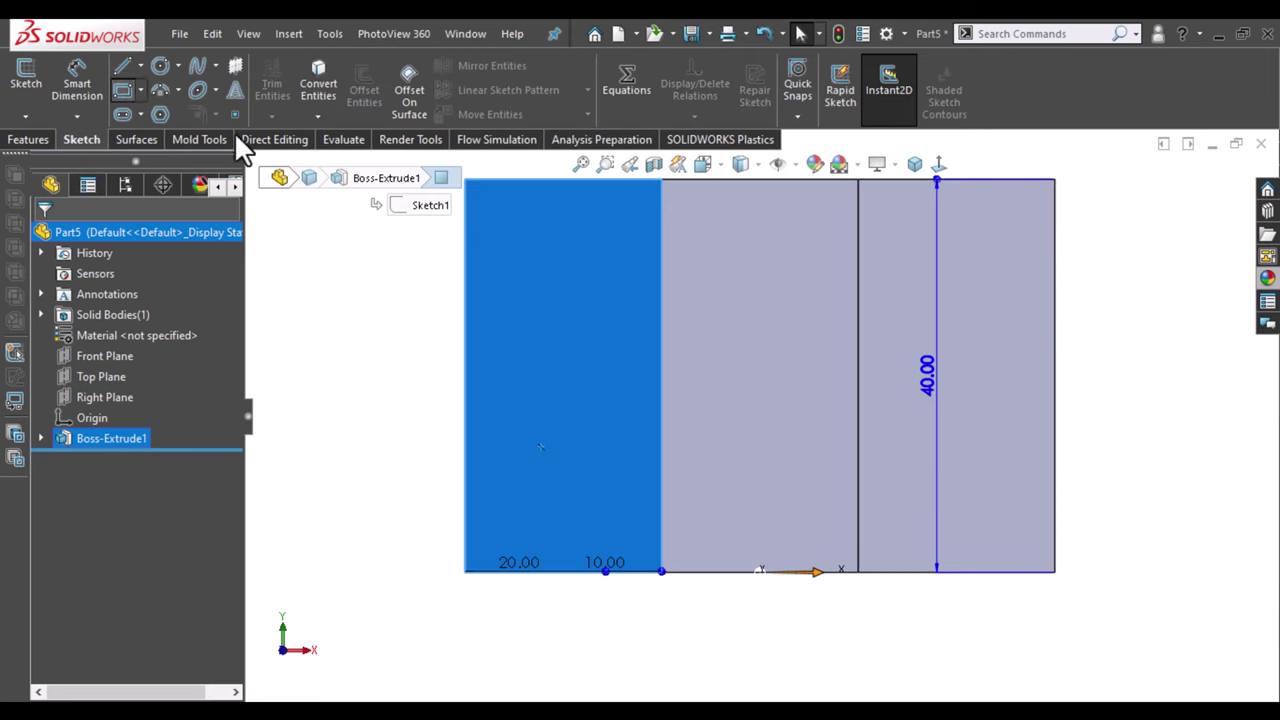
key(r)
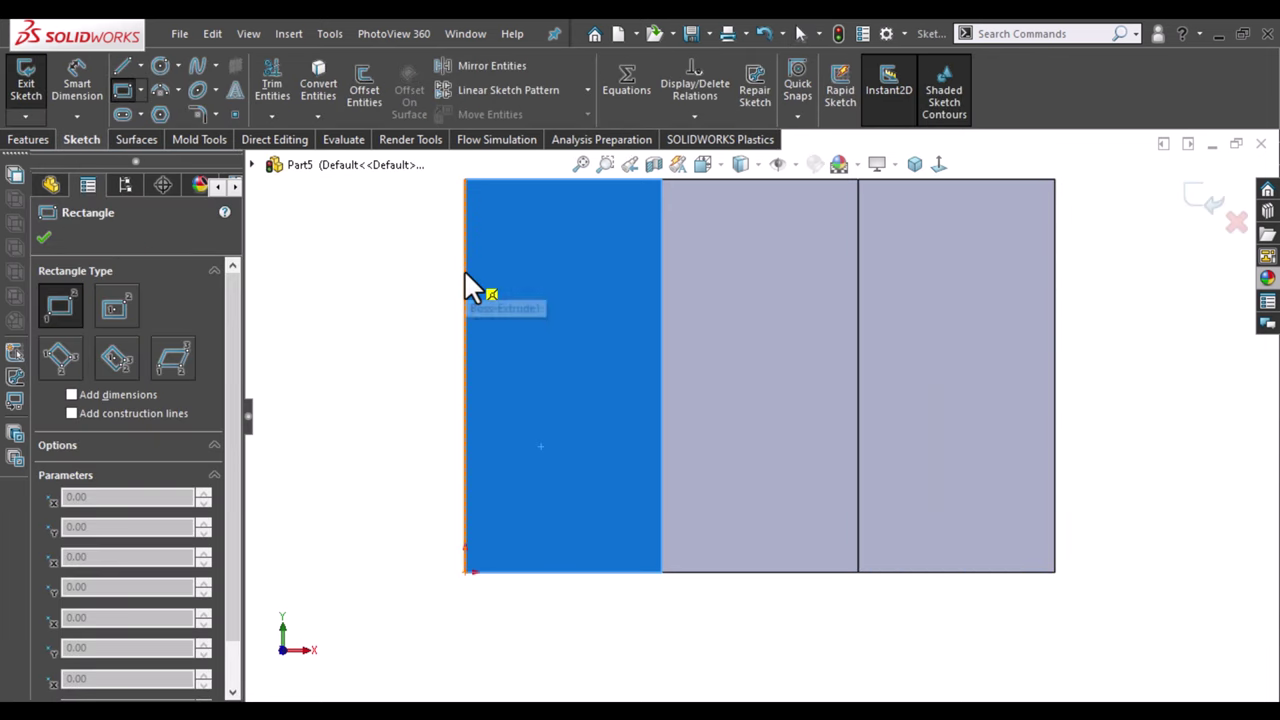
click(465, 271)
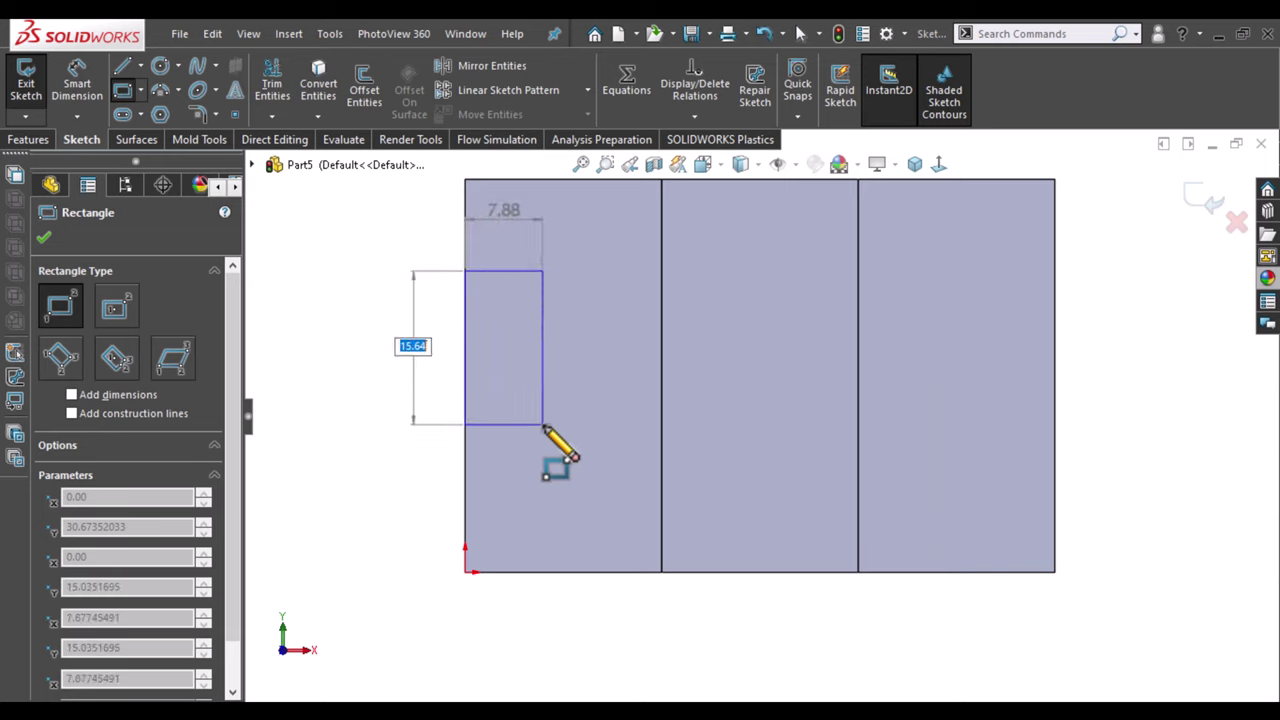
click(543, 424)
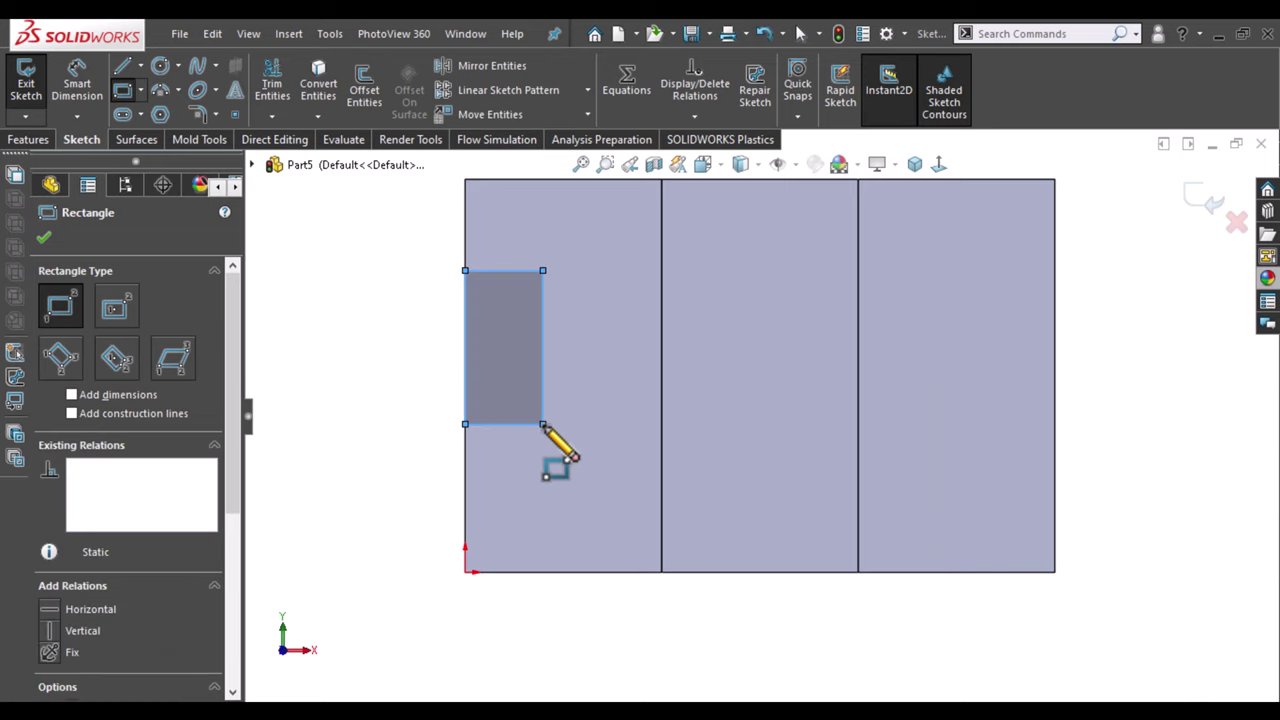
key(Escape)
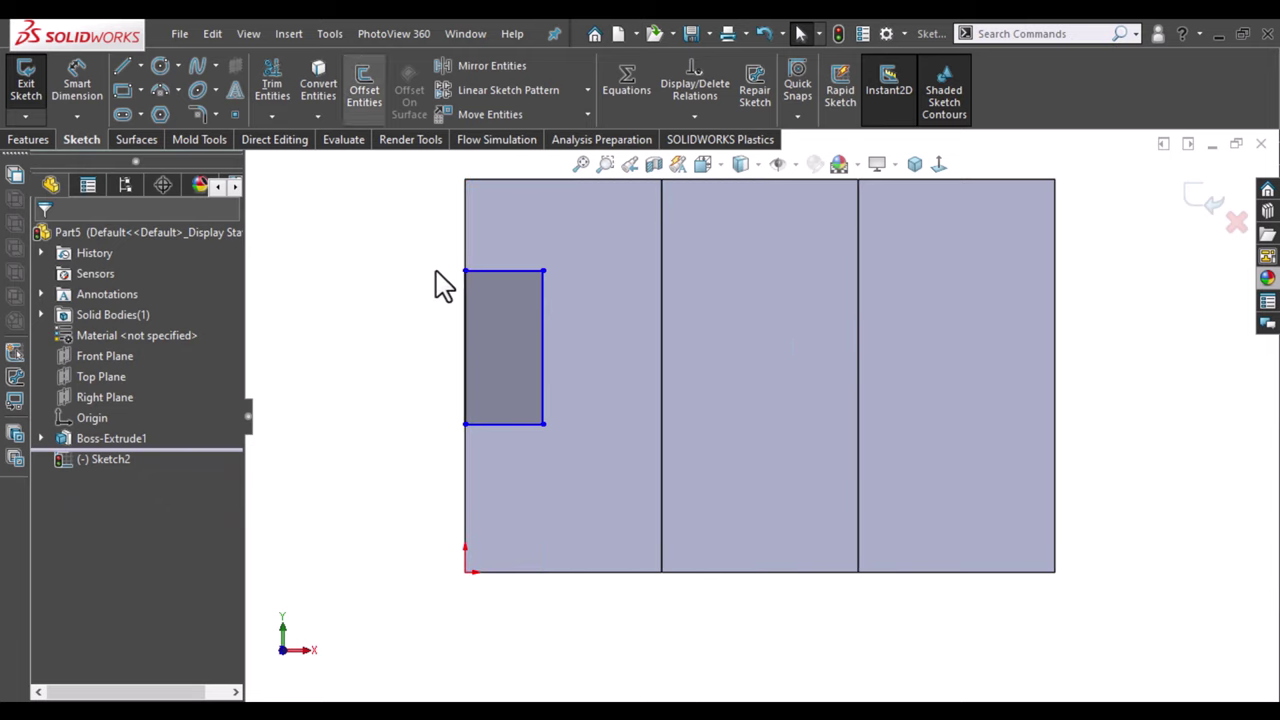
Draw a vertical centerline from the top-edge midpoint down to the bottom edge.
click(140, 64)
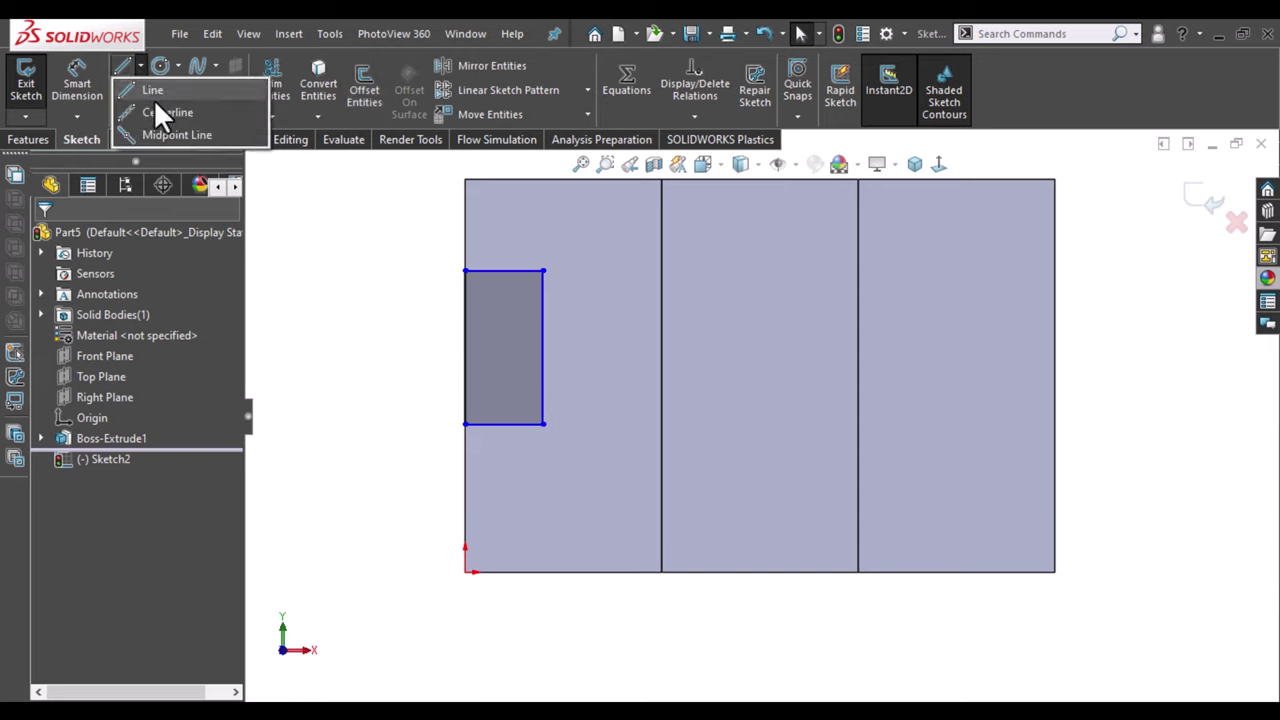
click(760, 180)
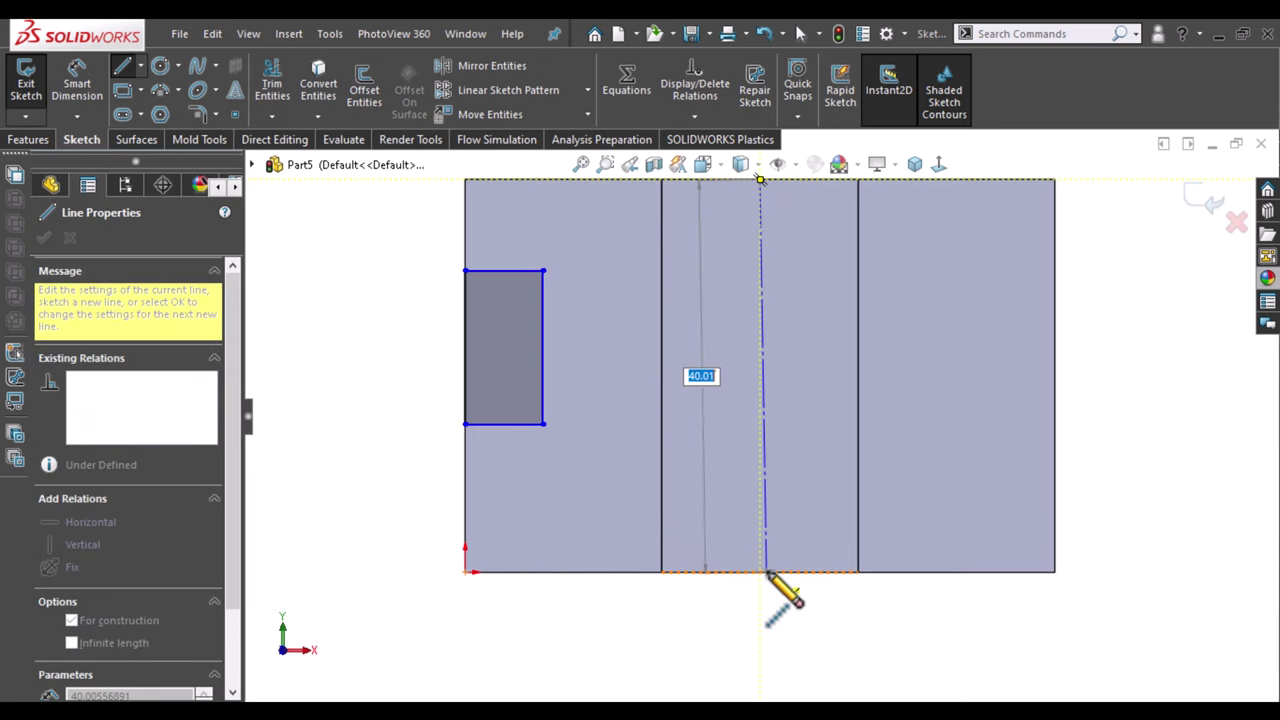
click(760, 572)
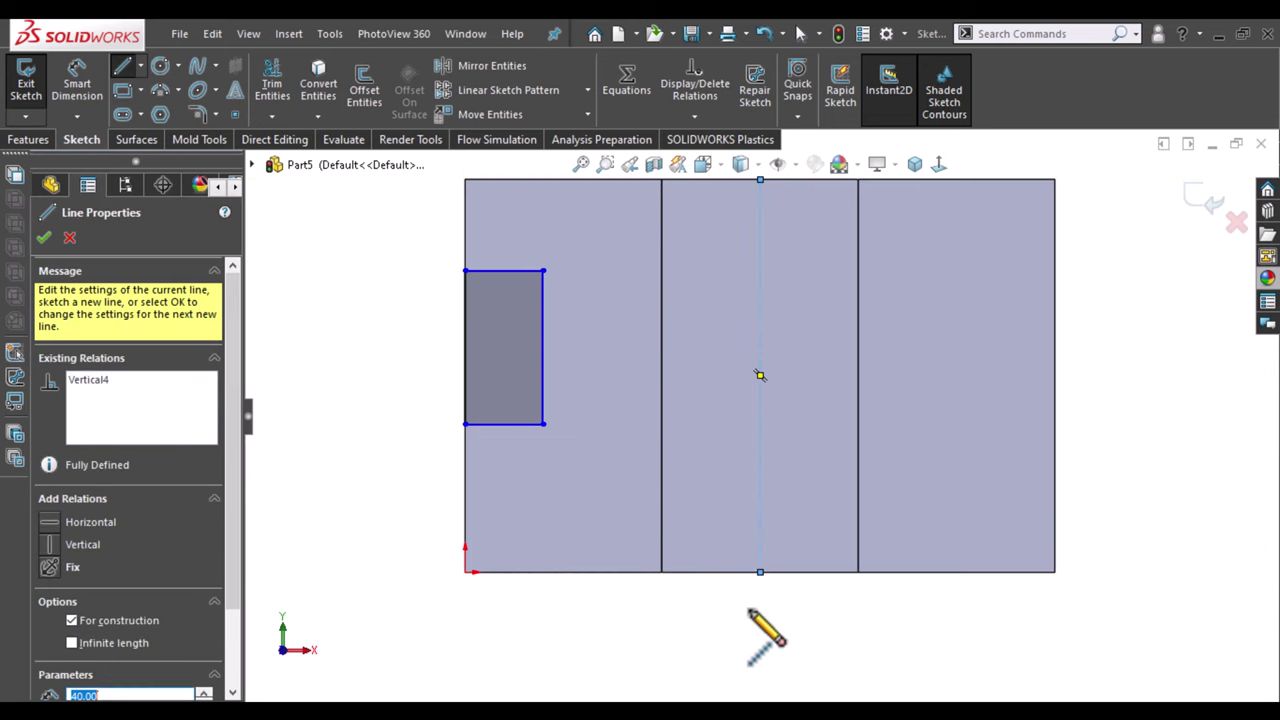
key(Escape)
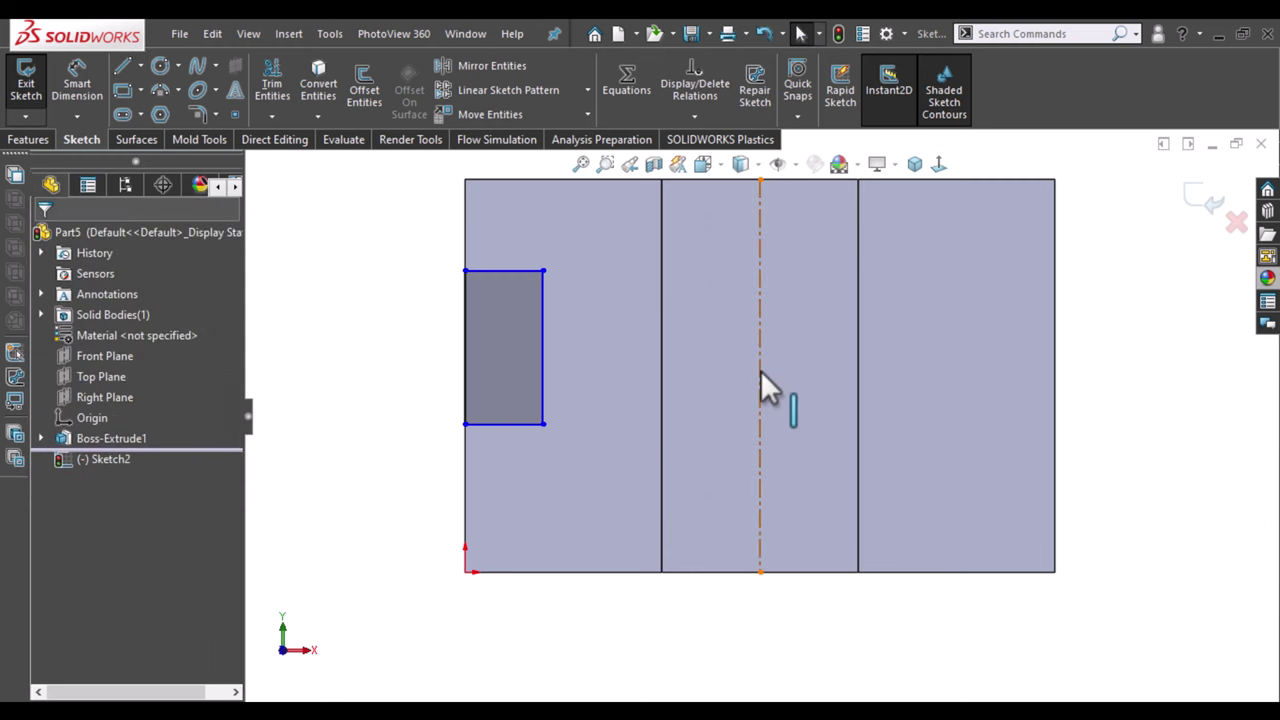
Make the centerline's midpoint and the rectangle's right-edge midpoint horizontal.
click(760, 372)
right_click(761, 372)
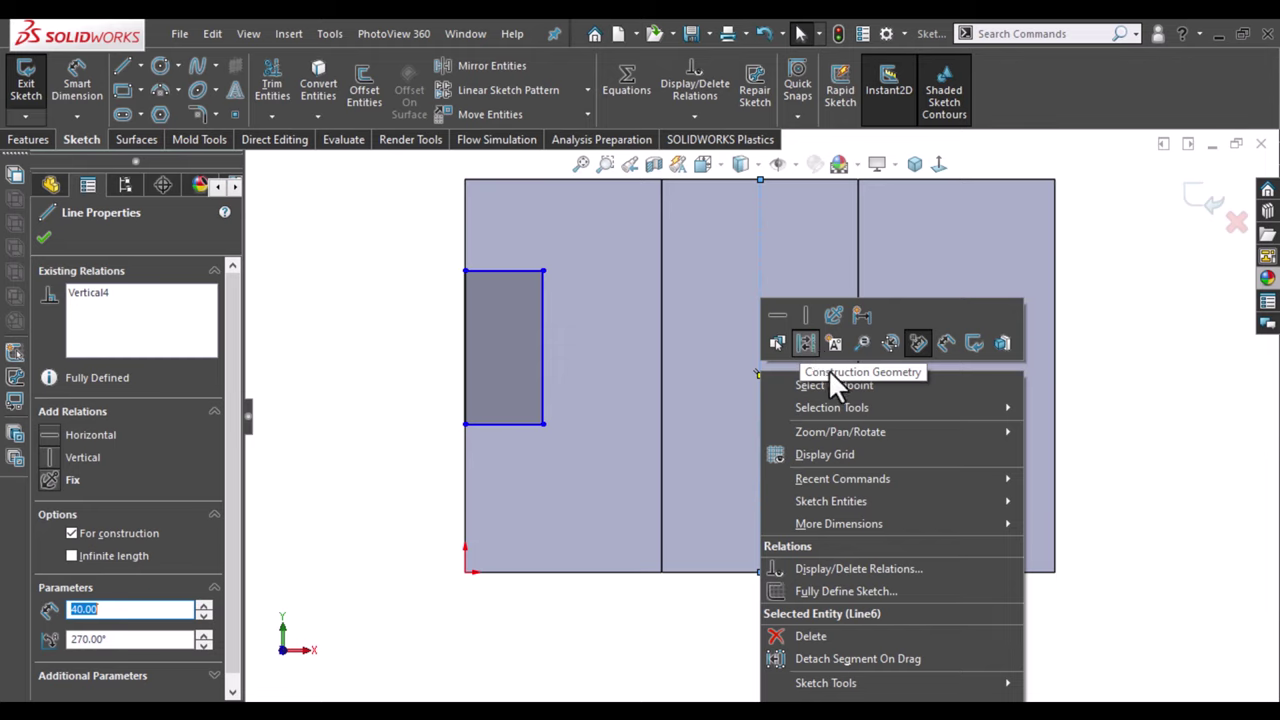
click(863, 386)
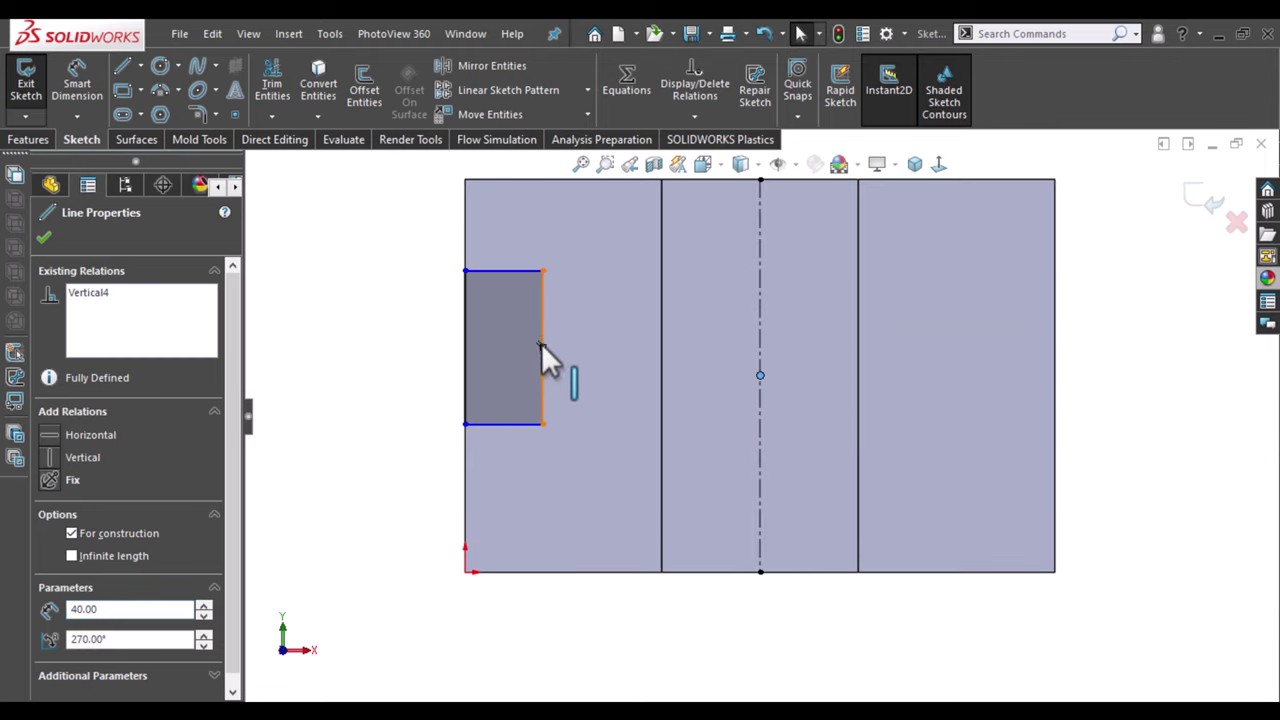
key(ctrl)
ctrl+click(544, 347)
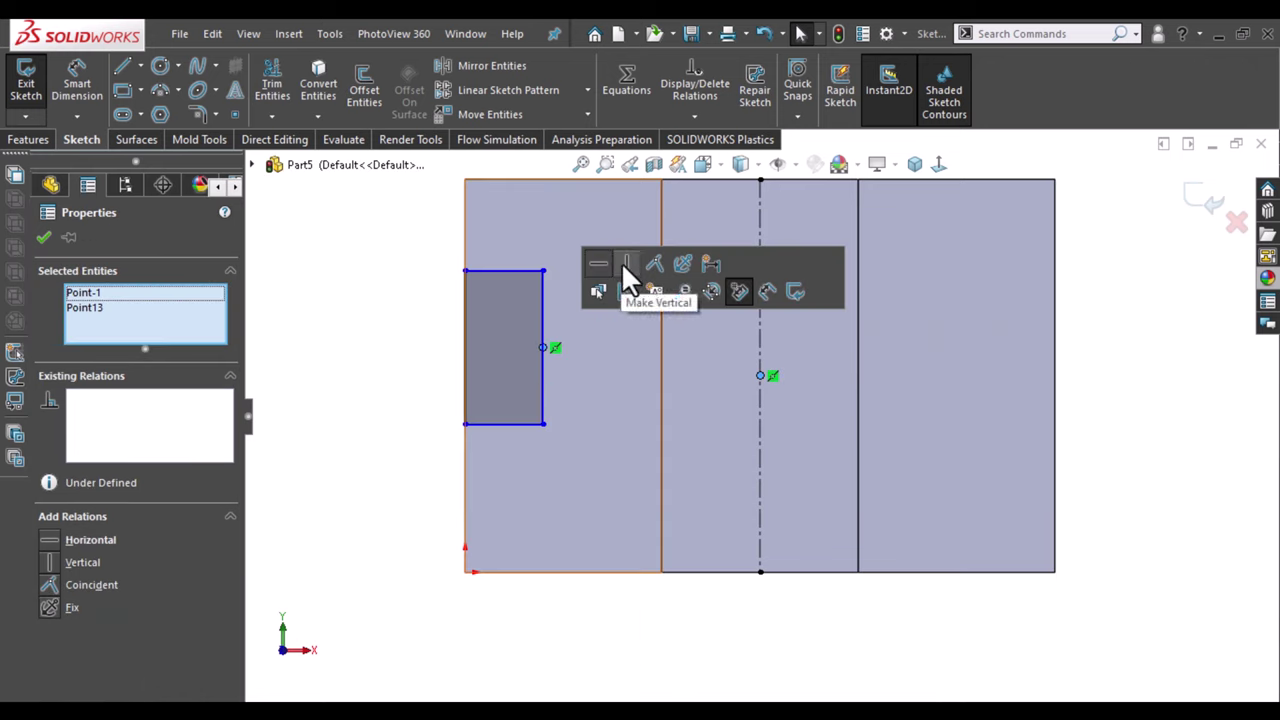
click(598, 264)
key(Escape)
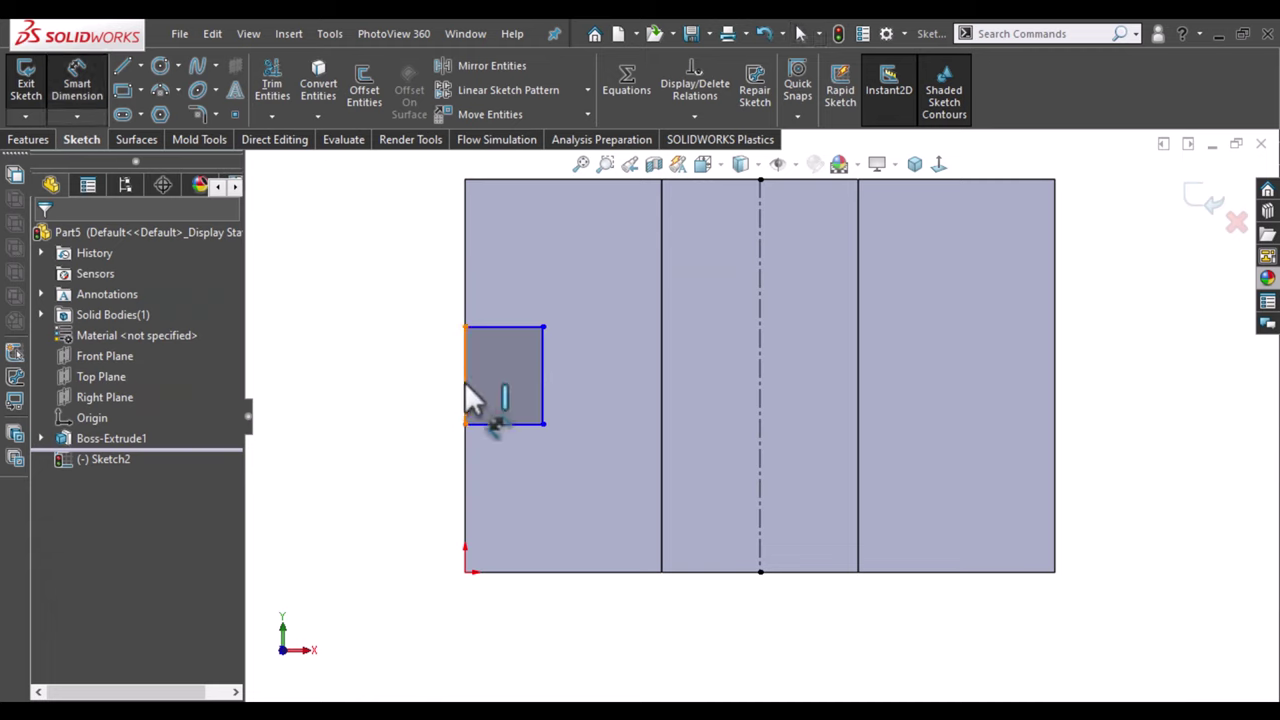
Dimension the rectangle's left edge to 20 and its bottom edge to 12.
click(425, 376)
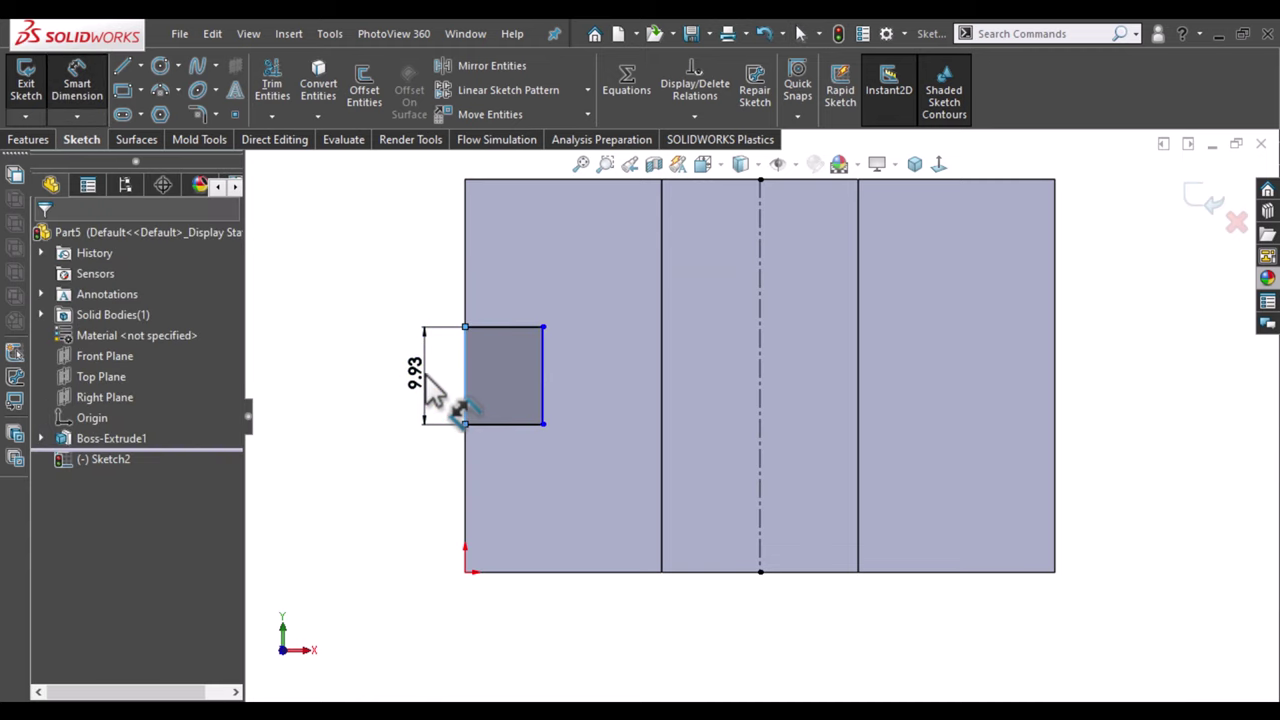
click(430, 375)
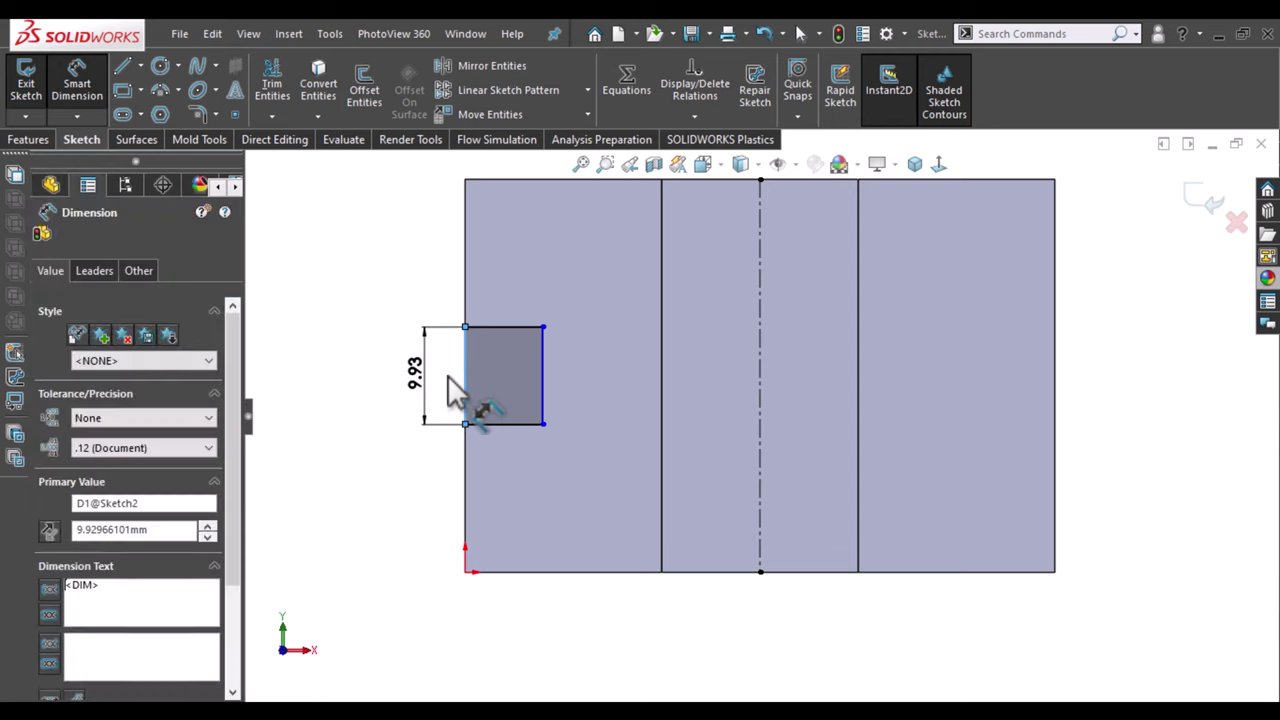
text(20)
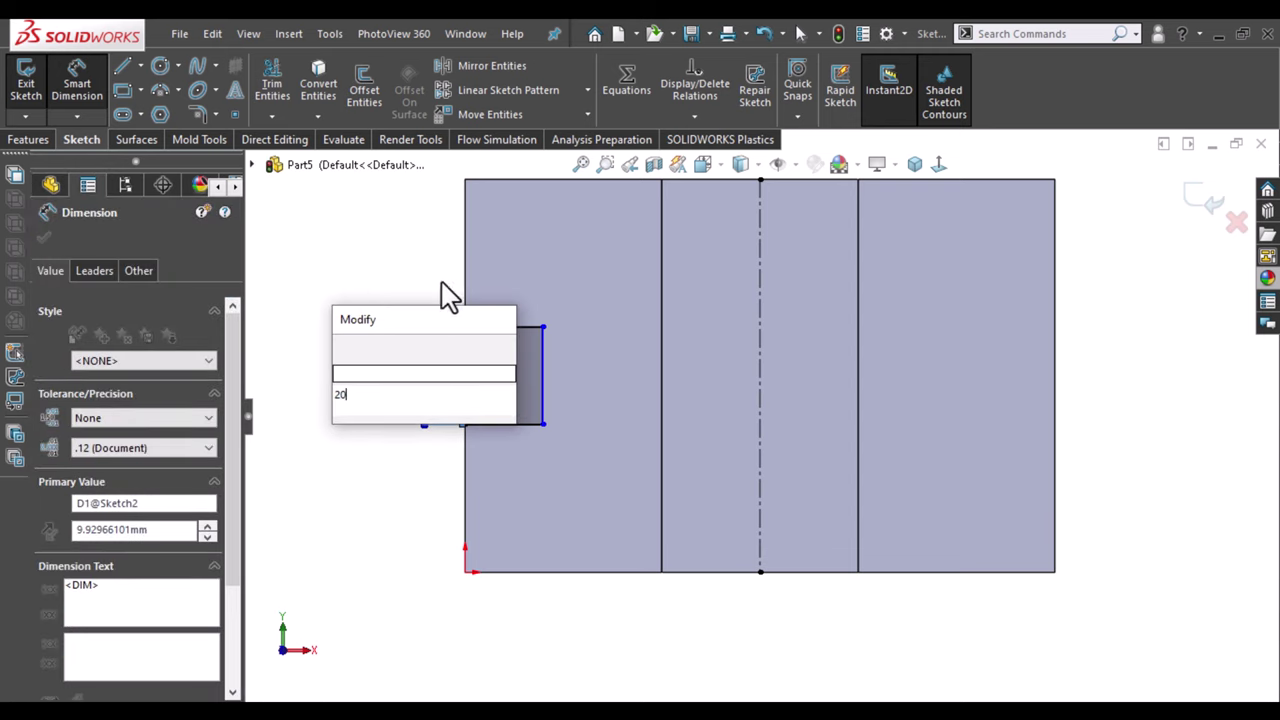
key(Escape)
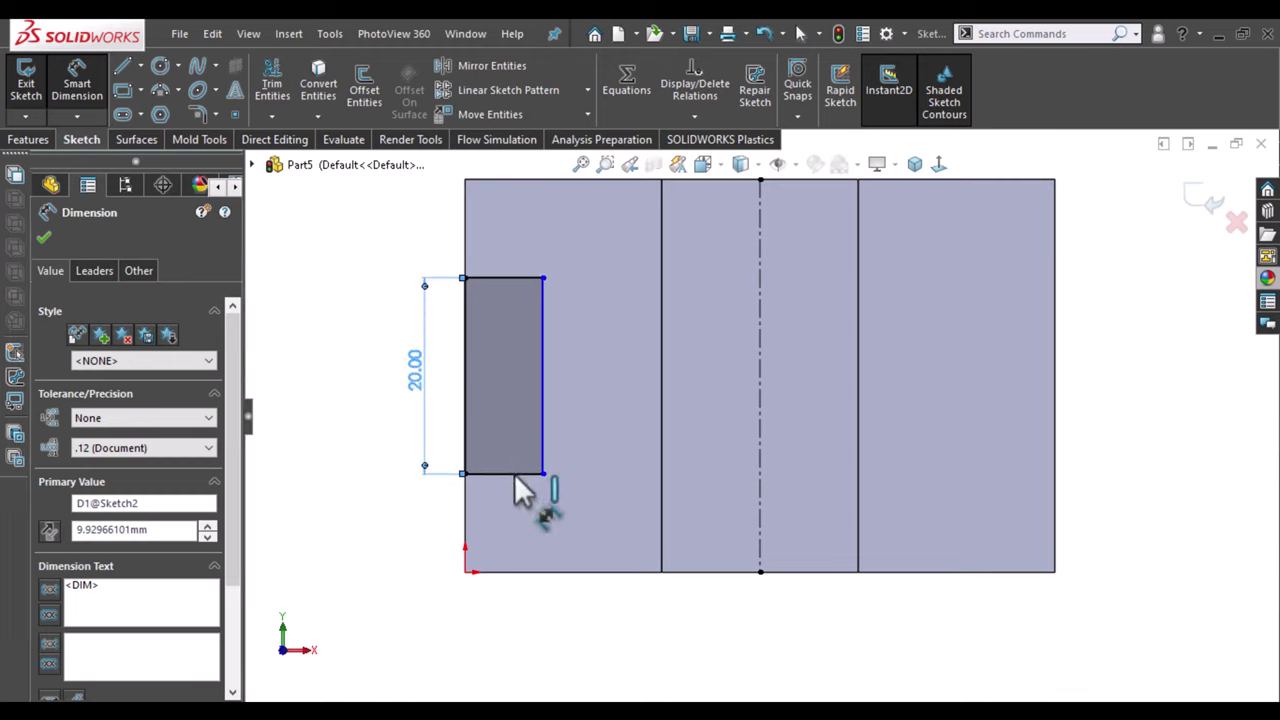
click(512, 474)
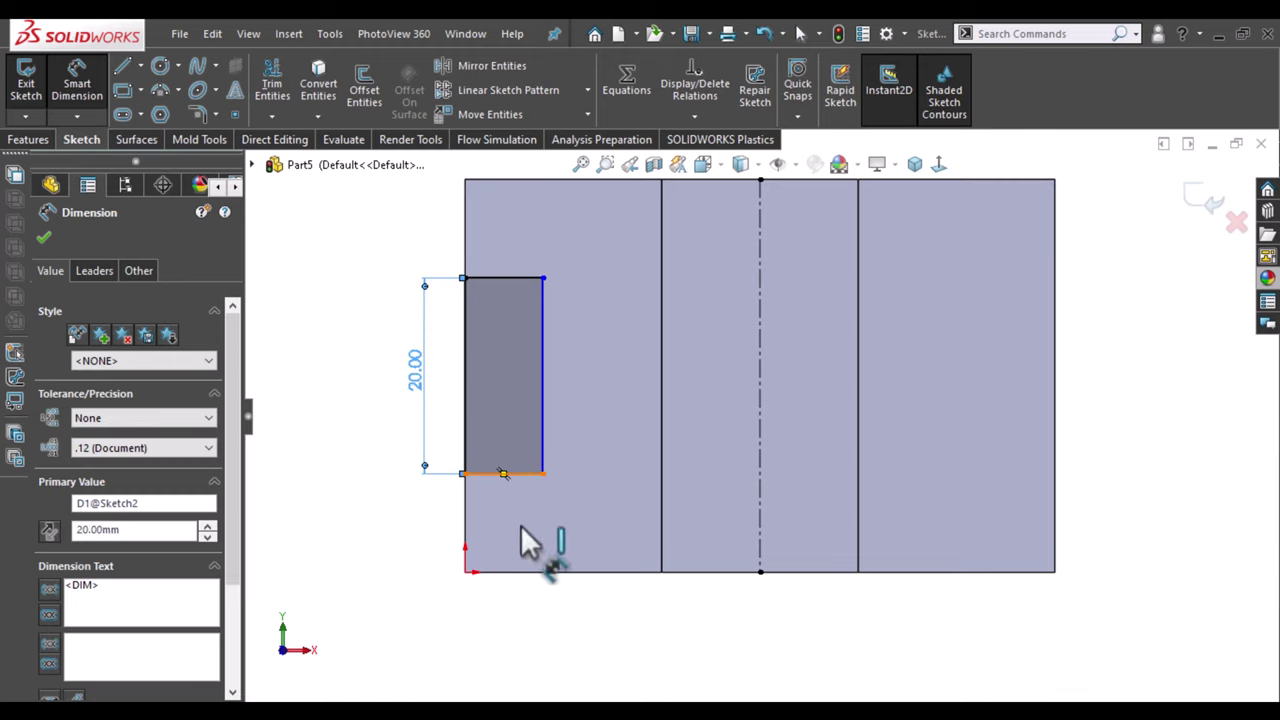
click(516, 527)
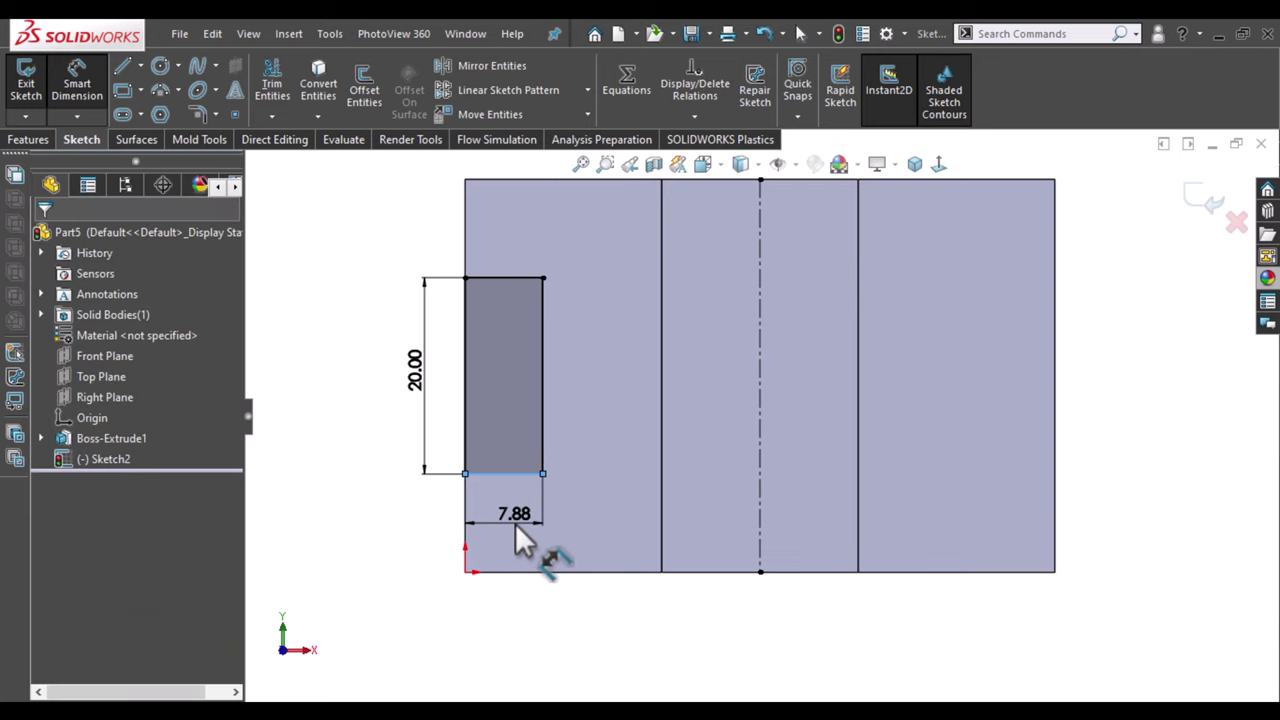
click(515, 523)
text(12)
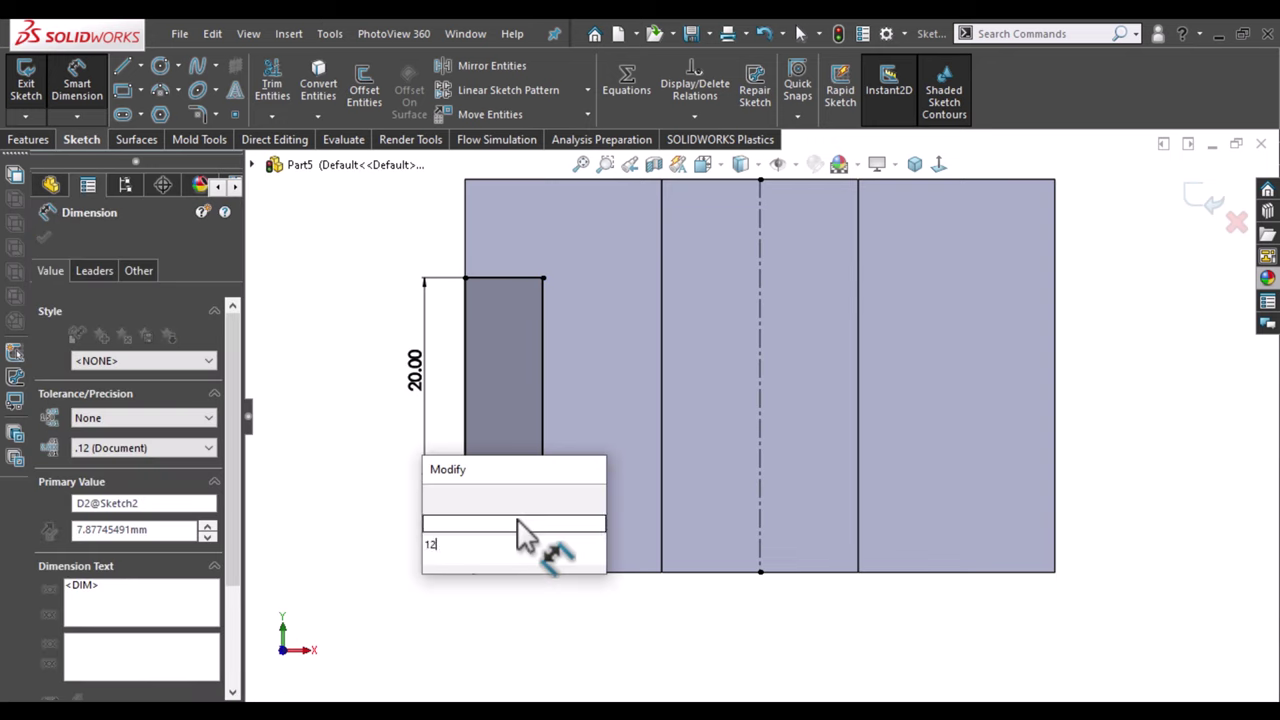
key(Escape)
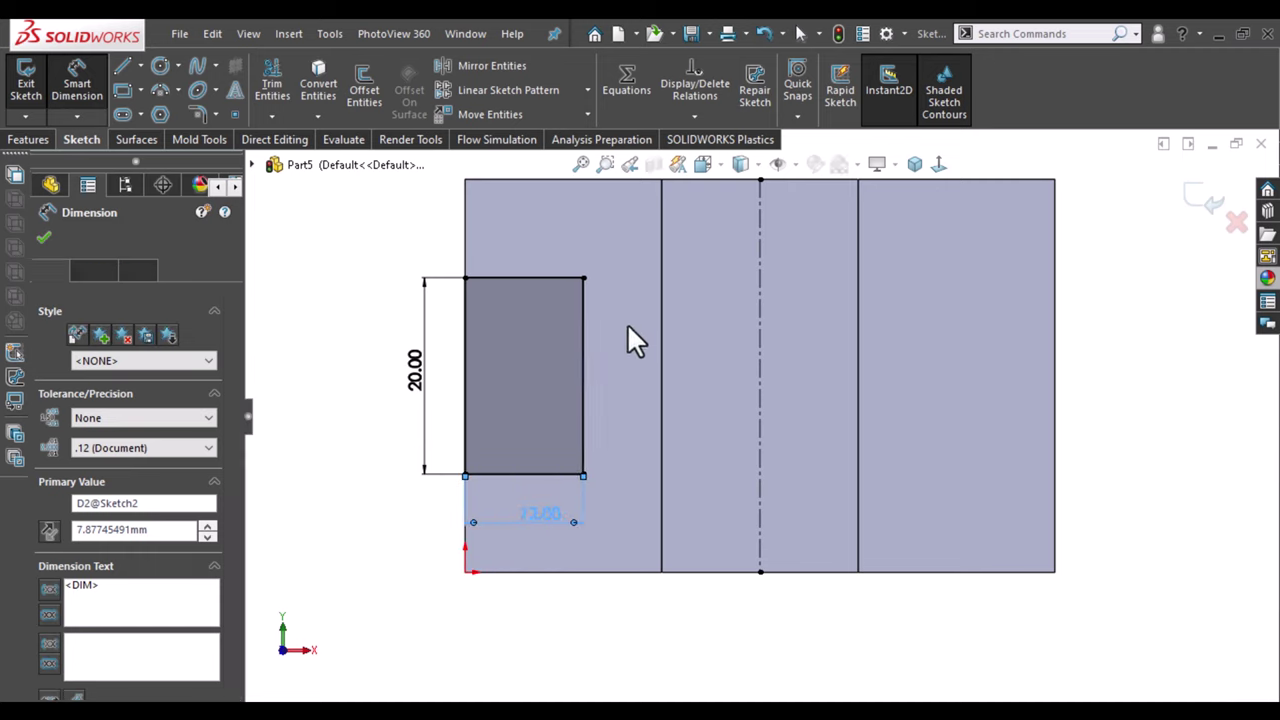
click(336, 258)
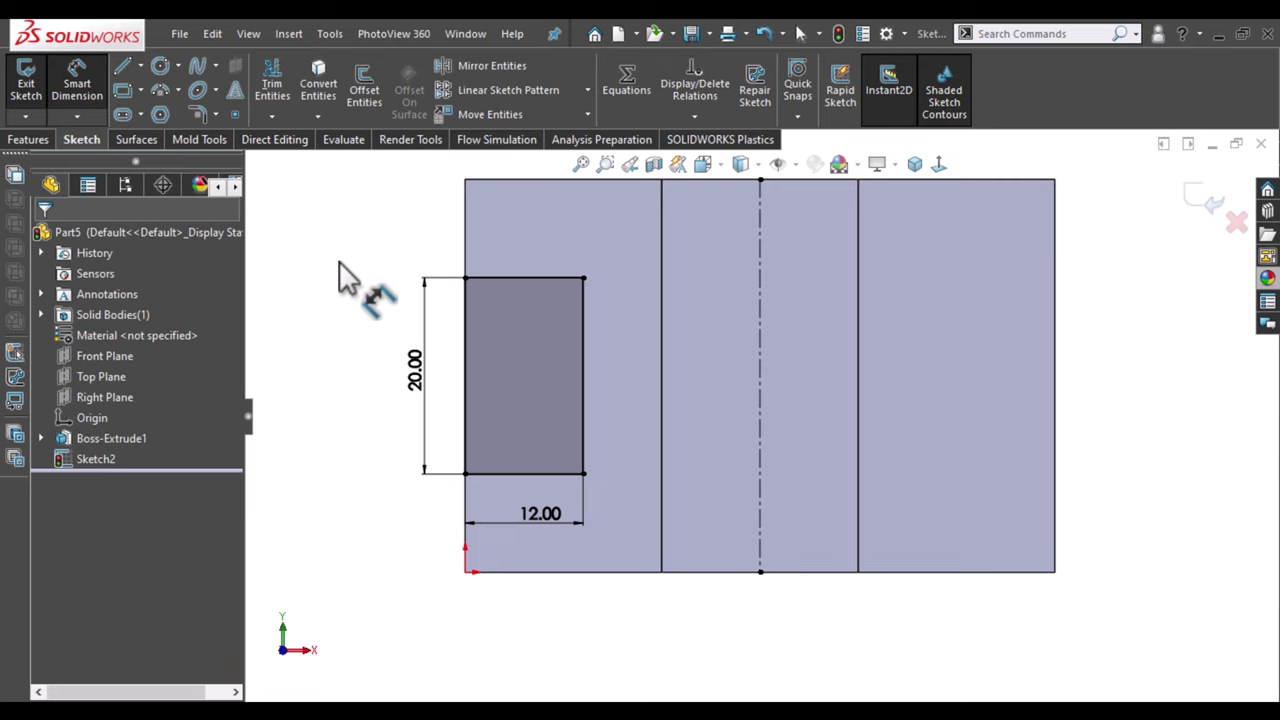
key(Escape)
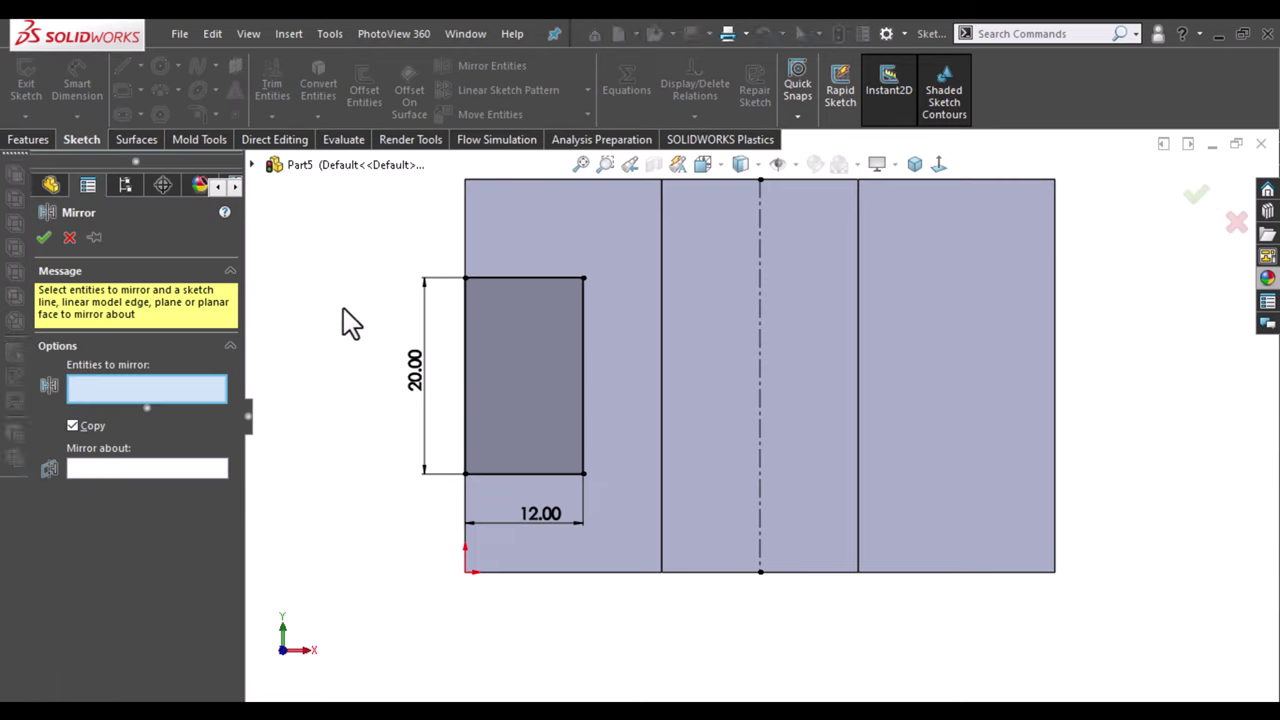
Mirror the rectangle's four lines about the vertical centerline onto the right block.
click(505, 352)
click(202, 505)
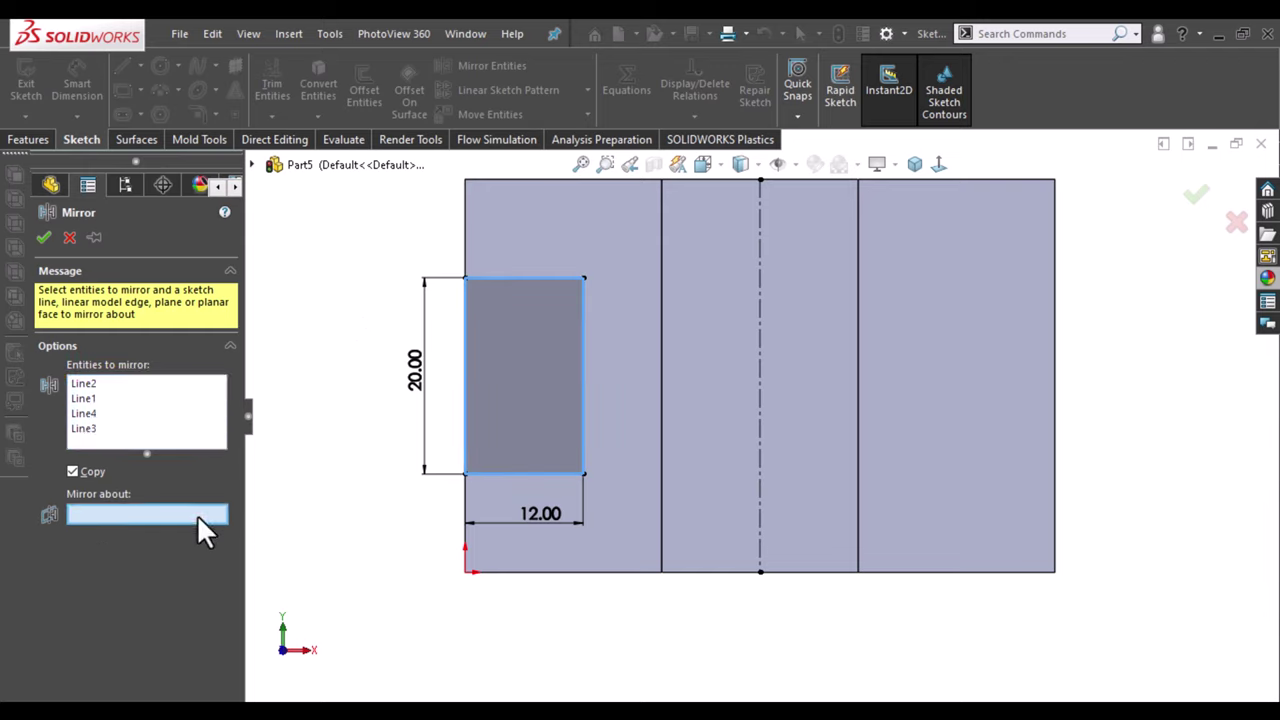
click(761, 424)
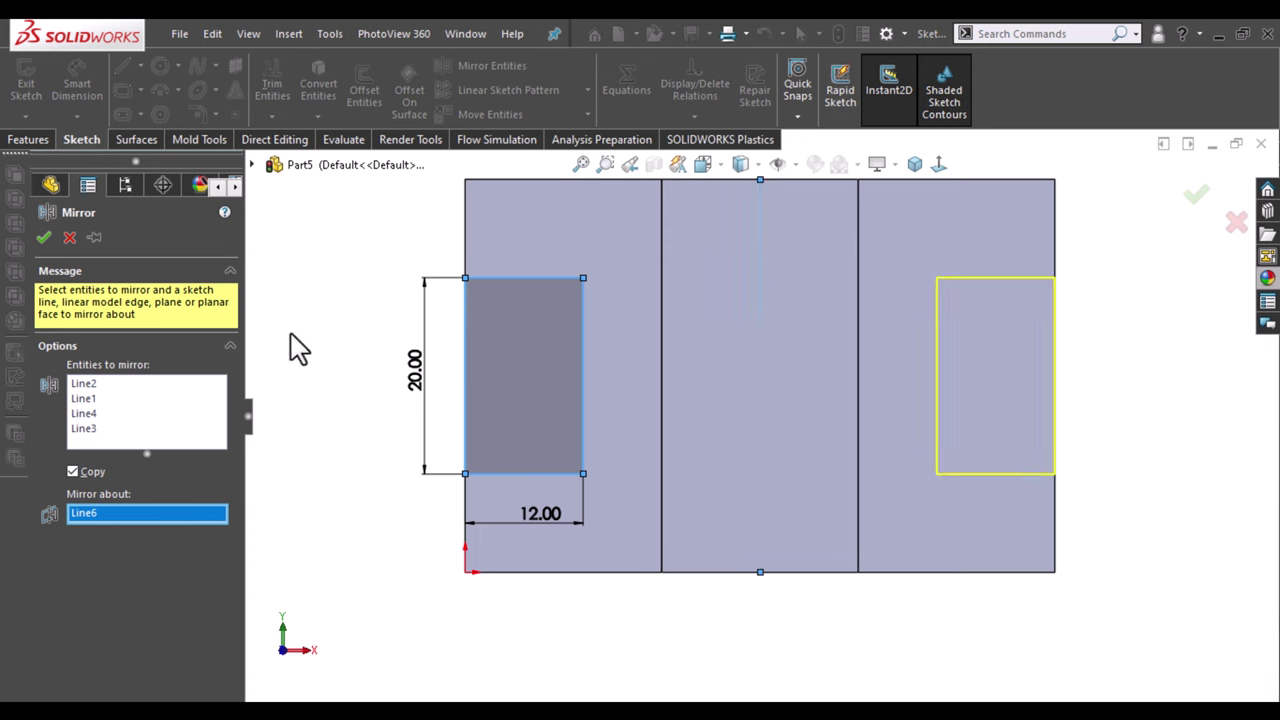
click(34, 237)
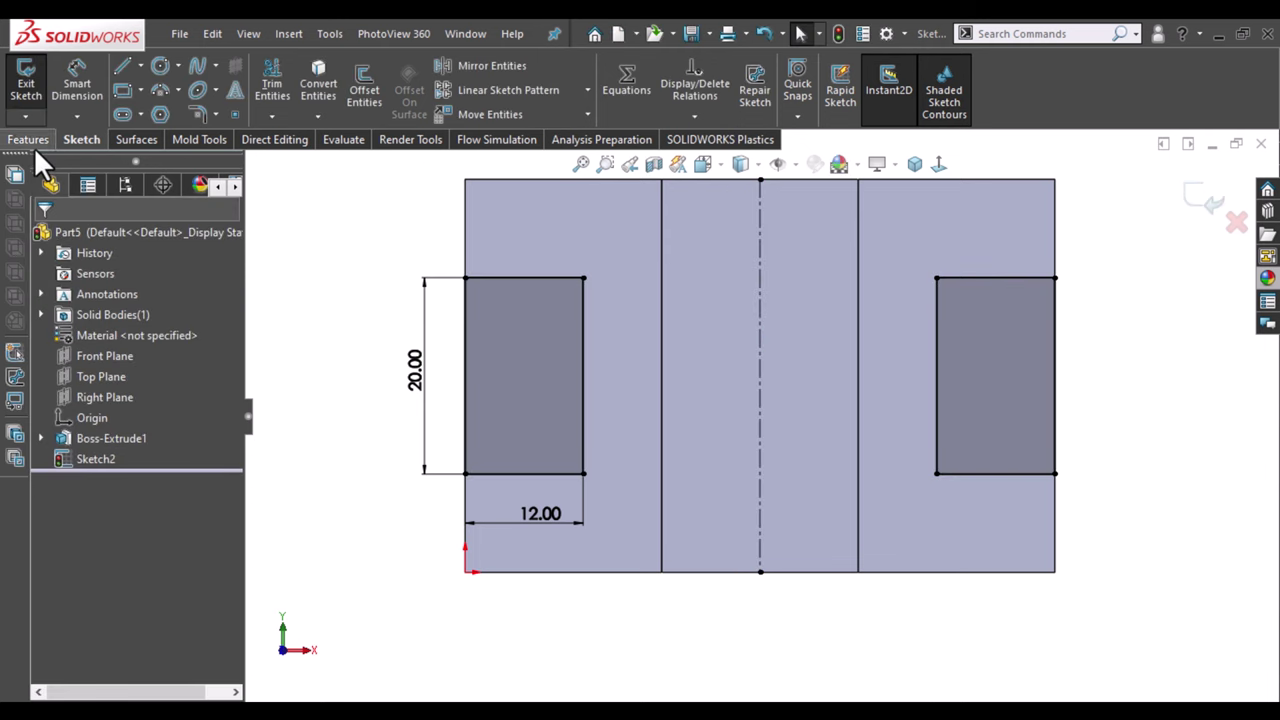
click(34, 145)
click(297, 98)
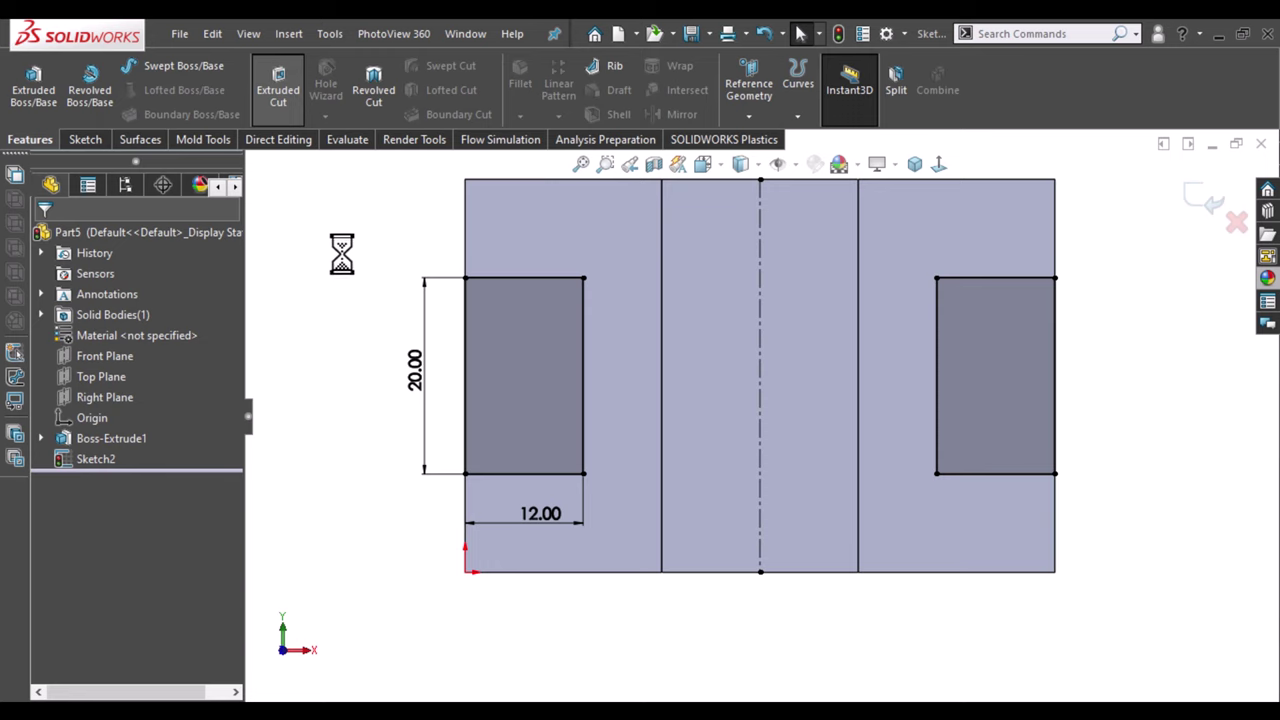
Set the extruded cut to Through All and confirm it, cutting both 20×12 notches.
click(168, 352)
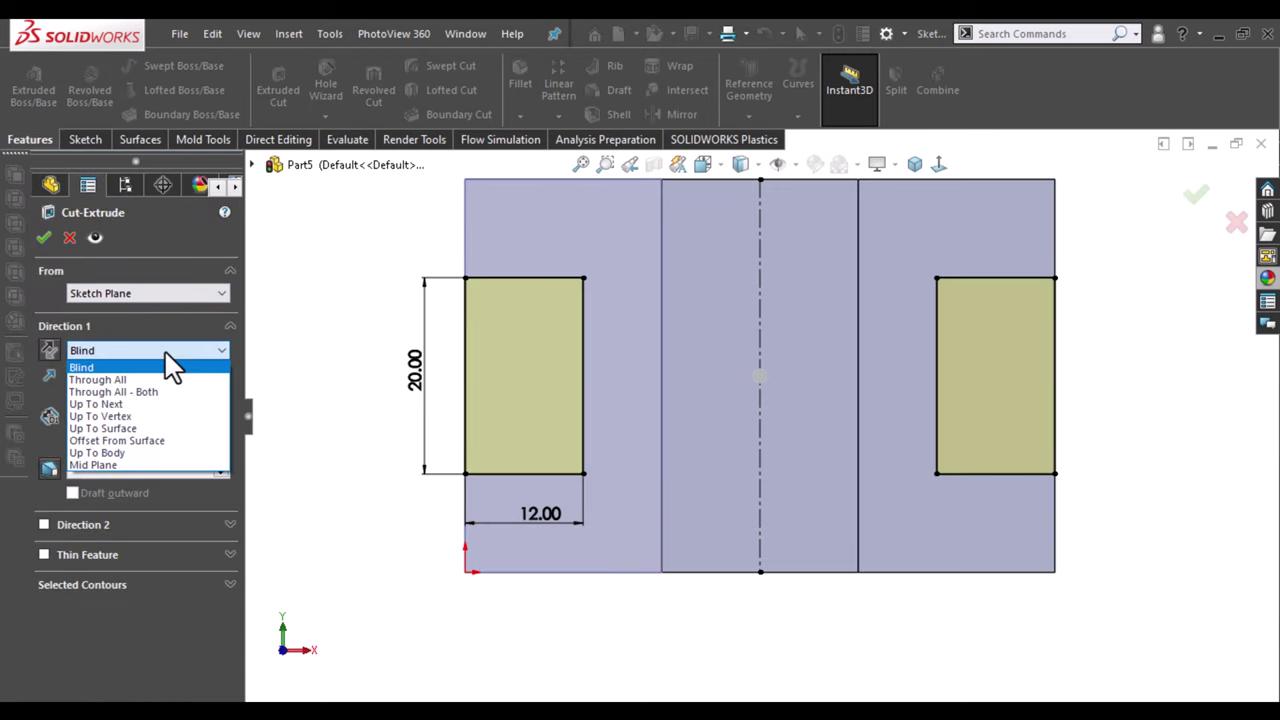
click(164, 382)
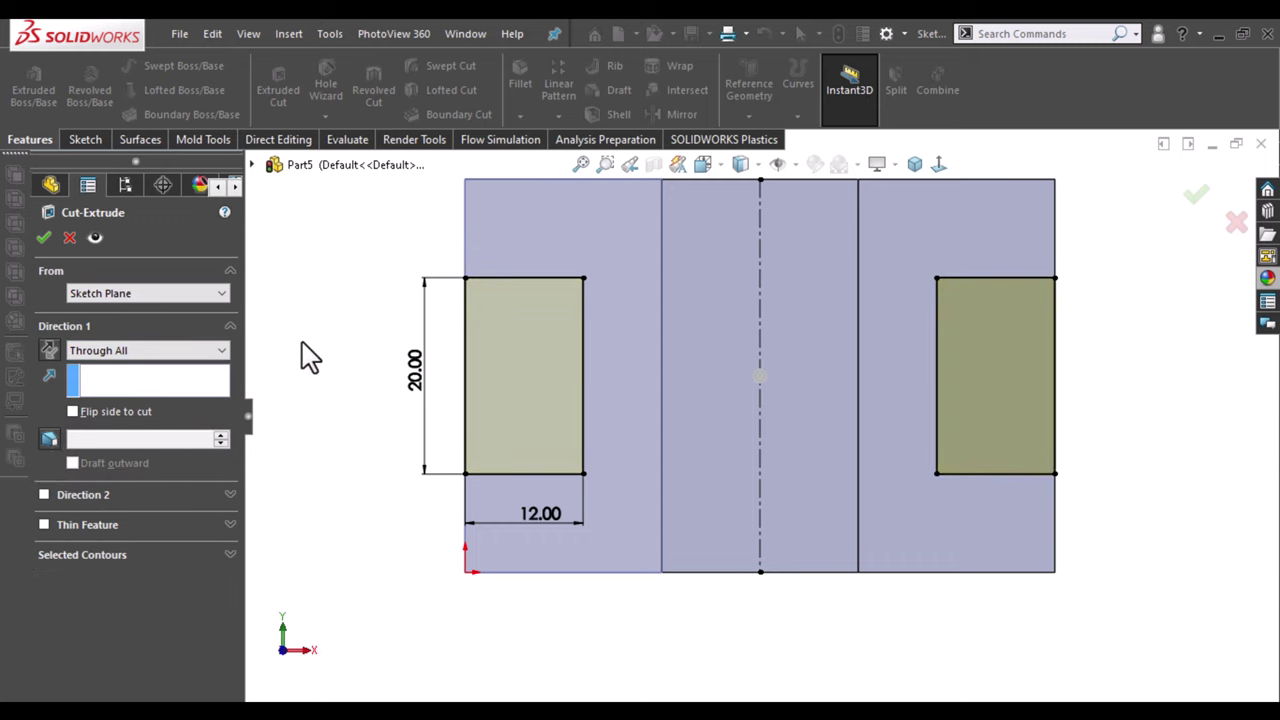
middle_drag(1040, 243, 966, 349)
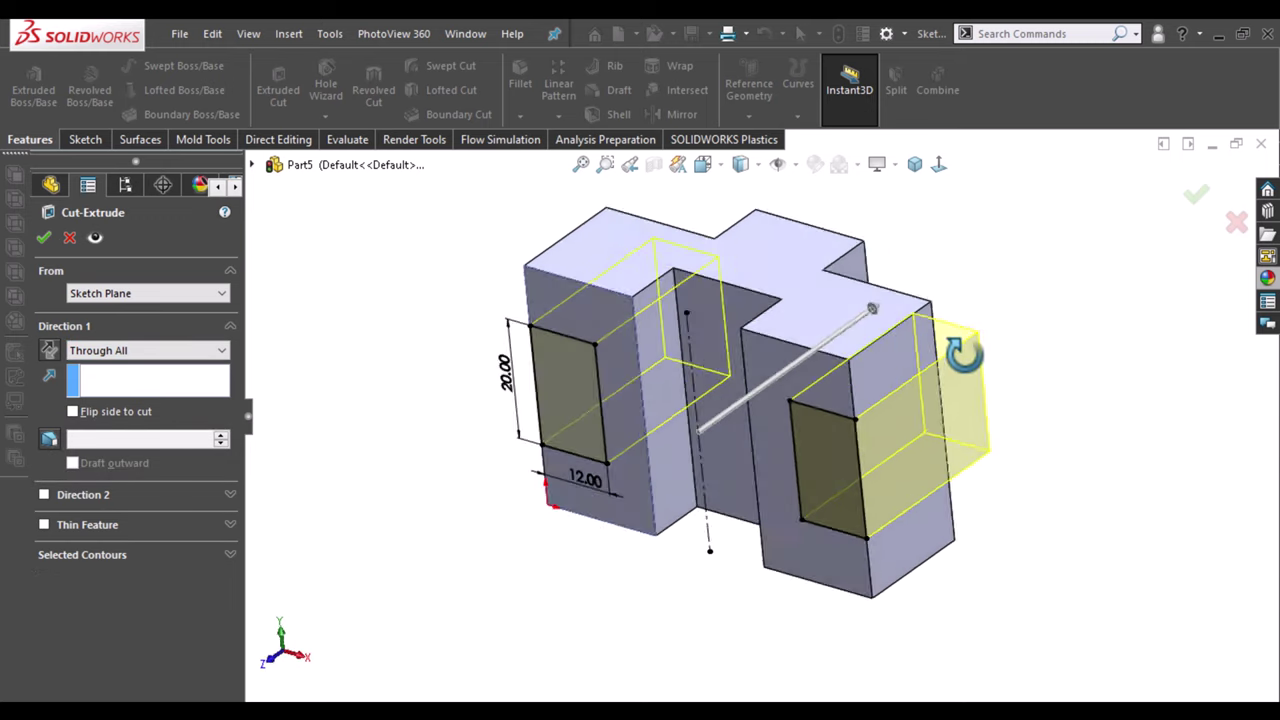
click(1195, 197)
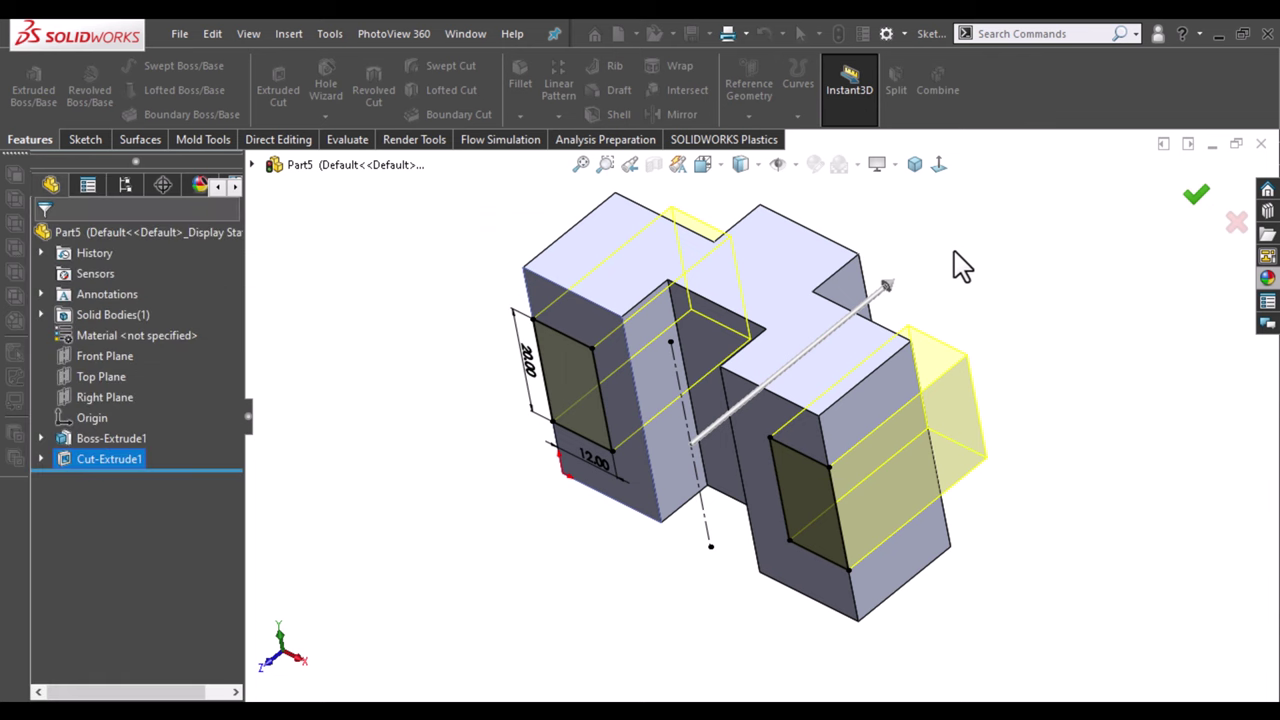
key(ctrl+7)
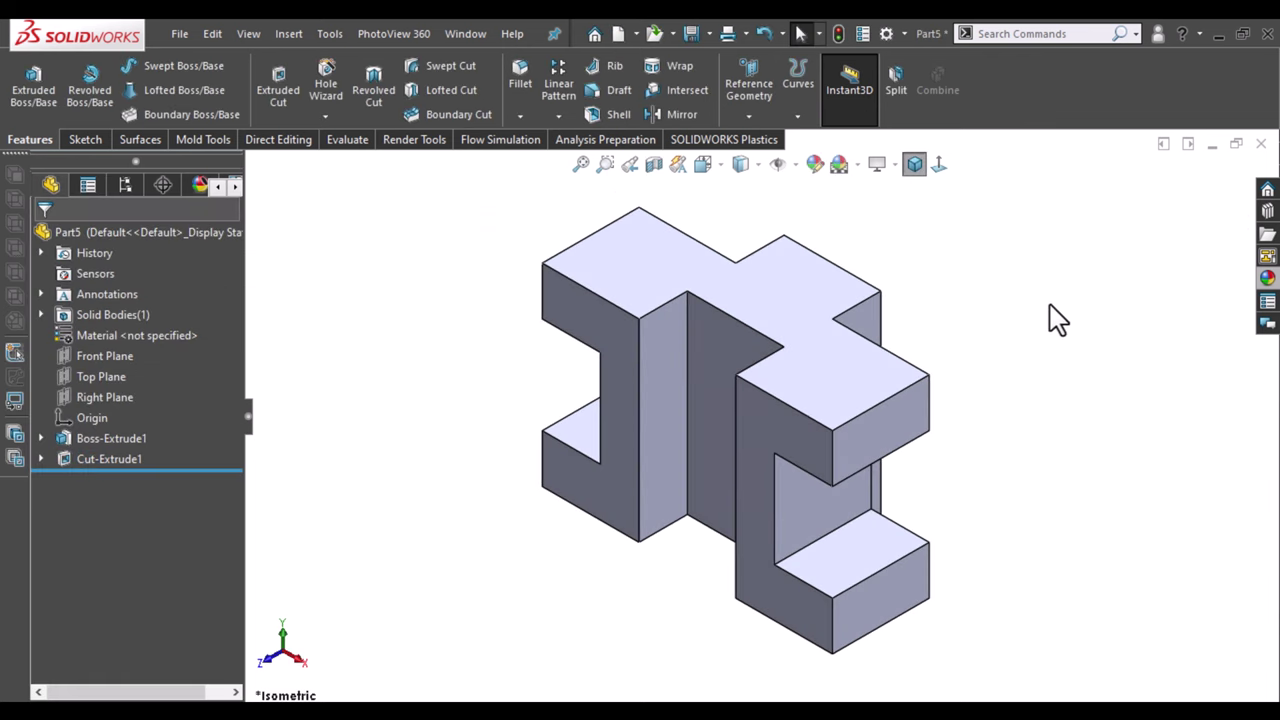